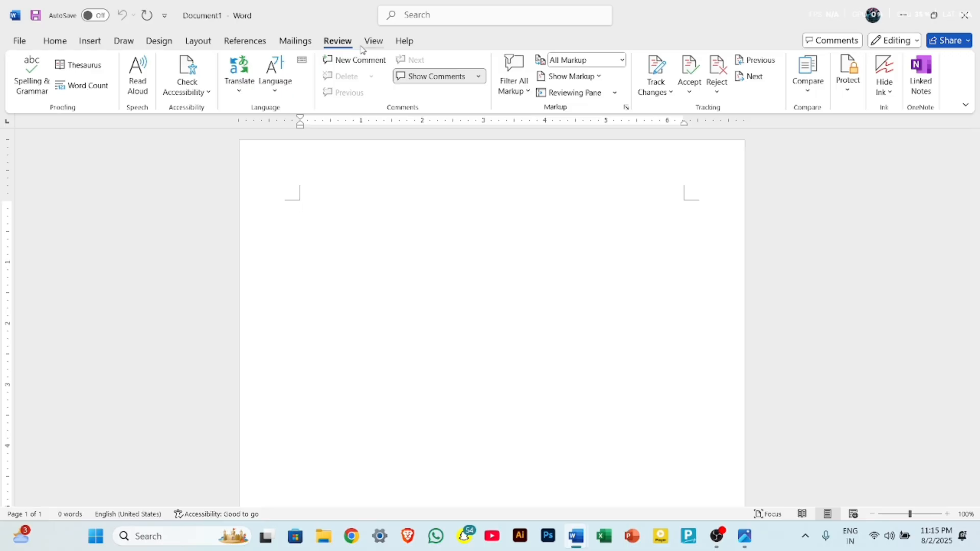
Step: Fill the blank document with sample paragraphs using =RAND() and view them at 80% and 100% zoom
click(373, 41)
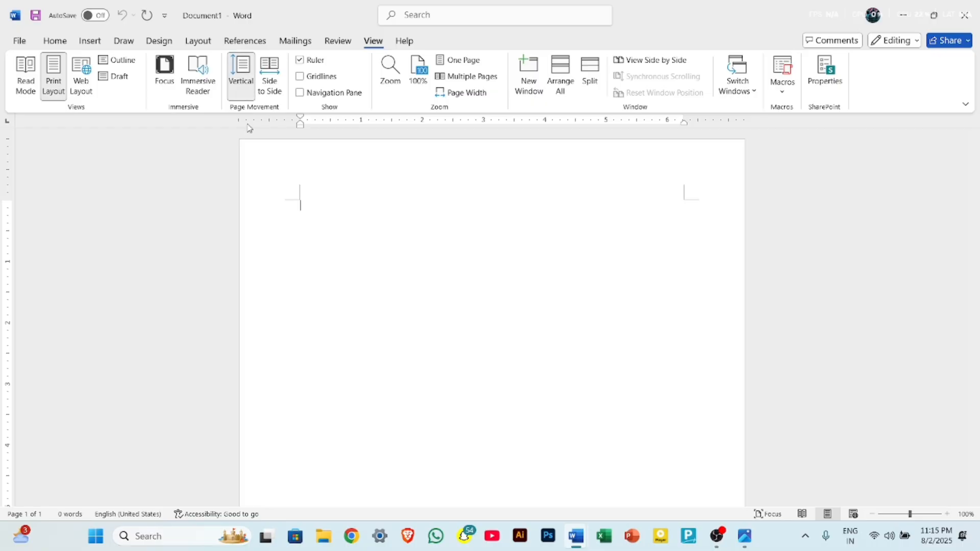
text(=RAND)
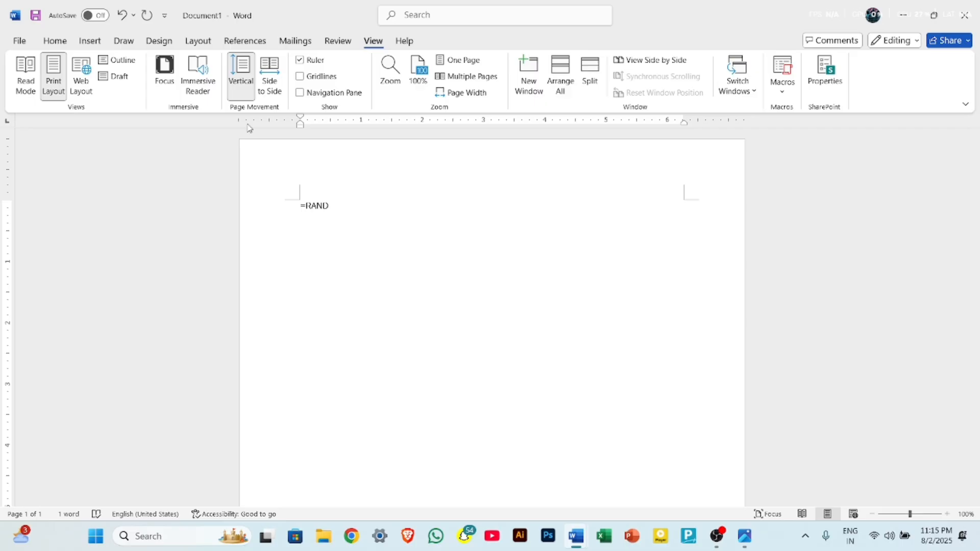
text(())
key(Return)
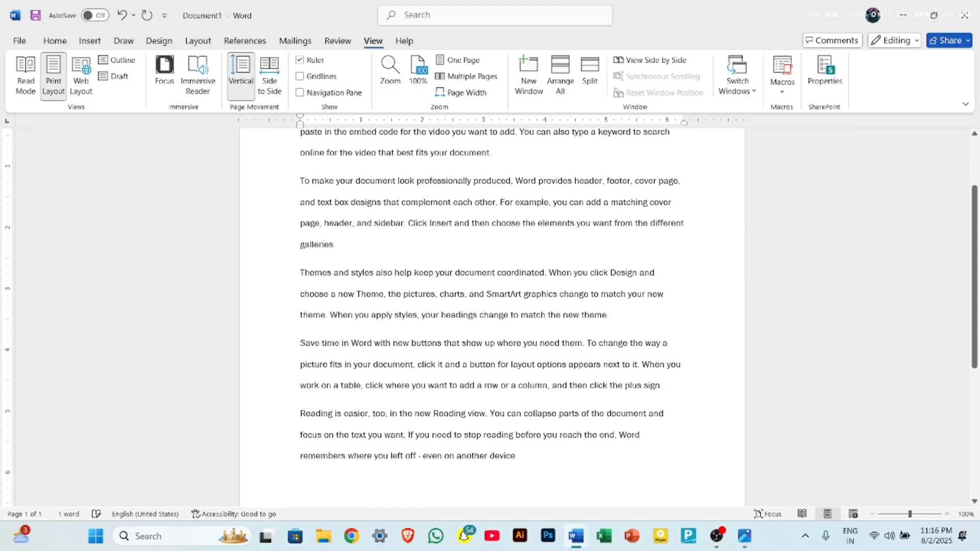
scroll(435, 241, up, 3)
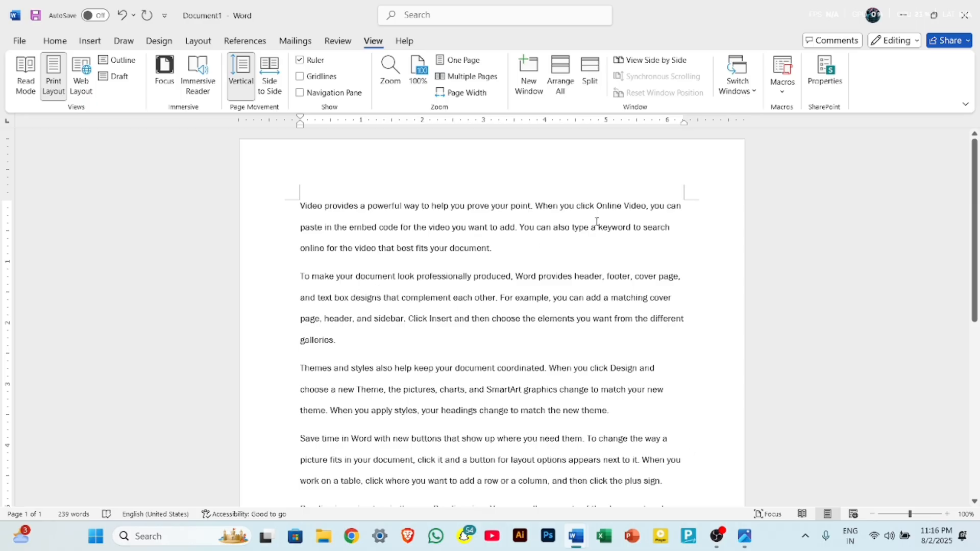
ctrl+scroll(453, 345, down, 2)
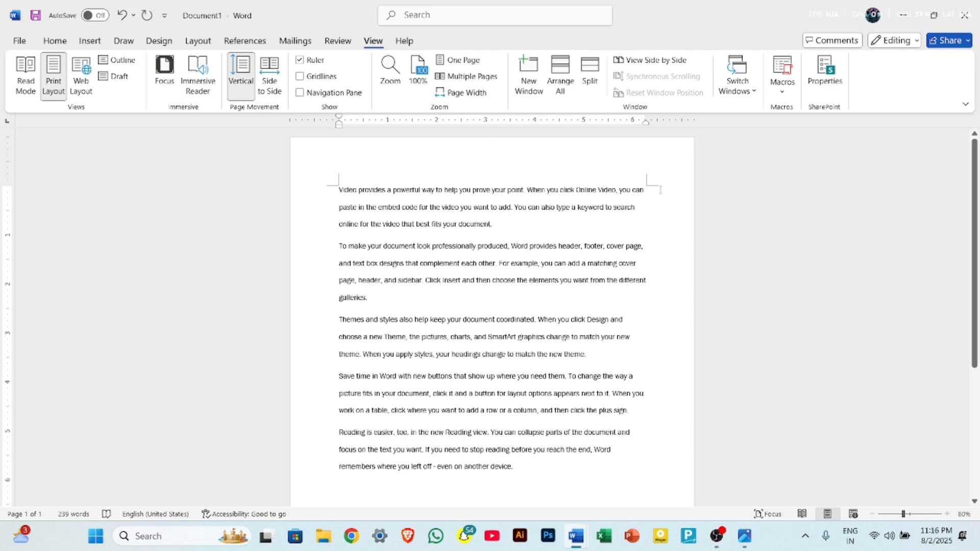
ctrl+scroll(519, 333, up, 2)
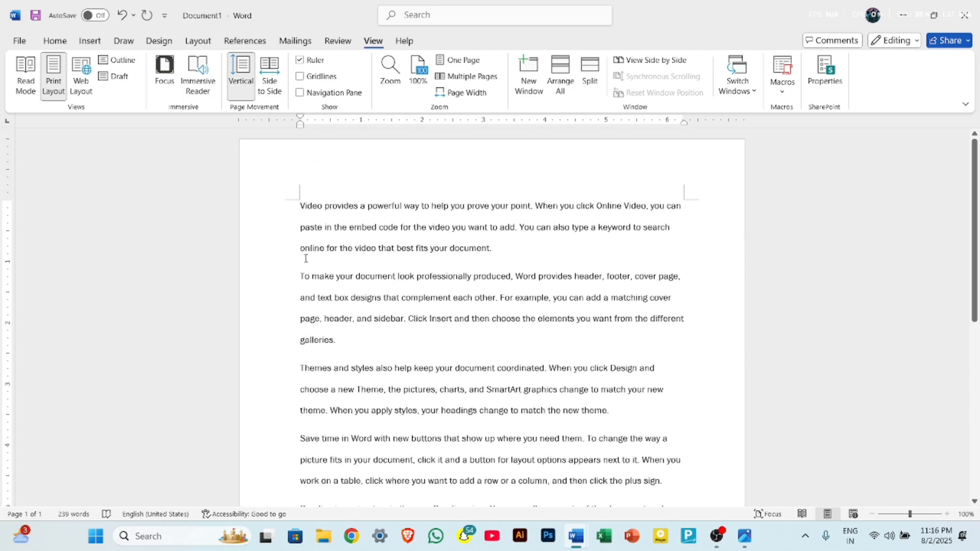
Step: View the document in Read Mode, try to edit its second paragraph, and return to Print Layout
click(25, 76)
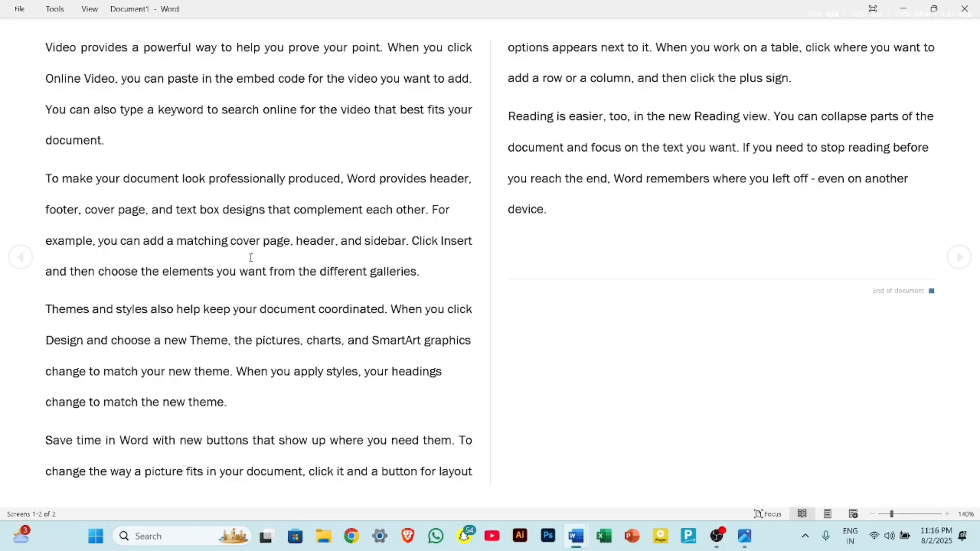
drag(134, 230, 299, 250)
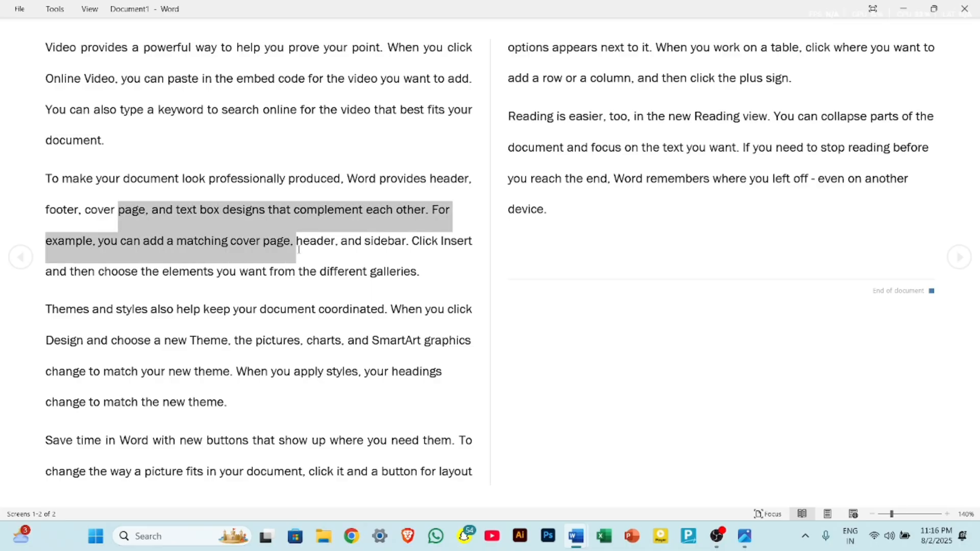
click(364, 242)
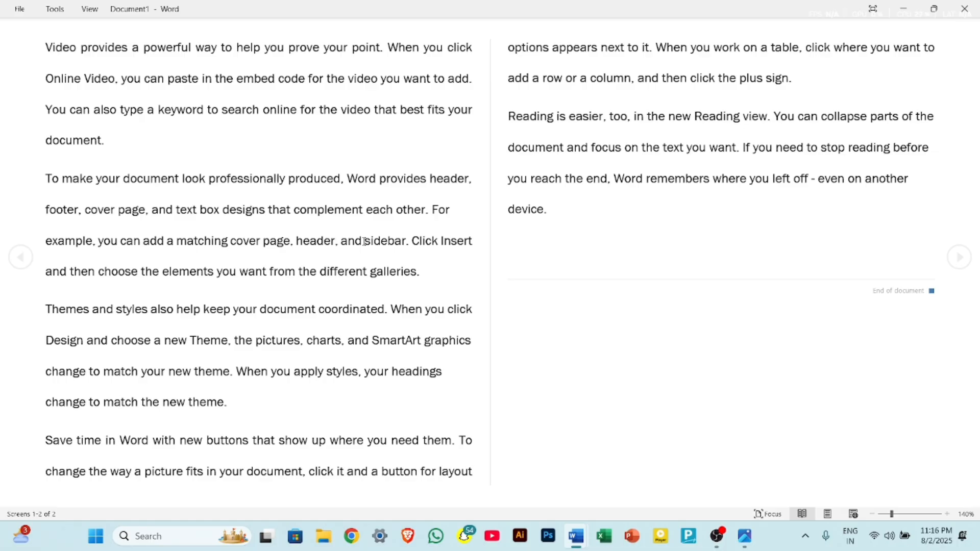
key(BackSpace)
key(Escape)
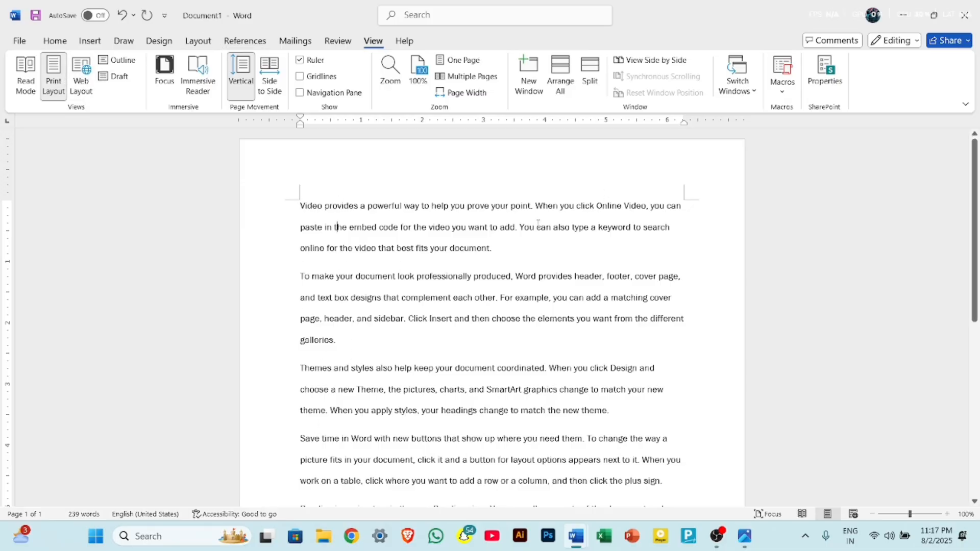
Step: Switch to Web Layout and add another set of sample paragraphs at the document's end with =RAND()
click(81, 84)
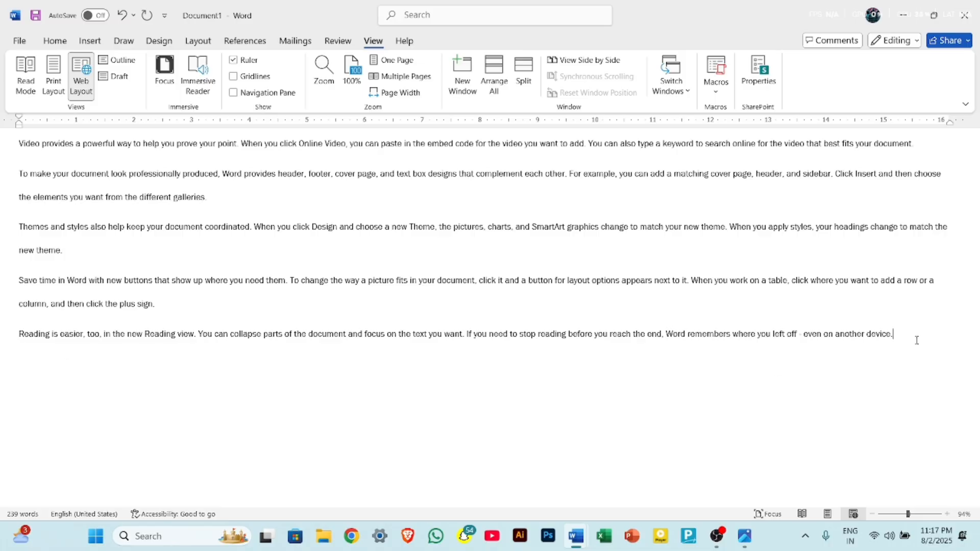
key(Return)
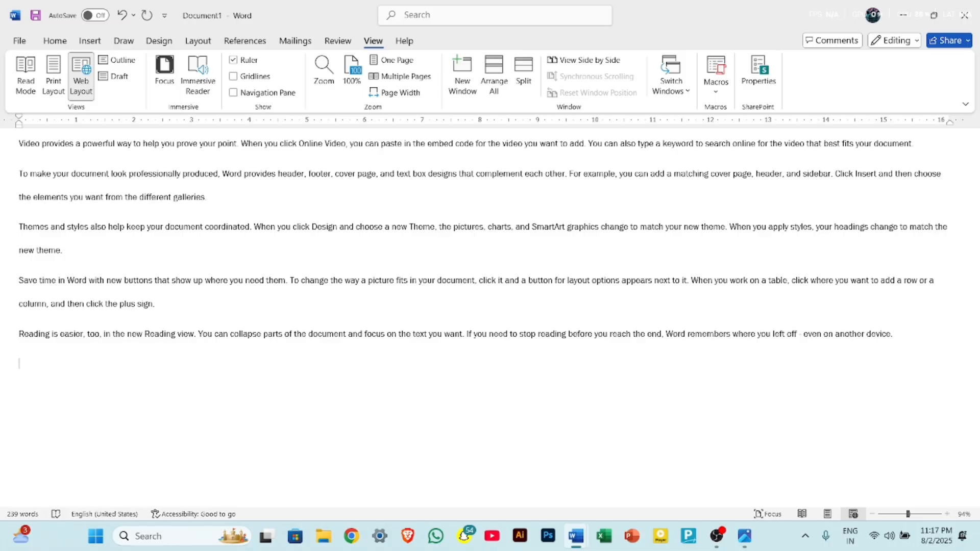
text(=RAND())
key(Return)
key(BackSpace)
key(Return)
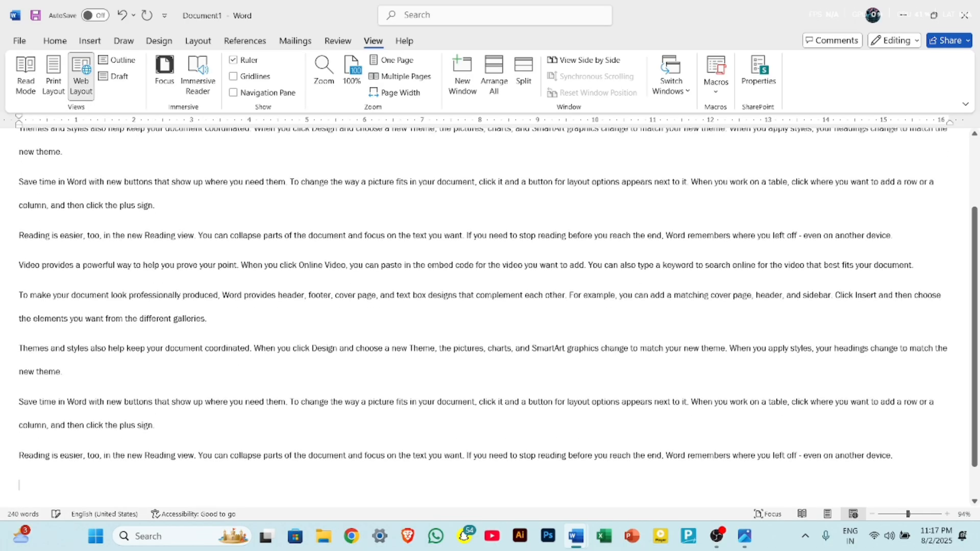
scroll(488, 316, up, 3)
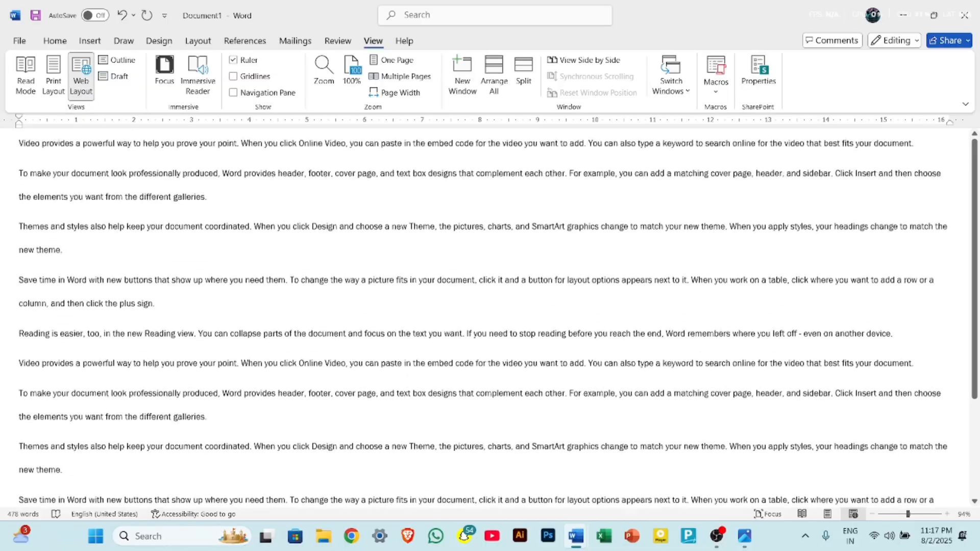
scroll(489, 317, down, 3)
scroll(489, 317, up, 3)
scroll(489, 317, down, 4)
scroll(489, 316, up, 3)
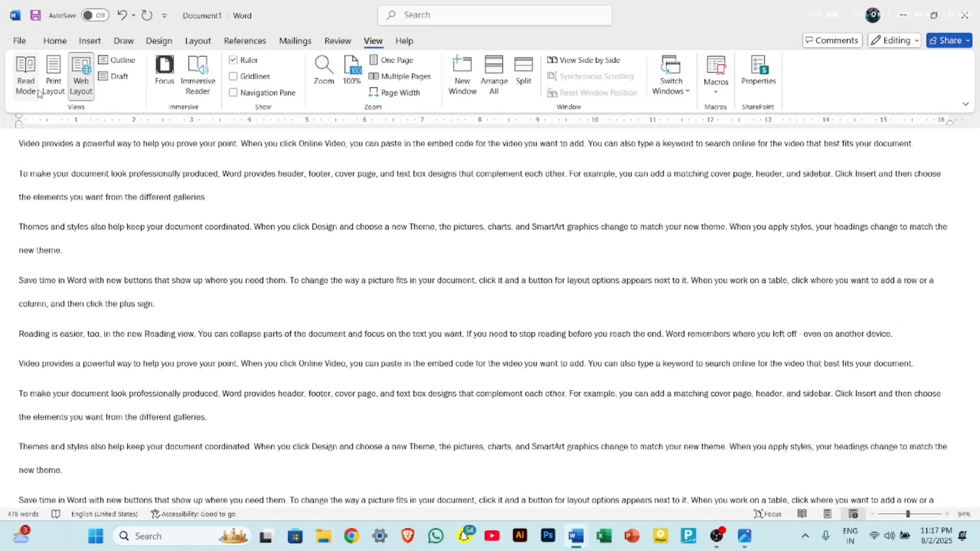
Step: Go through Read Mode back to Print Layout and examine how the text is split across pages
click(26, 74)
key(Escape)
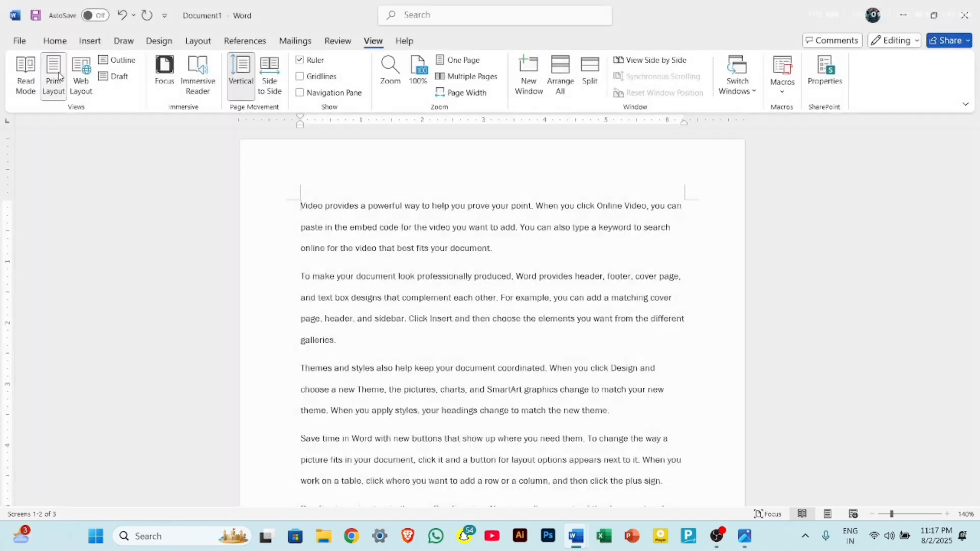
scroll(493, 300, down, 1)
scroll(493, 300, down, 12)
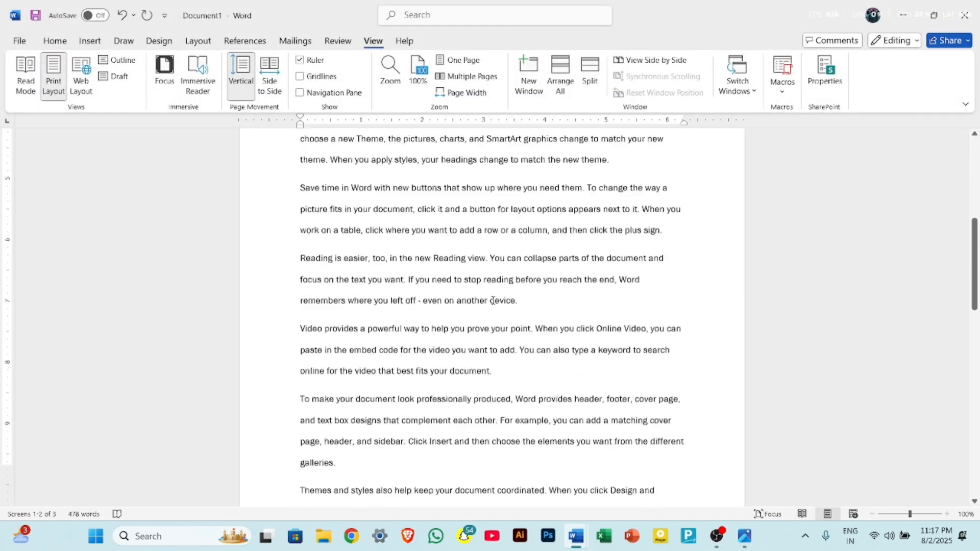
scroll(493, 300, up, 2)
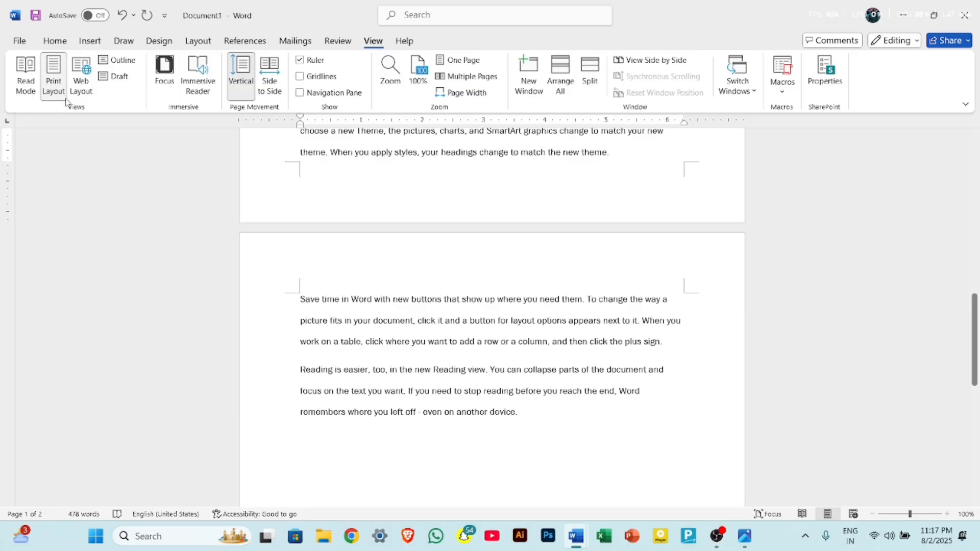
Step: Examine the full text without page breaks in Web Layout, and return to Print Layout
click(80, 77)
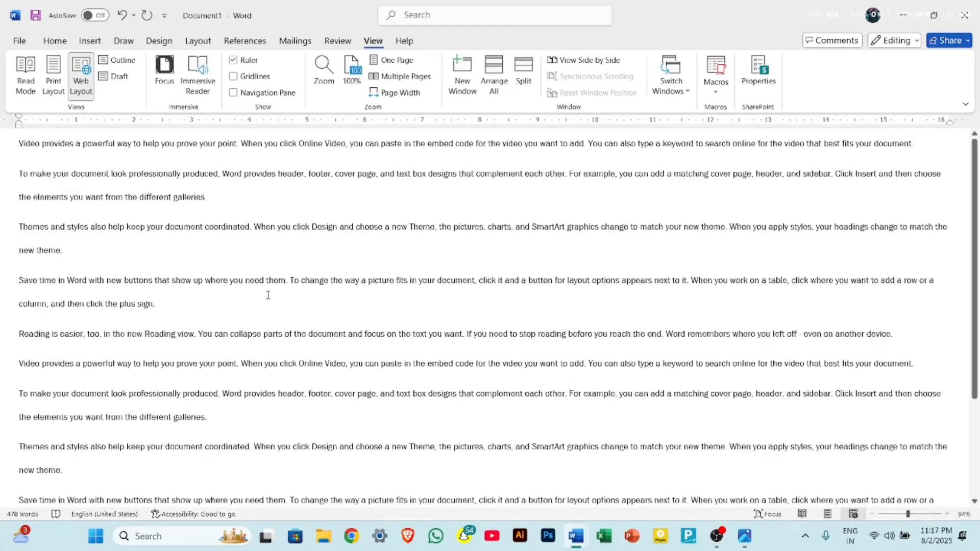
scroll(268, 295, up, 1)
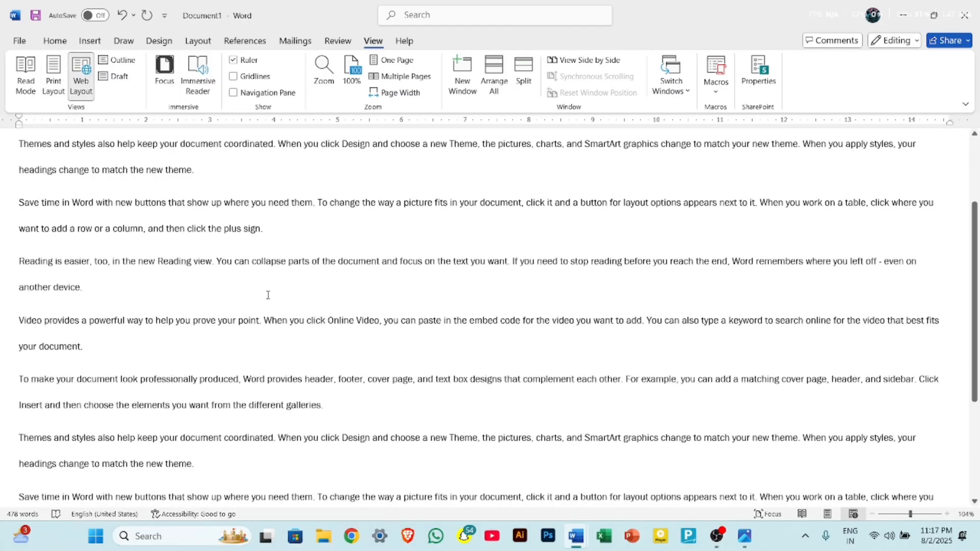
scroll(426, 276, down, 5)
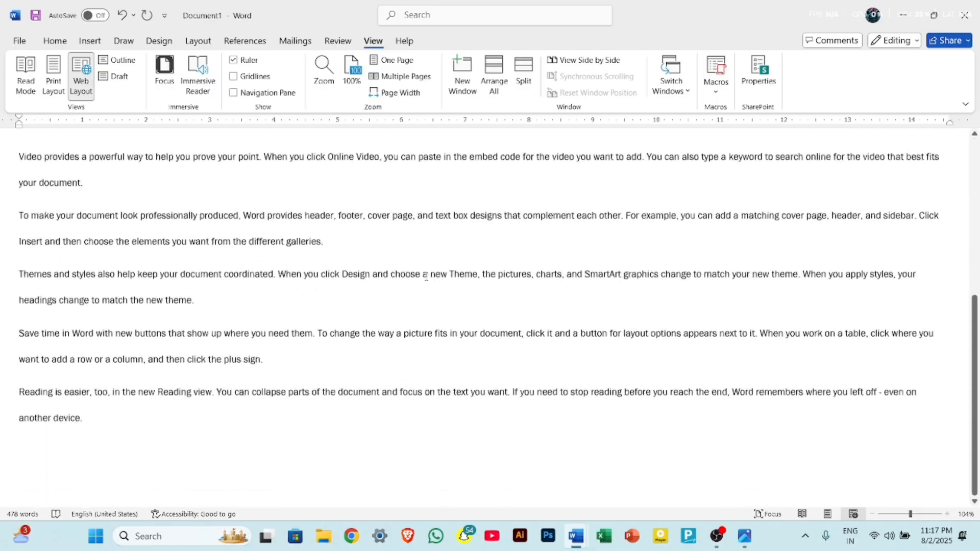
scroll(426, 277, up, 5)
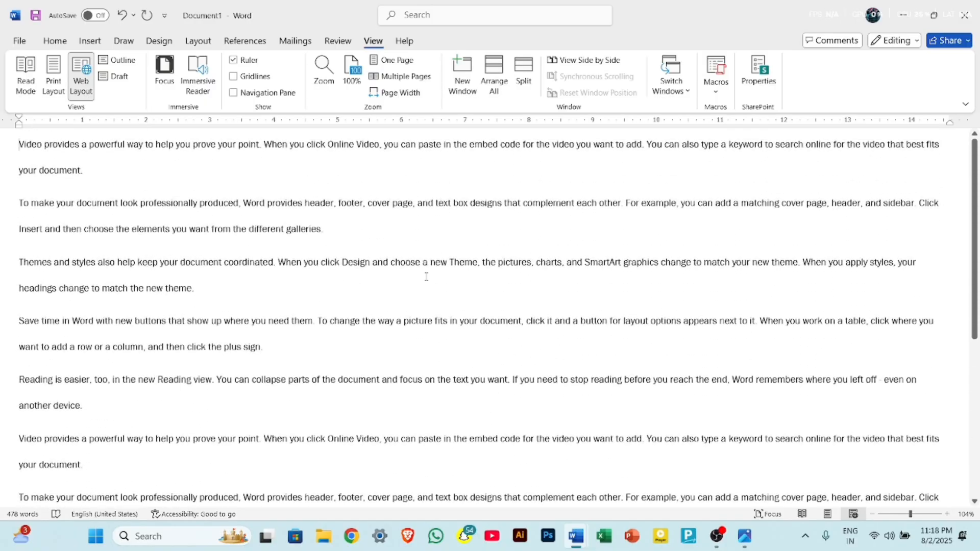
scroll(426, 276, down, 5)
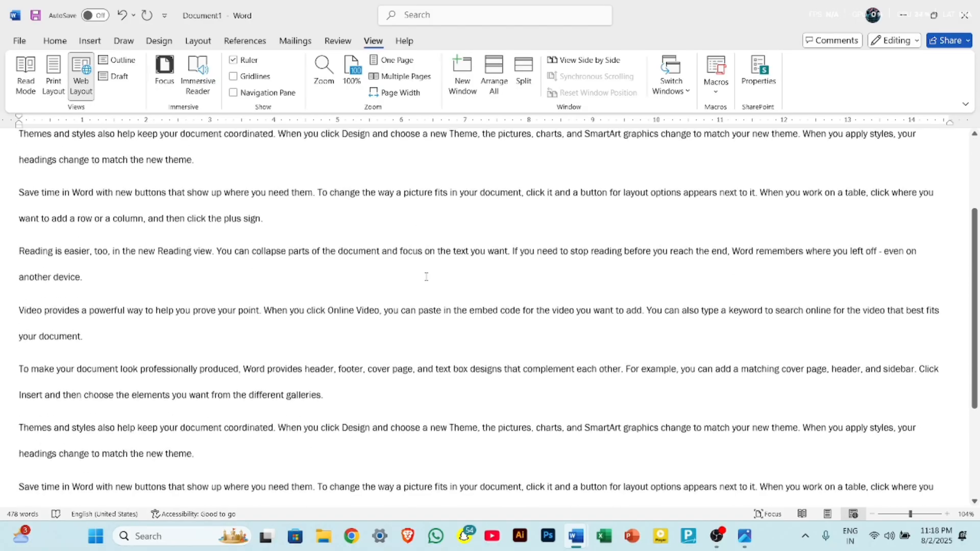
scroll(426, 276, up, 5)
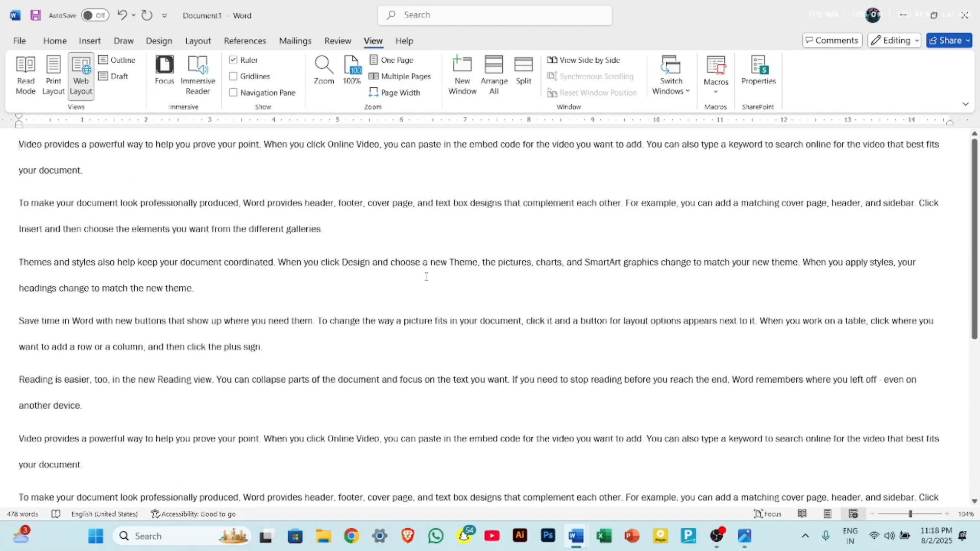
click(53, 87)
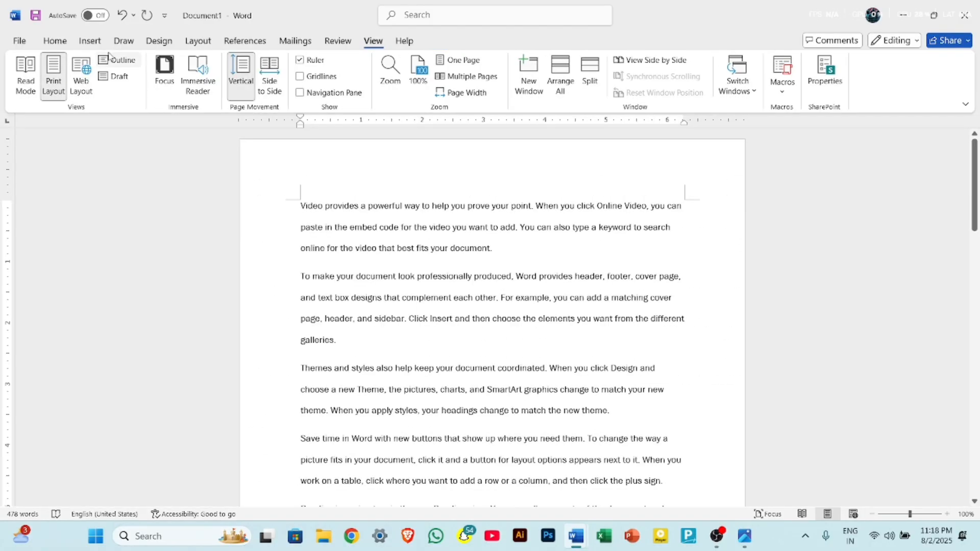
Step: Open the document in Outline view and enlarge the first "Themes and styles" paragraph to 18 pt
click(119, 60)
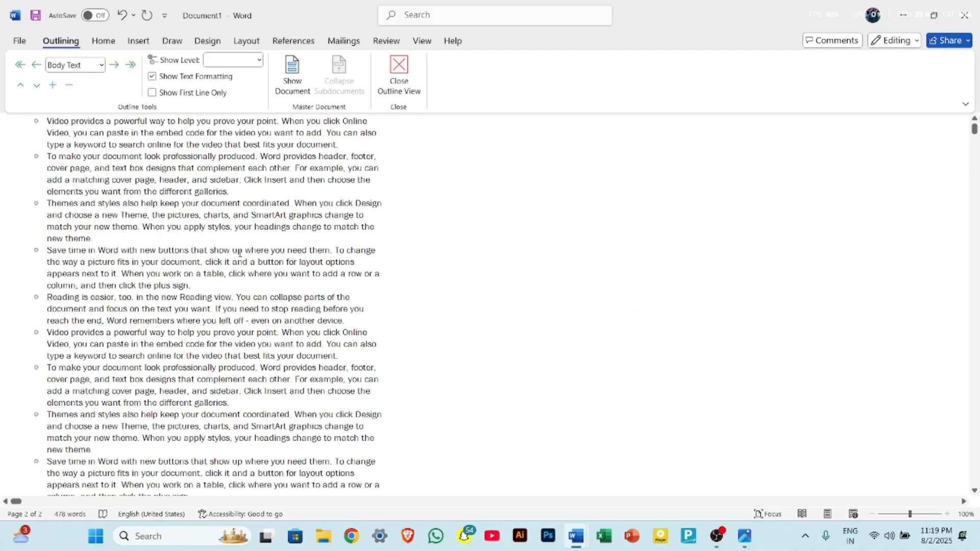
drag(46, 203, 99, 239)
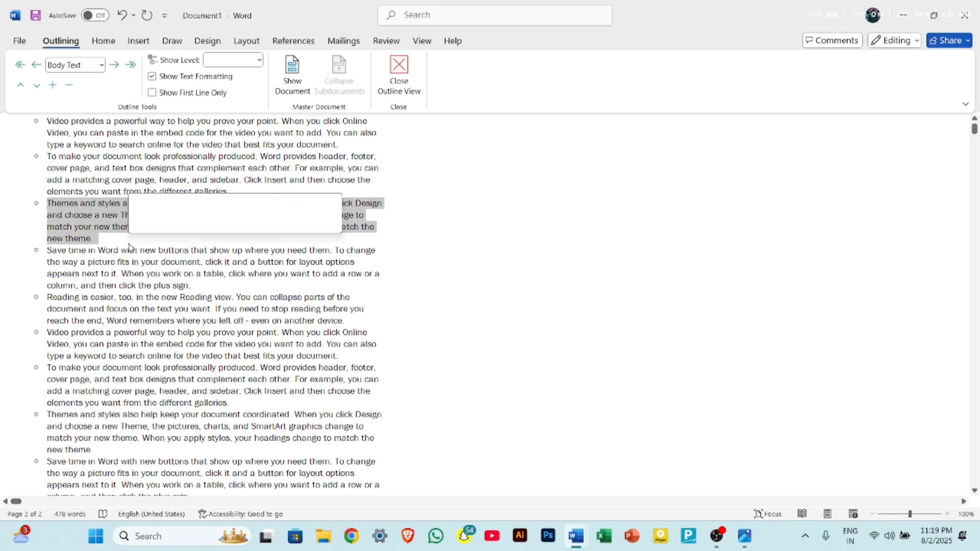
click(103, 40)
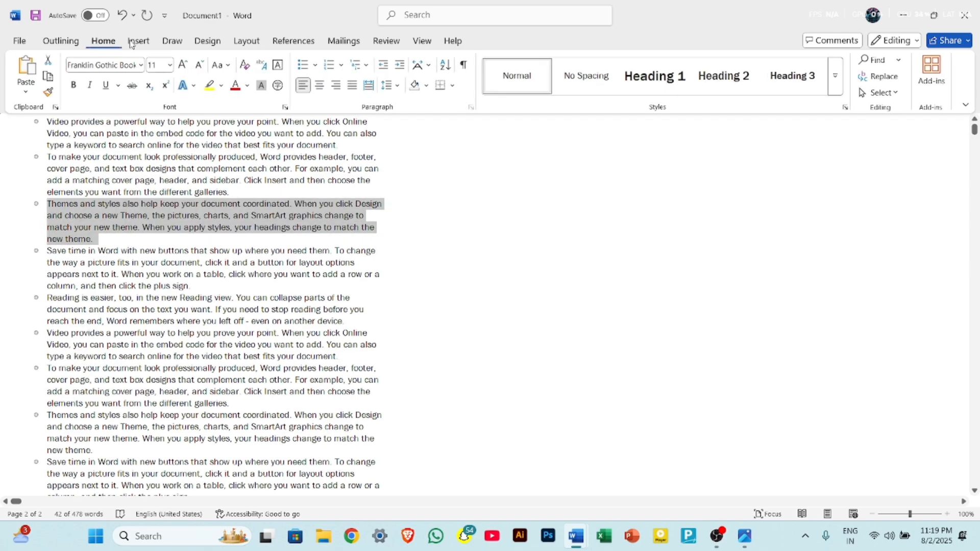
click(183, 65)
click(182, 65)
click(182, 64)
click(182, 65)
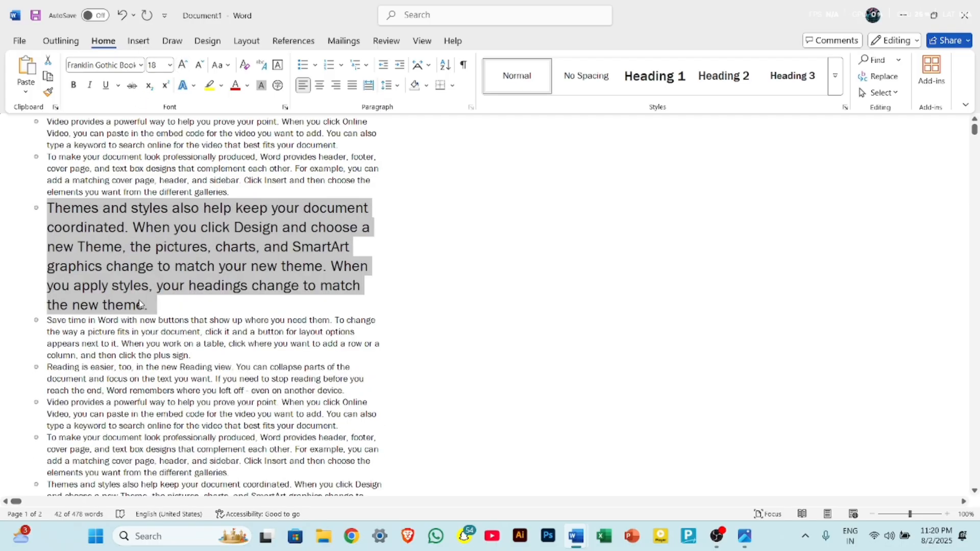
Step: Make the "Save time in Word" and "Reading is easier" paragraphs below the enlarged one bold, and the first two paragraphs italic
drag(47, 356, 156, 399)
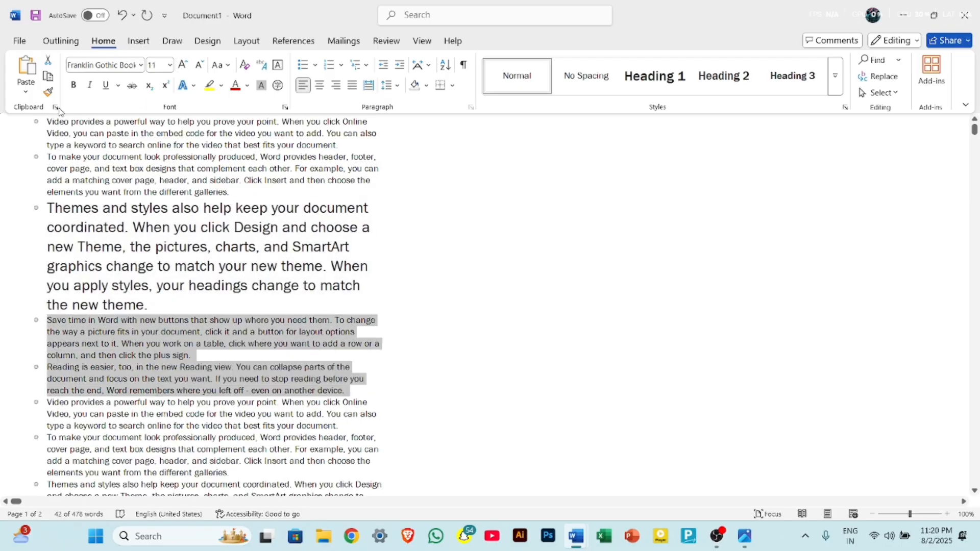
click(73, 85)
drag(47, 123, 230, 192)
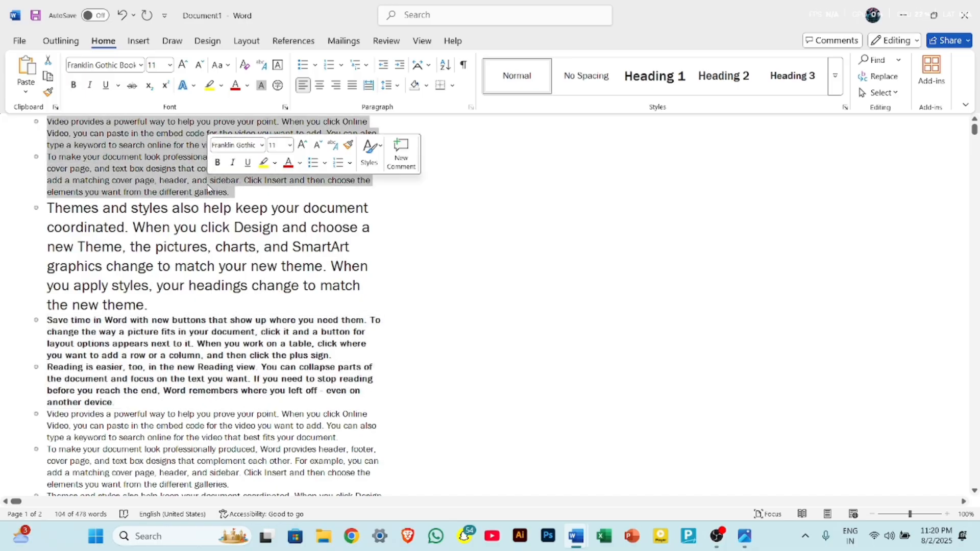
click(89, 84)
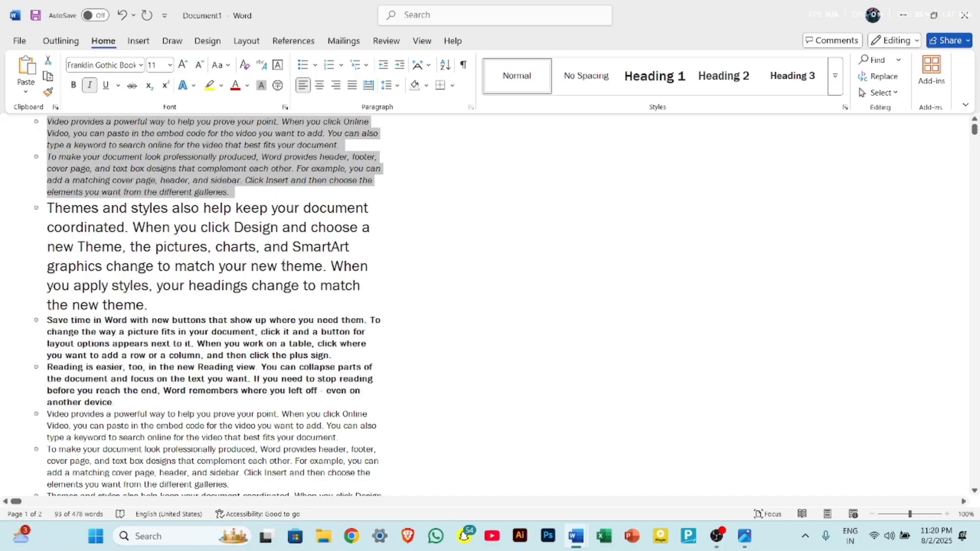
Step: Turn Show Text Formatting off in the outline and back on to compare the two displays
click(74, 42)
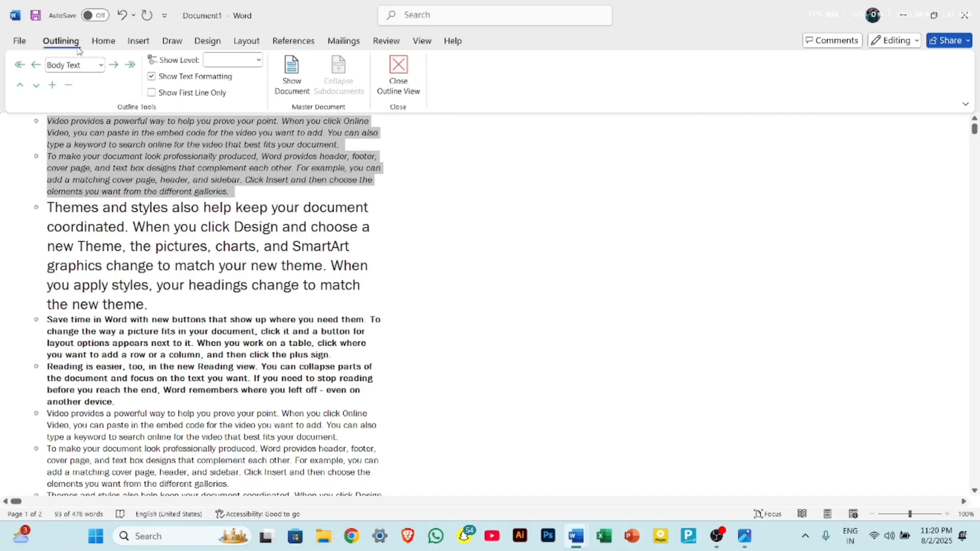
click(187, 81)
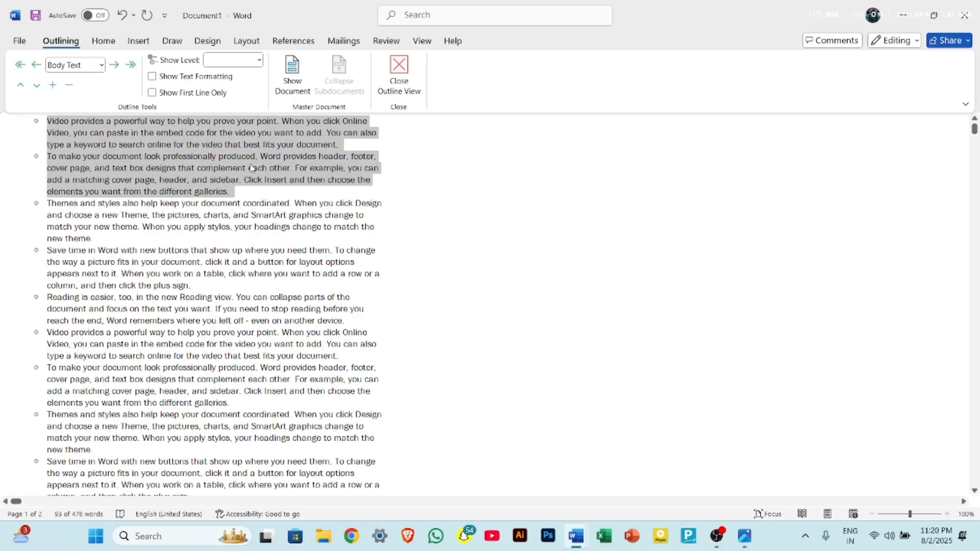
click(173, 82)
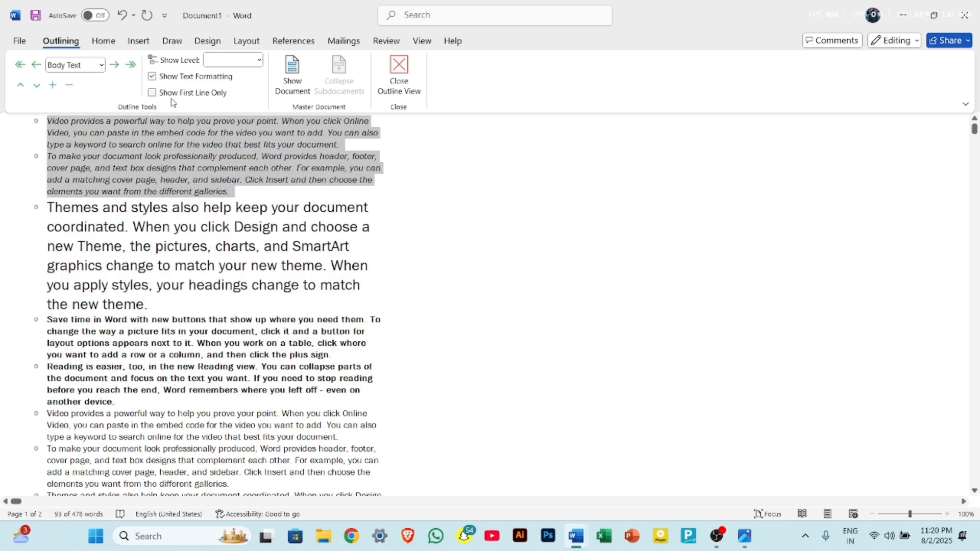
Step: Compare the outline with Show First Line Only on and off, and close Outline view with the full text shown
click(205, 98)
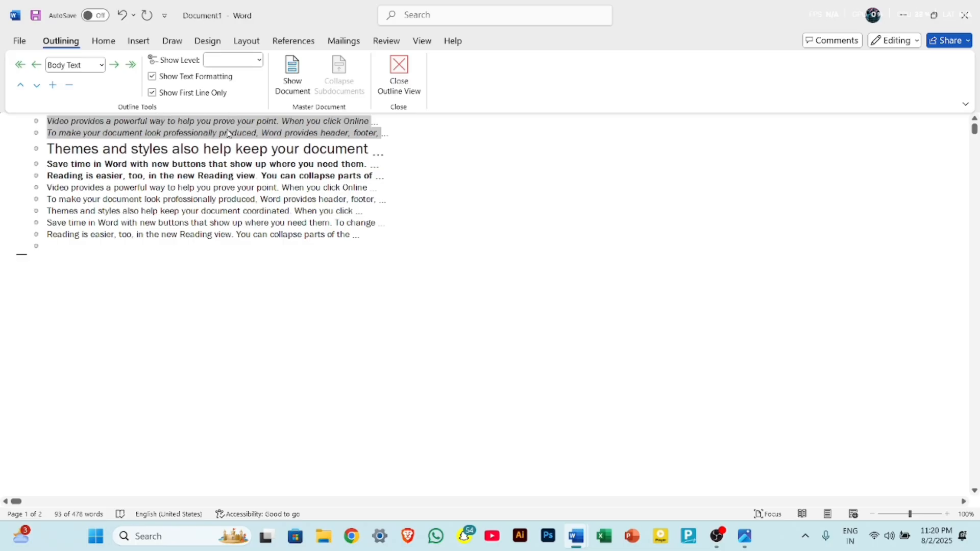
click(203, 95)
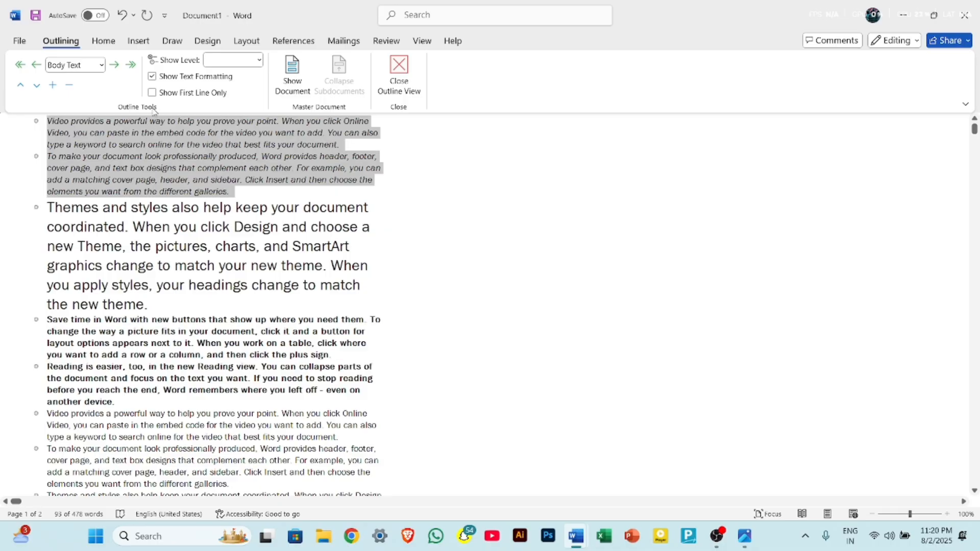
click(182, 98)
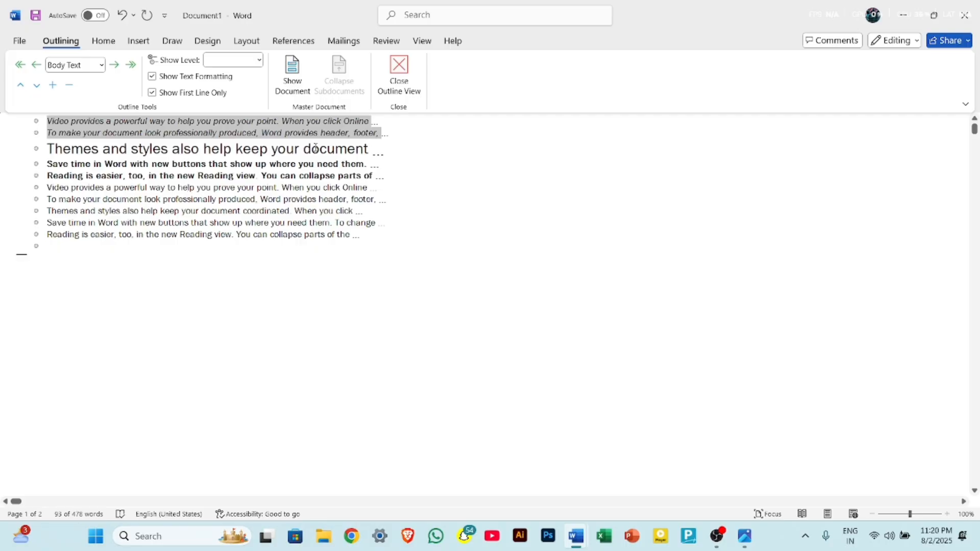
click(210, 94)
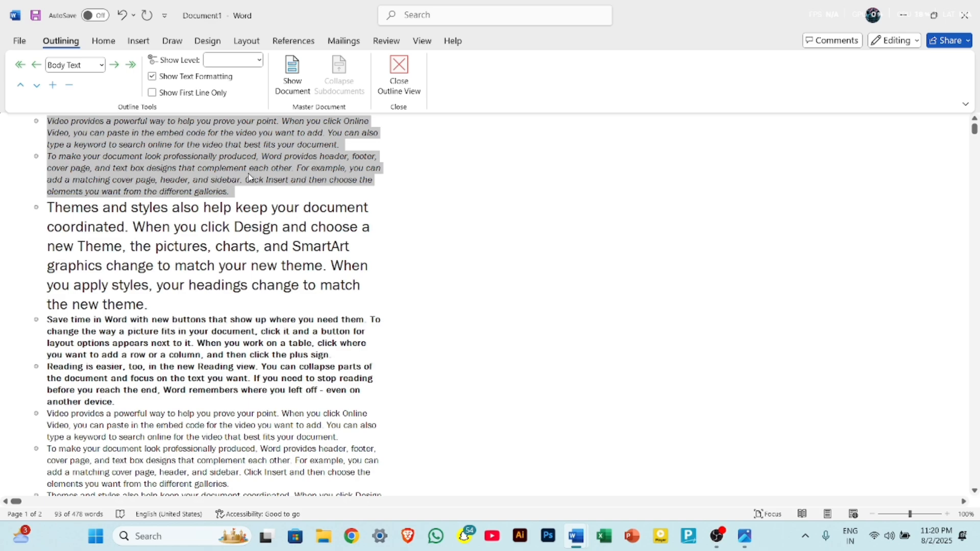
click(399, 83)
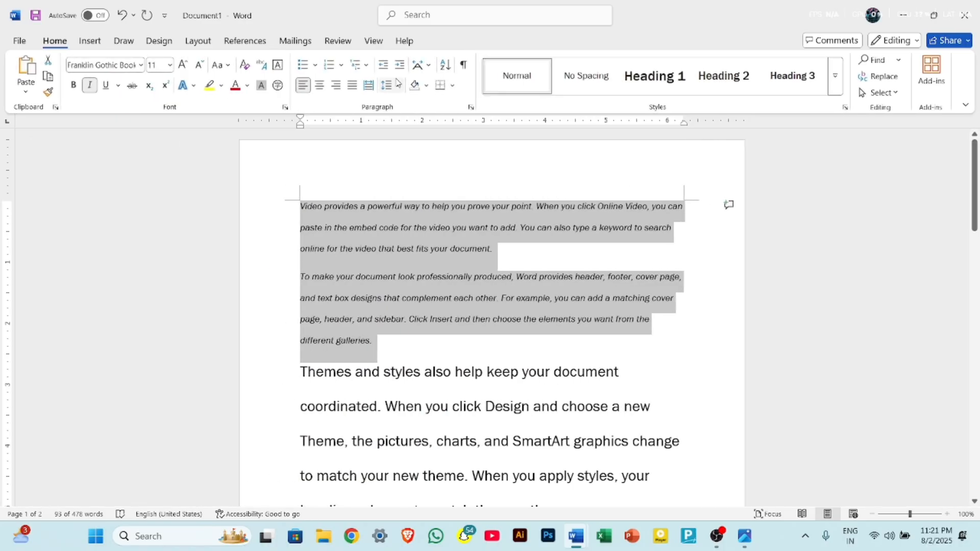
click(489, 278)
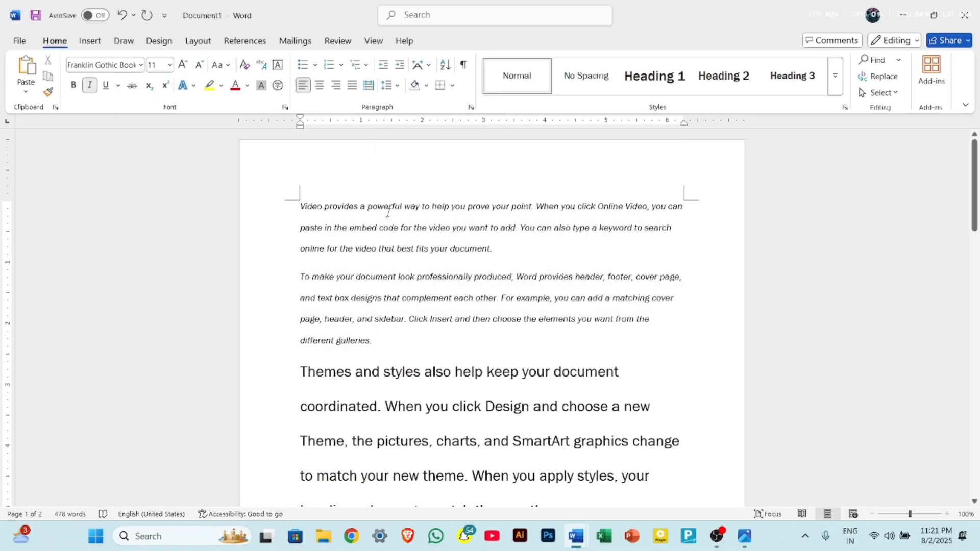
Step: Examine the whole document in Draft view, and return to Print Layout
click(373, 42)
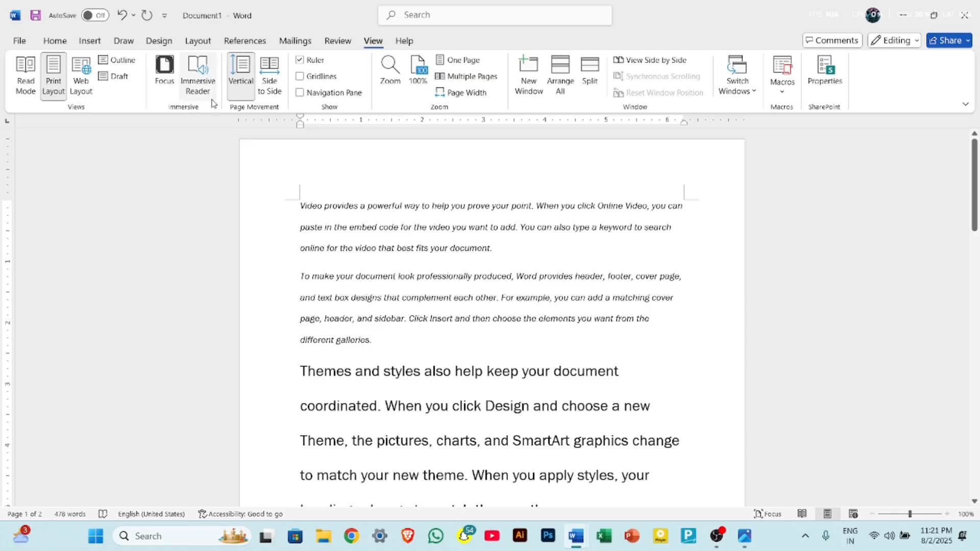
click(116, 77)
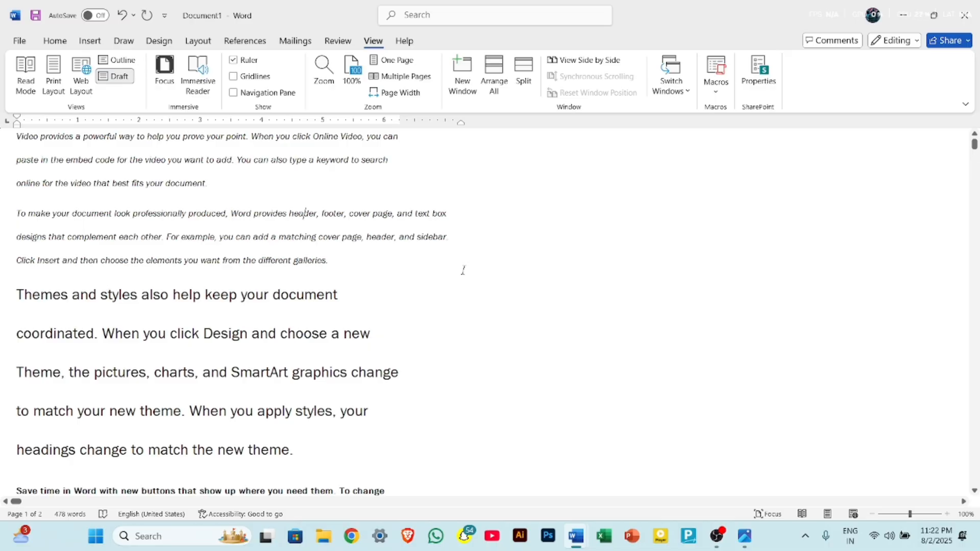
scroll(439, 323, down, 10)
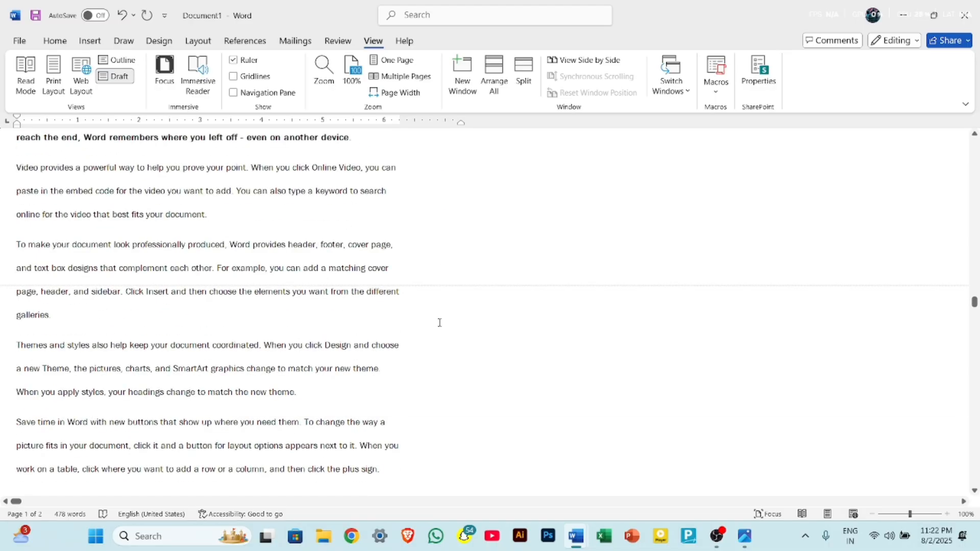
scroll(451, 234, up, 5)
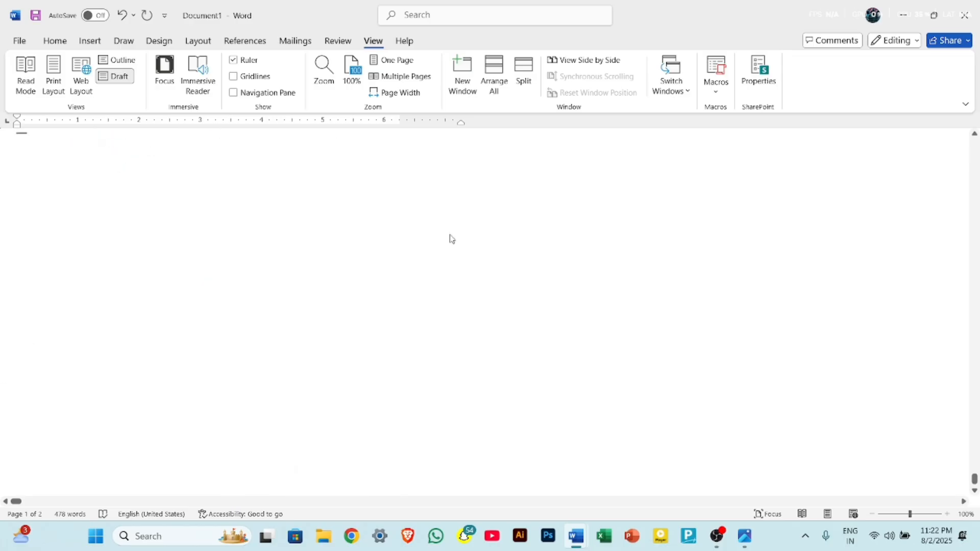
scroll(451, 234, up, 5)
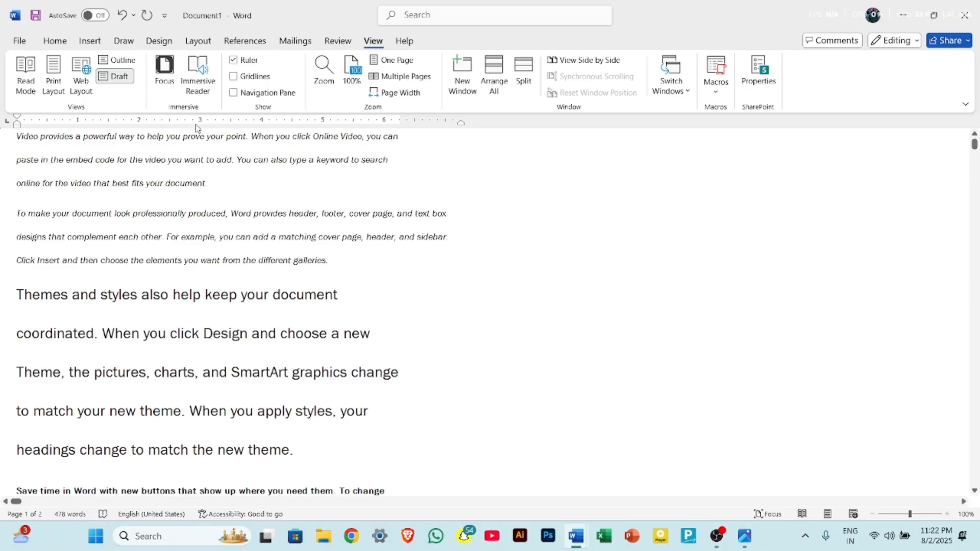
click(53, 77)
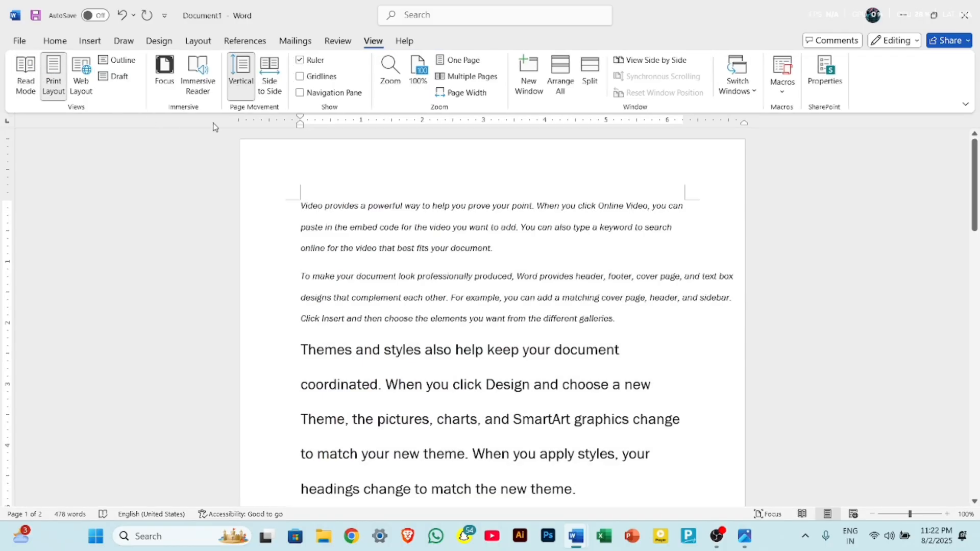
Step: View the document in Focus mode and in Immersive Reader, returning to Print Layout after each
click(162, 76)
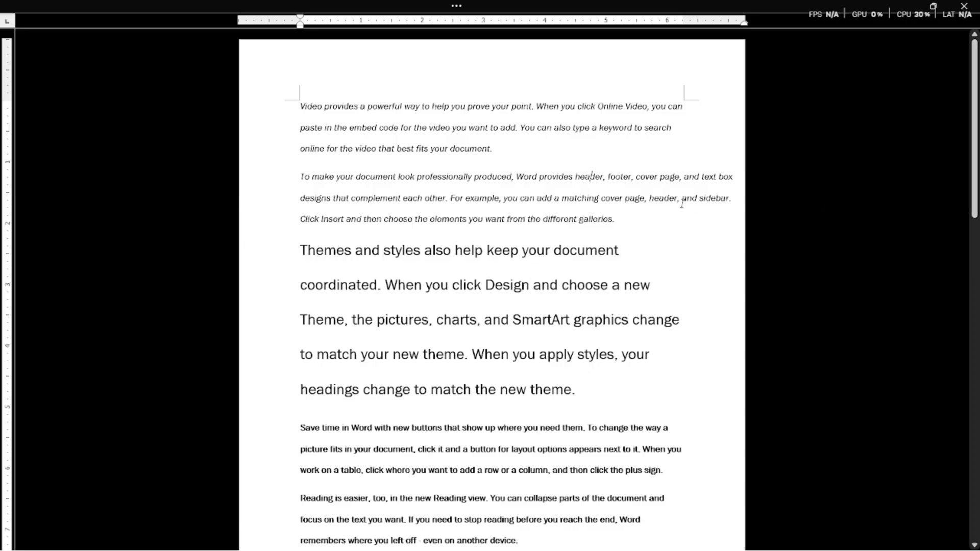
key(Escape)
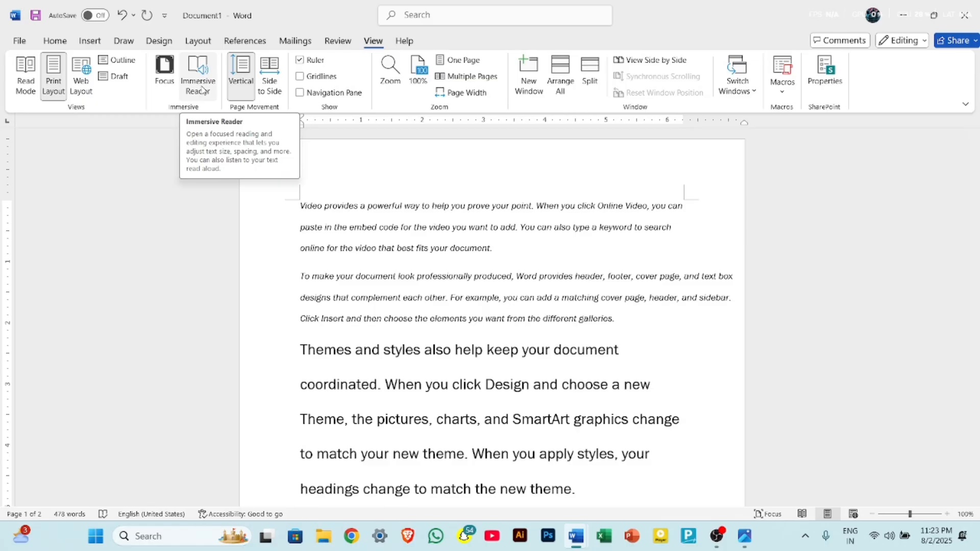
click(202, 90)
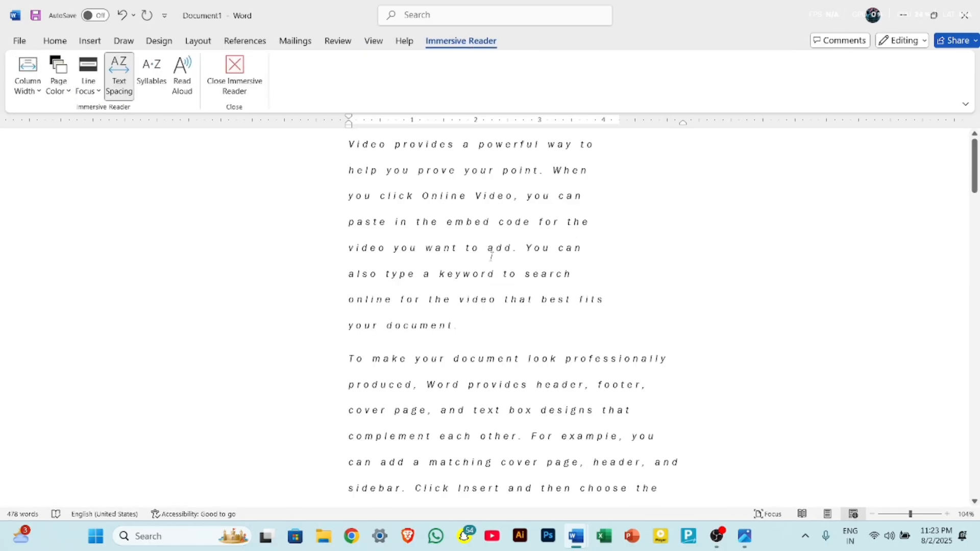
scroll(491, 257, down, 1)
scroll(491, 257, up, 1)
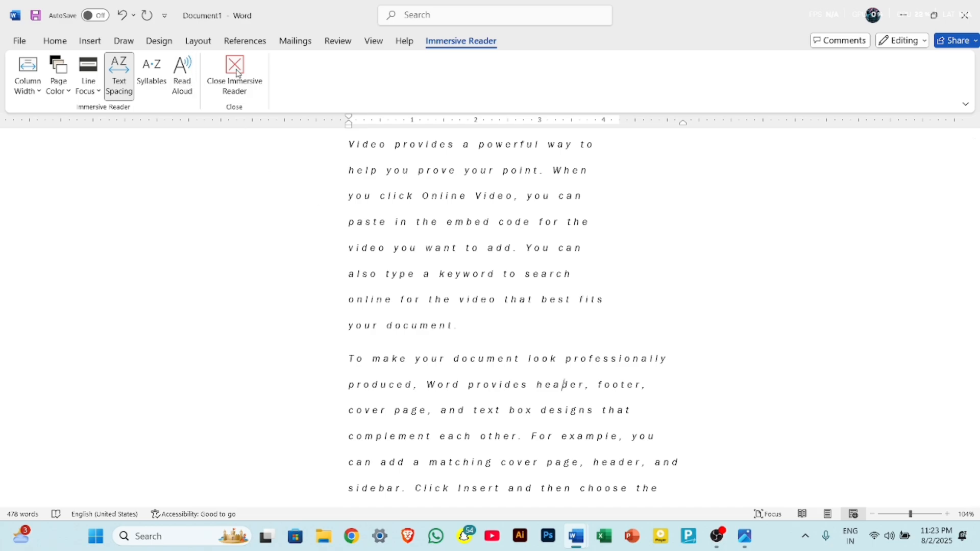
click(367, 41)
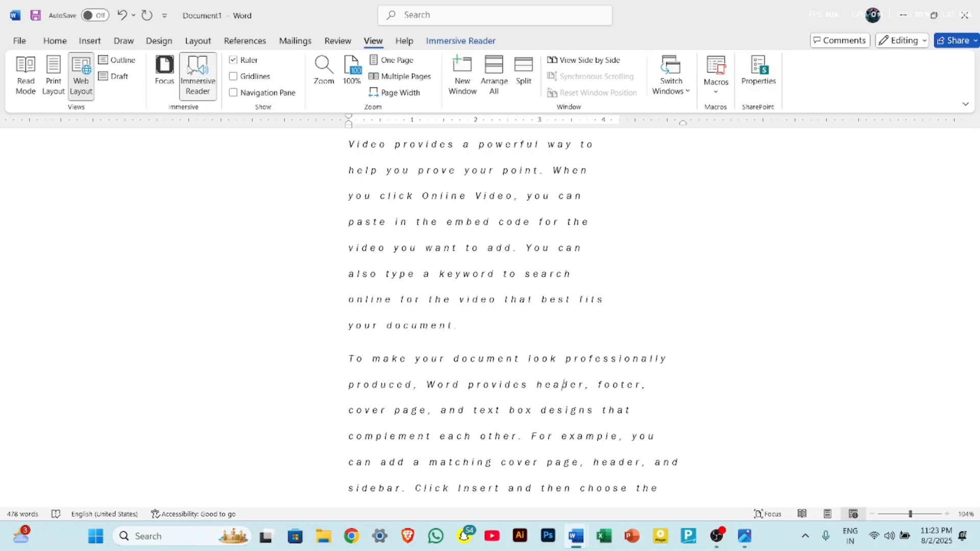
click(197, 77)
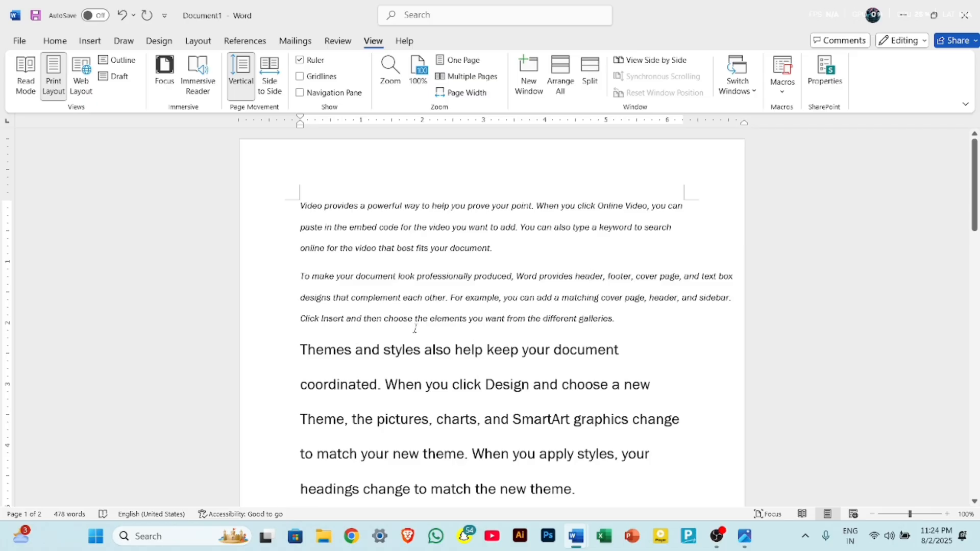
Step: Reopen the document in Immersive Reader and try the Very Narrow column width before going back to Narrow
click(198, 77)
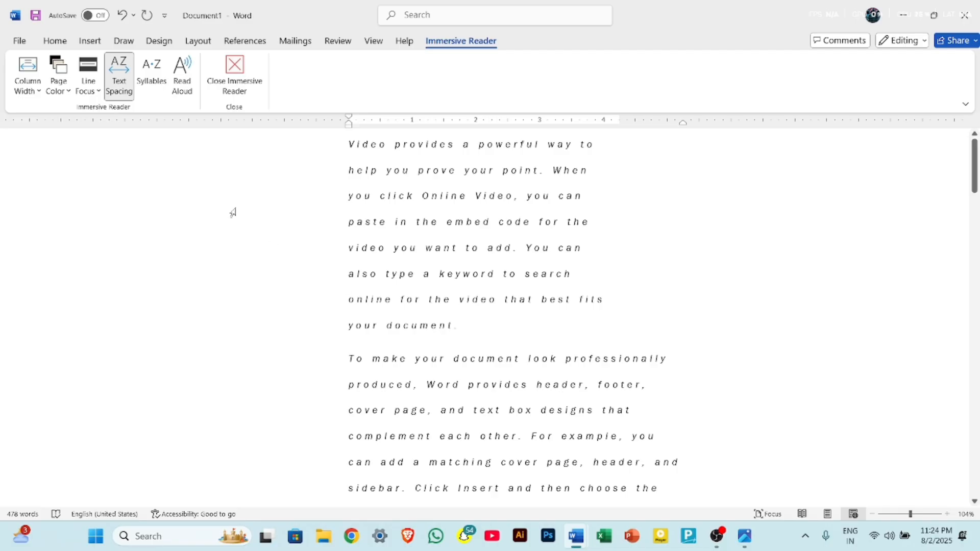
click(39, 96)
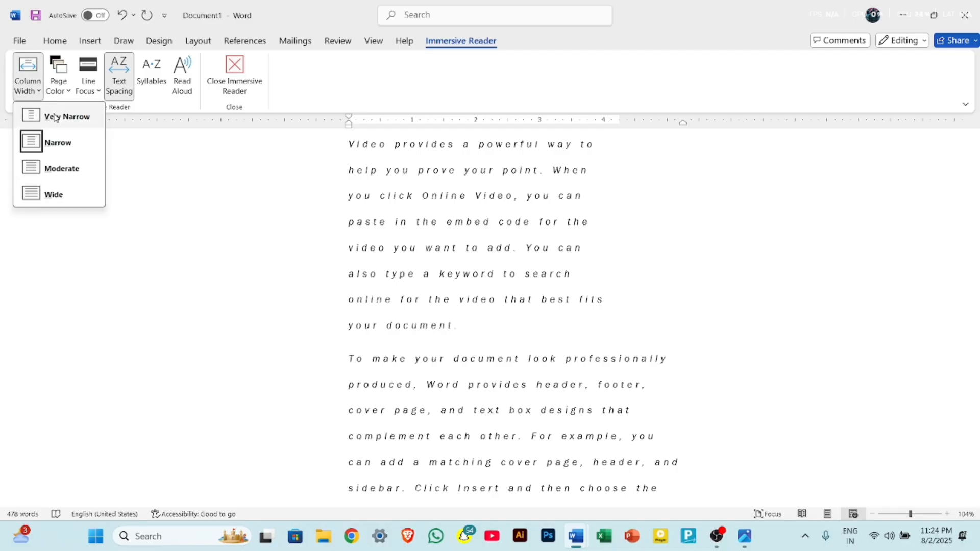
click(56, 116)
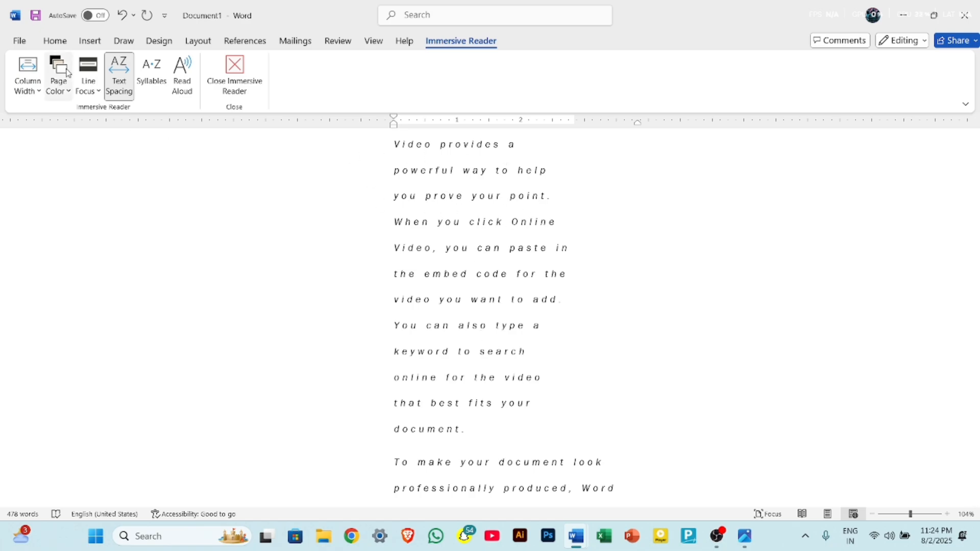
click(49, 92)
click(36, 92)
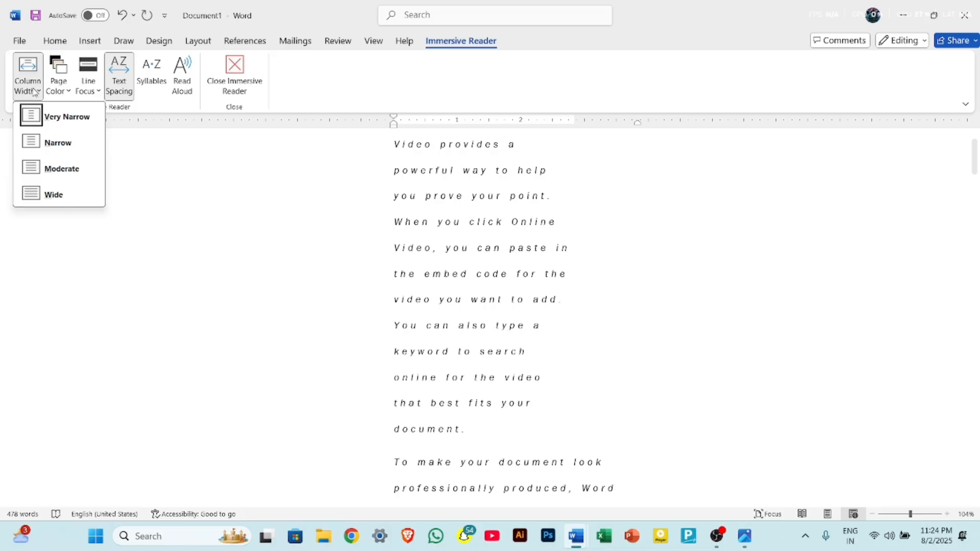
click(58, 147)
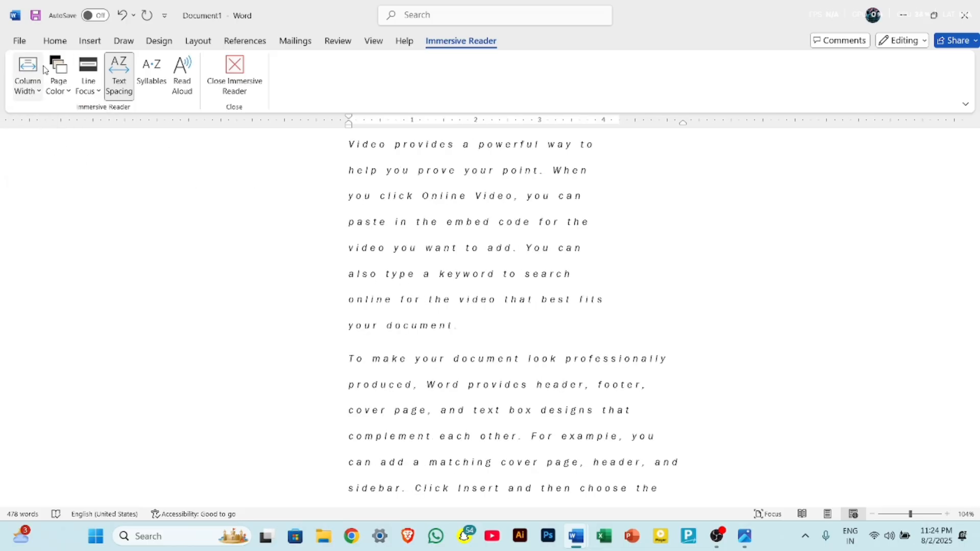
Step: Try the Moderate and Wide column widths on the text, and set the column width back to Narrow
click(30, 86)
click(61, 169)
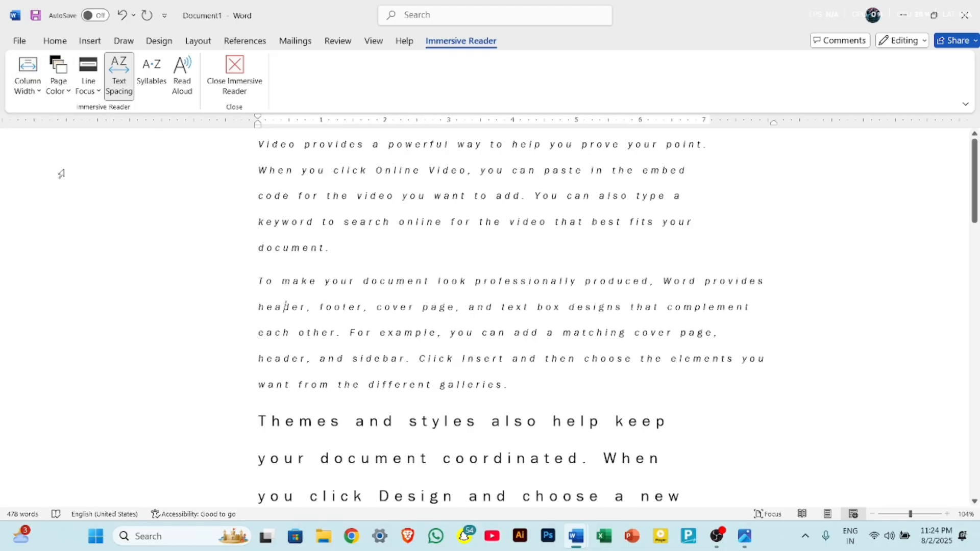
click(29, 82)
click(58, 196)
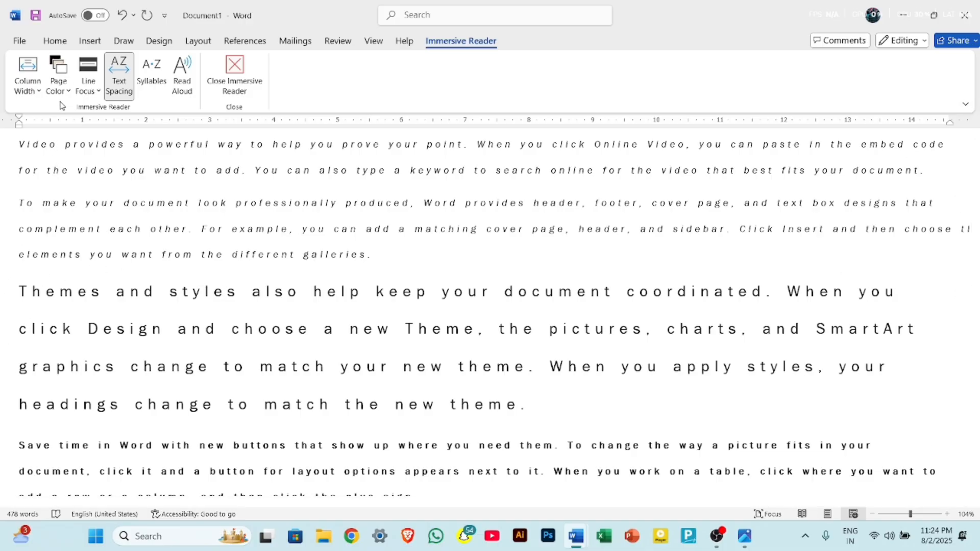
click(28, 77)
click(51, 140)
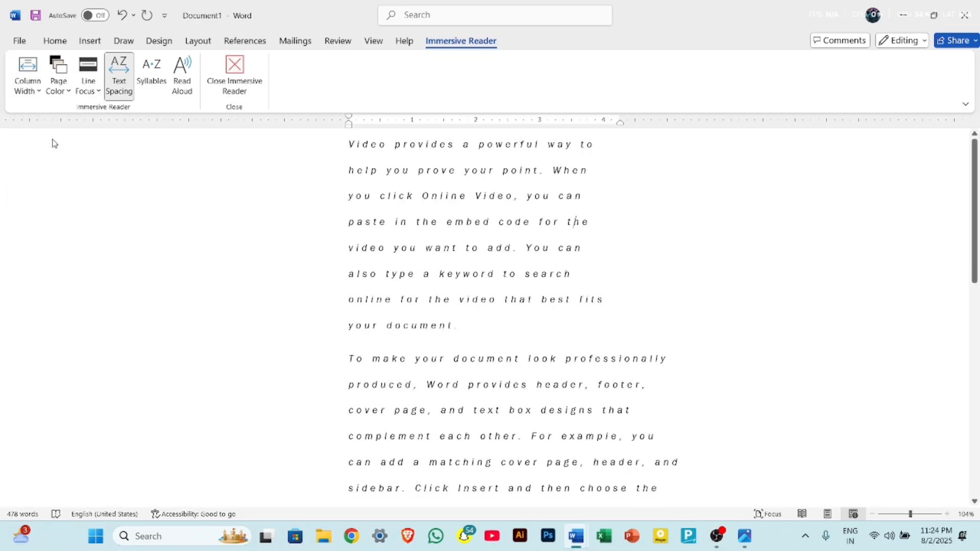
Step: Set the Immersive Reader page color to Apricot and the line focus to One Line
click(59, 94)
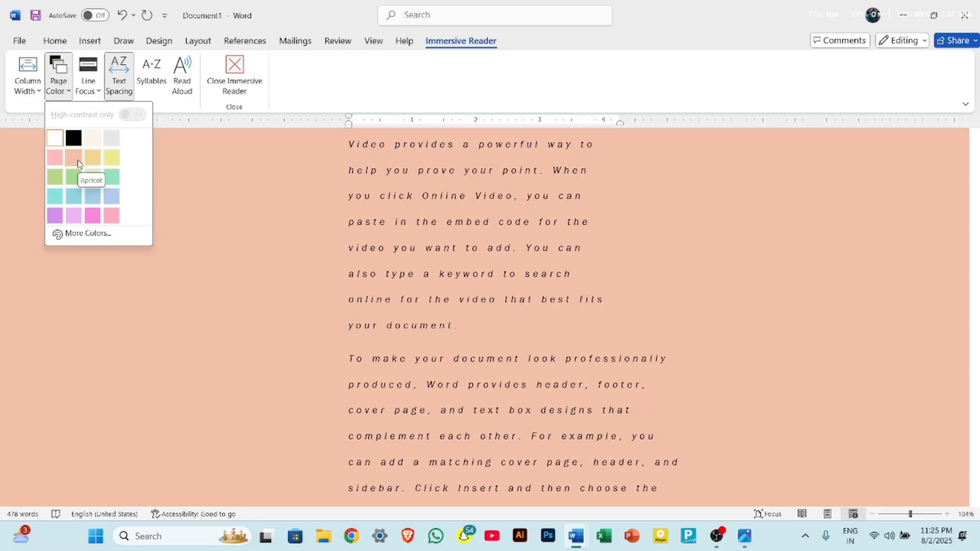
click(77, 161)
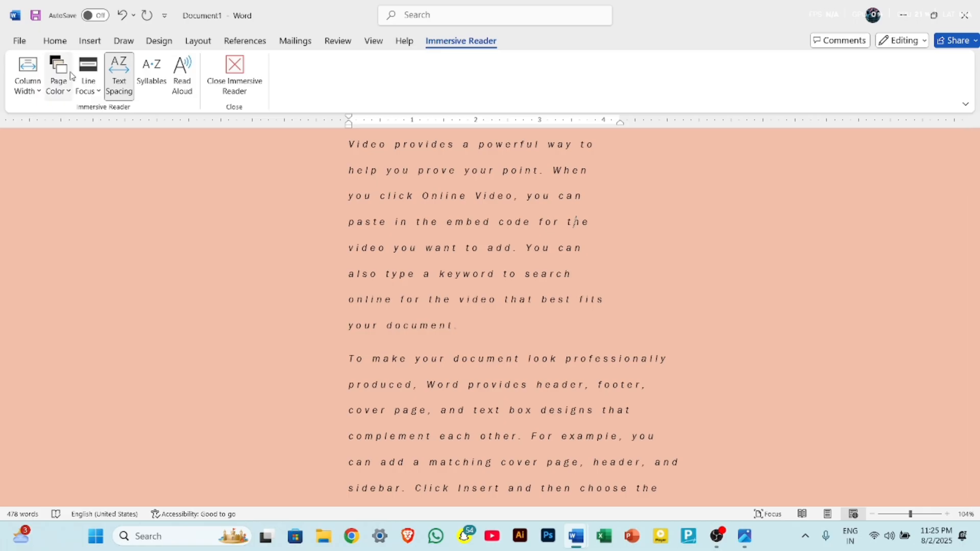
click(92, 97)
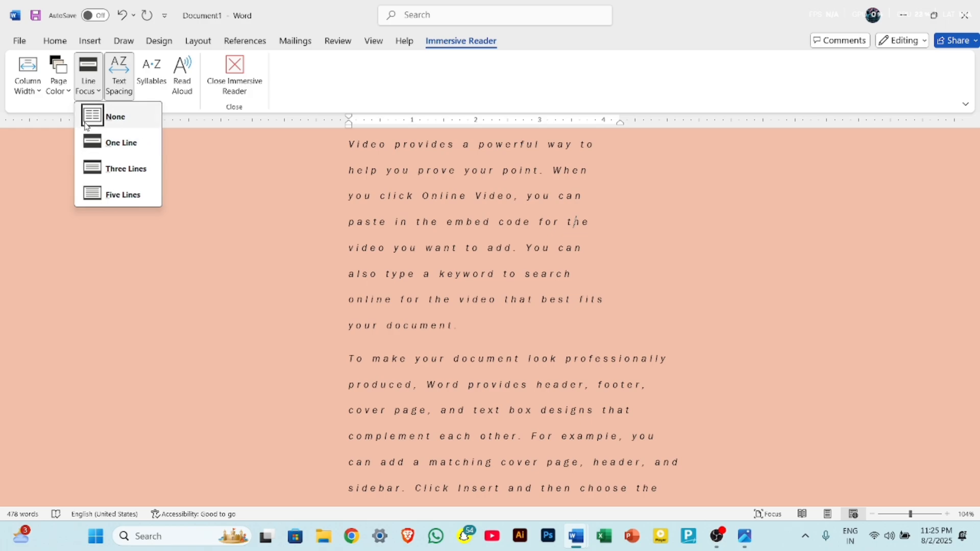
click(125, 145)
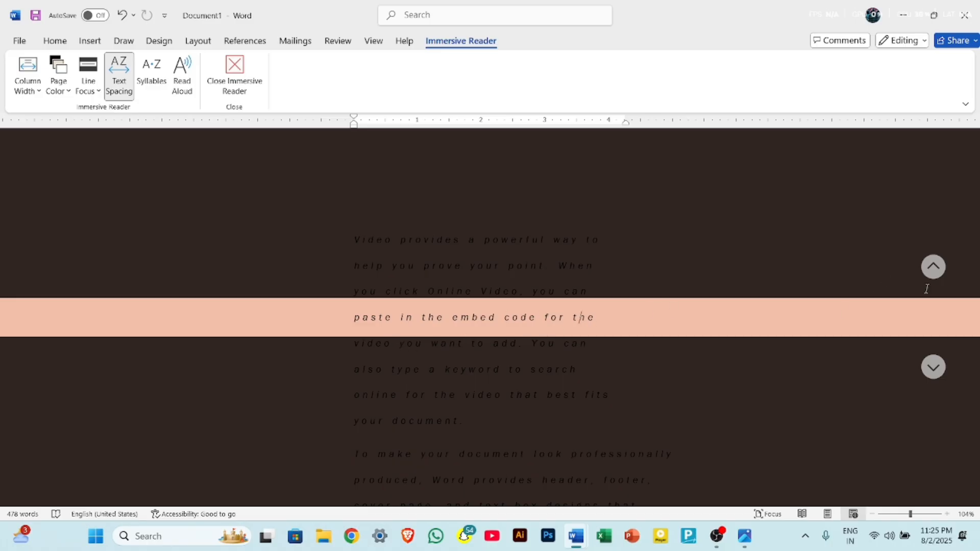
Step: Move the one-line focus band up and down through the first two paragraphs to examine how it follows the text
click(940, 268)
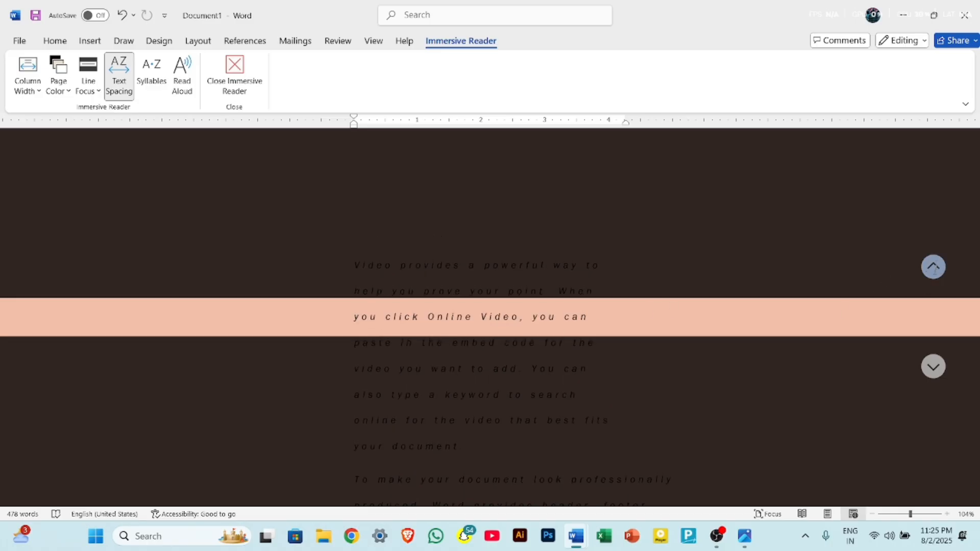
click(936, 266)
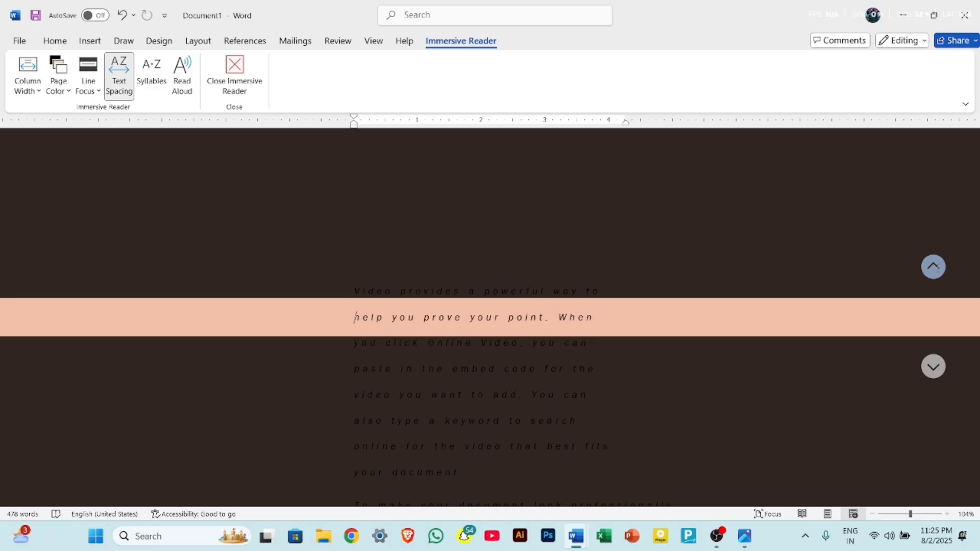
click(938, 368)
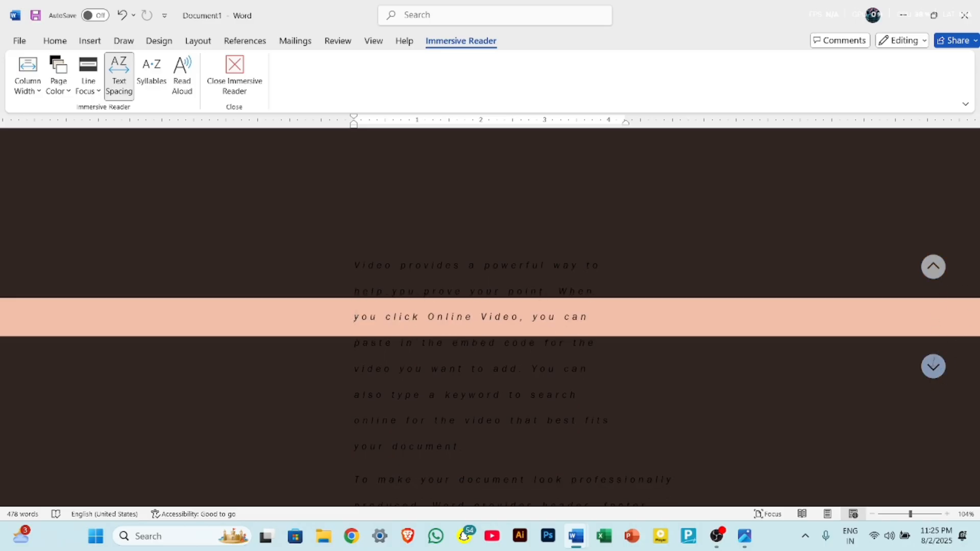
scroll(931, 345, down, 7)
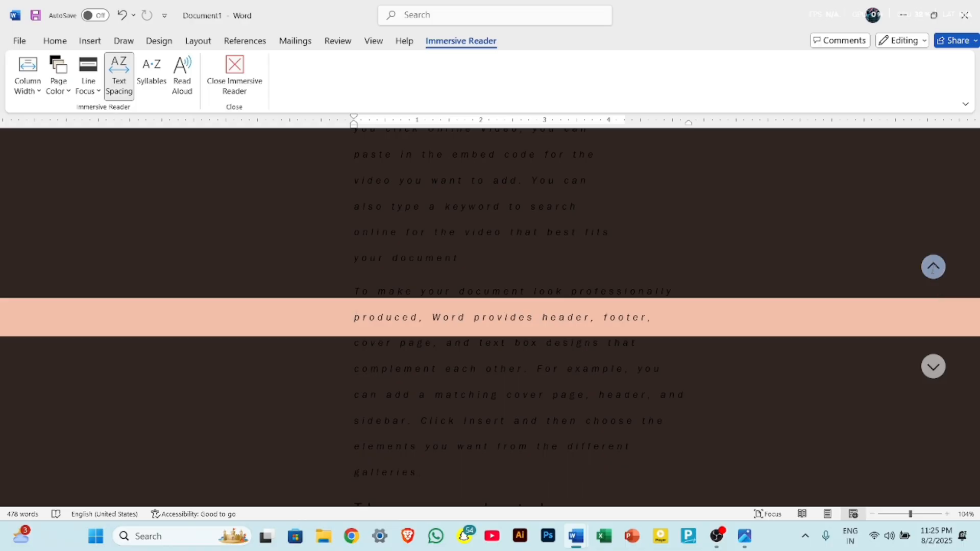
click(936, 268)
click(936, 268)
click(936, 267)
click(936, 268)
click(936, 268)
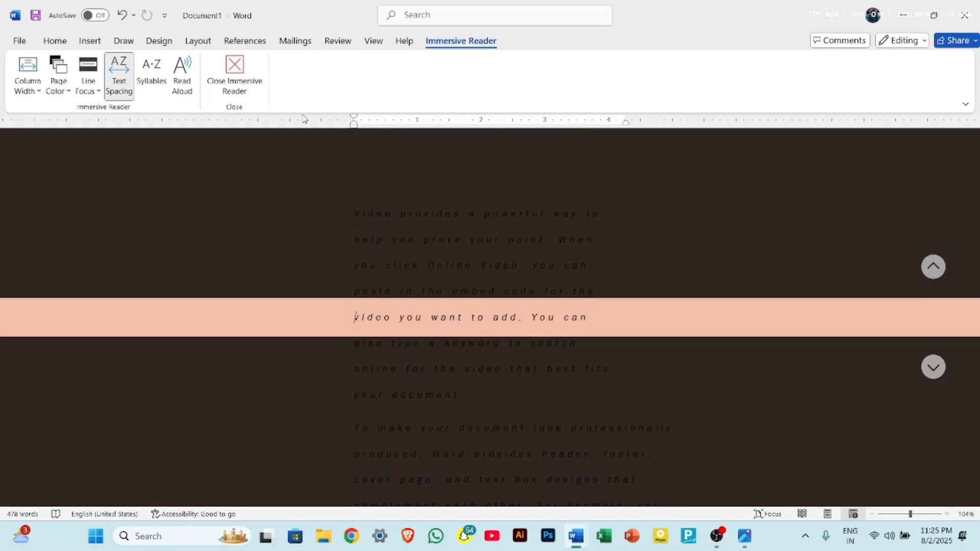
Step: Set the line focus to Three Lines and move the focus band up and down through the first two paragraphs
click(90, 87)
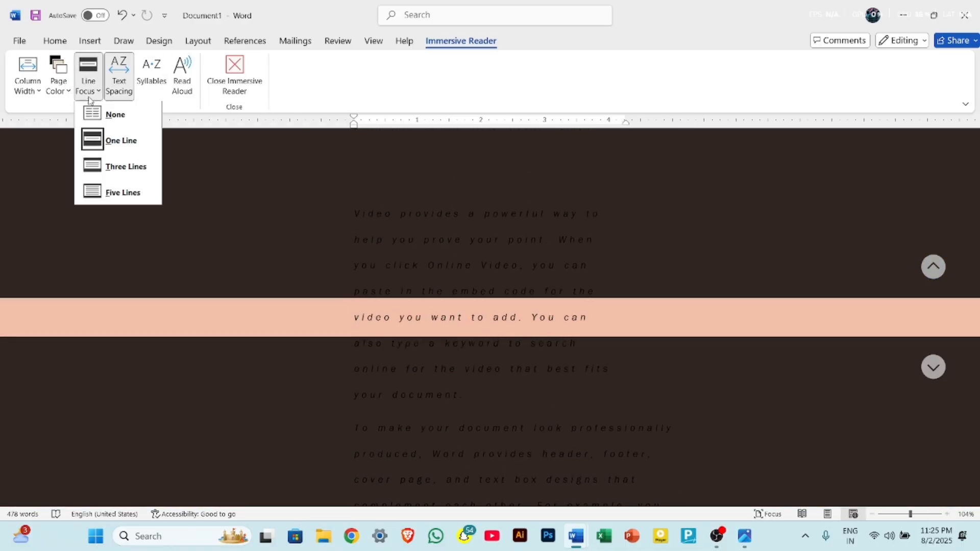
click(109, 172)
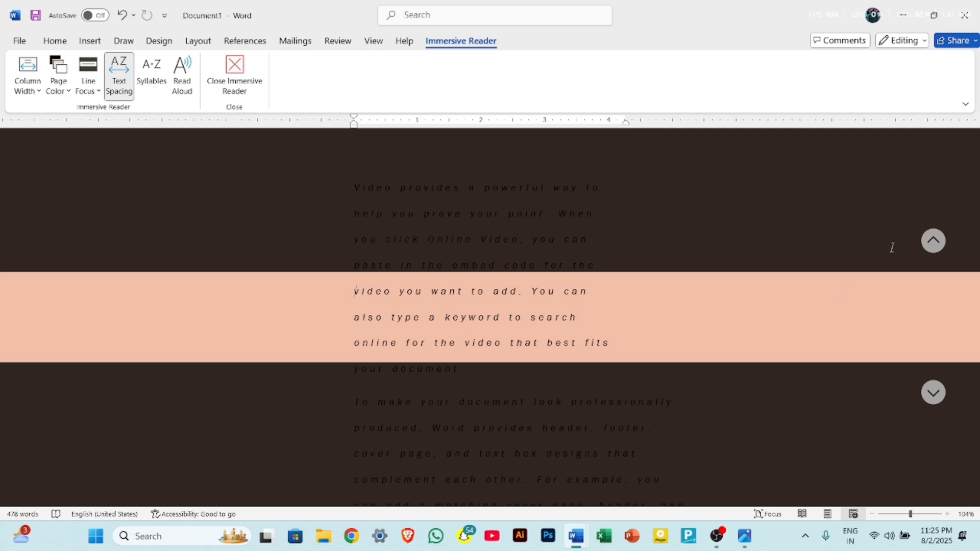
click(932, 242)
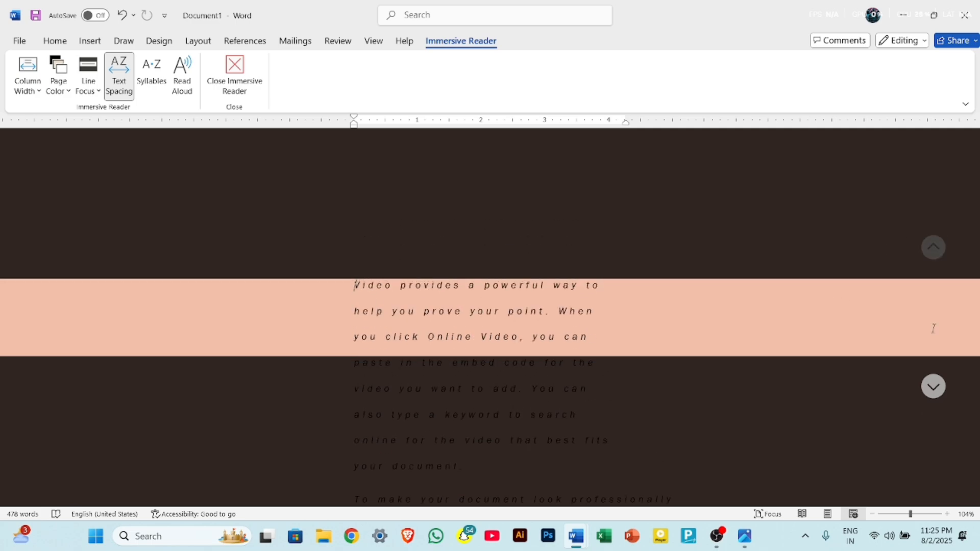
click(933, 388)
click(933, 388)
click(932, 388)
click(932, 388)
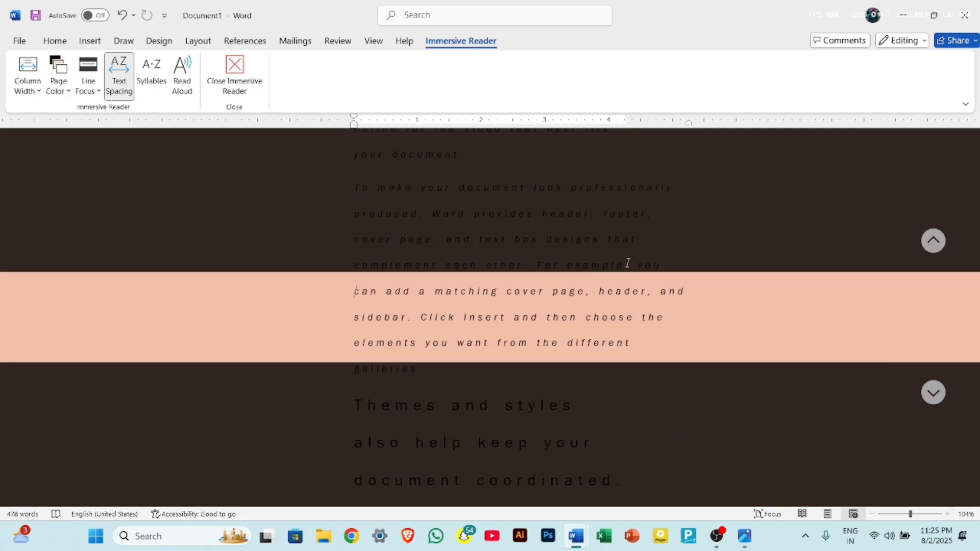
Step: Try the Five Lines line focus on the text, and set the line focus to None
click(94, 89)
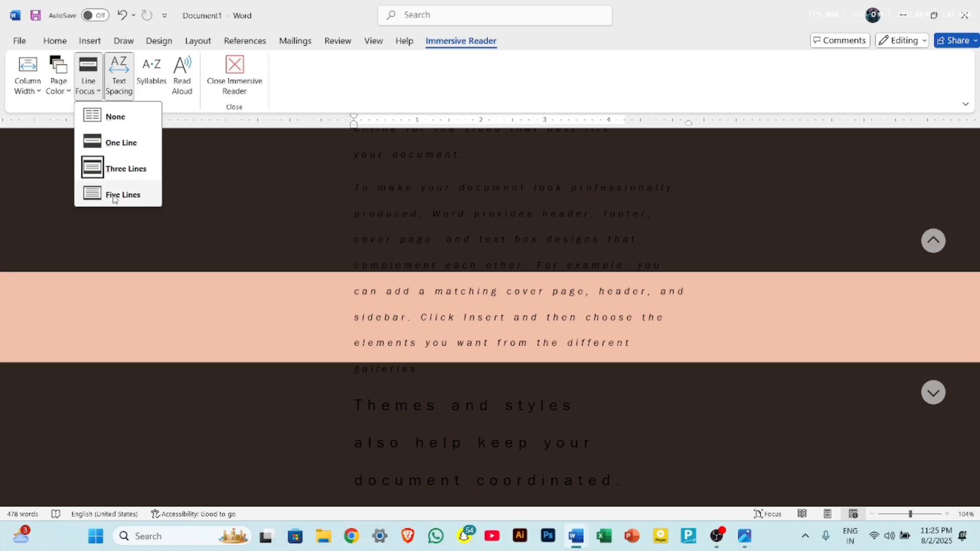
click(113, 197)
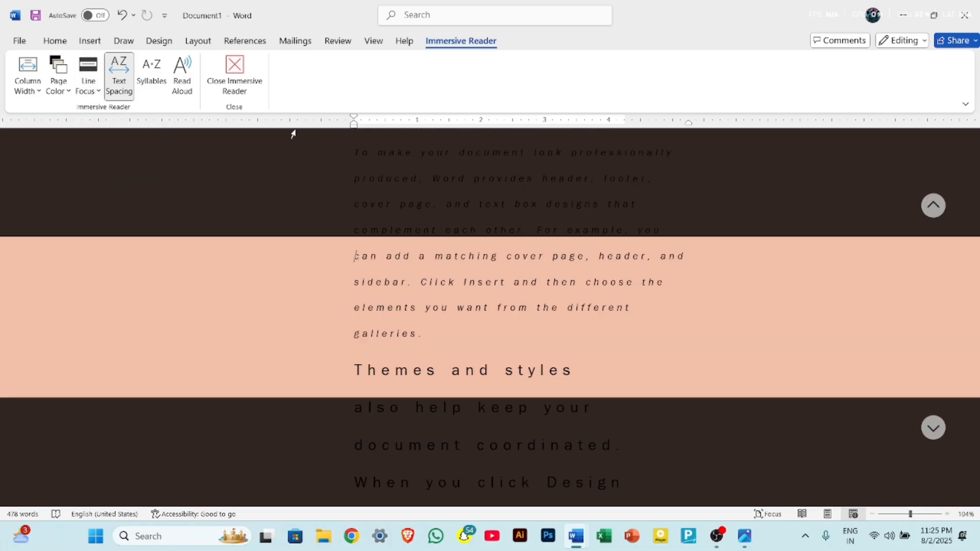
click(93, 101)
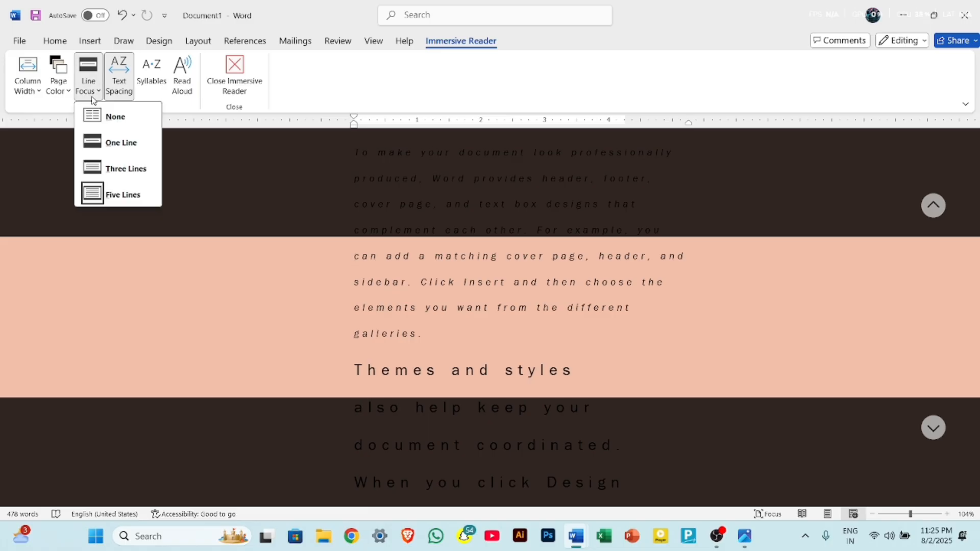
click(102, 116)
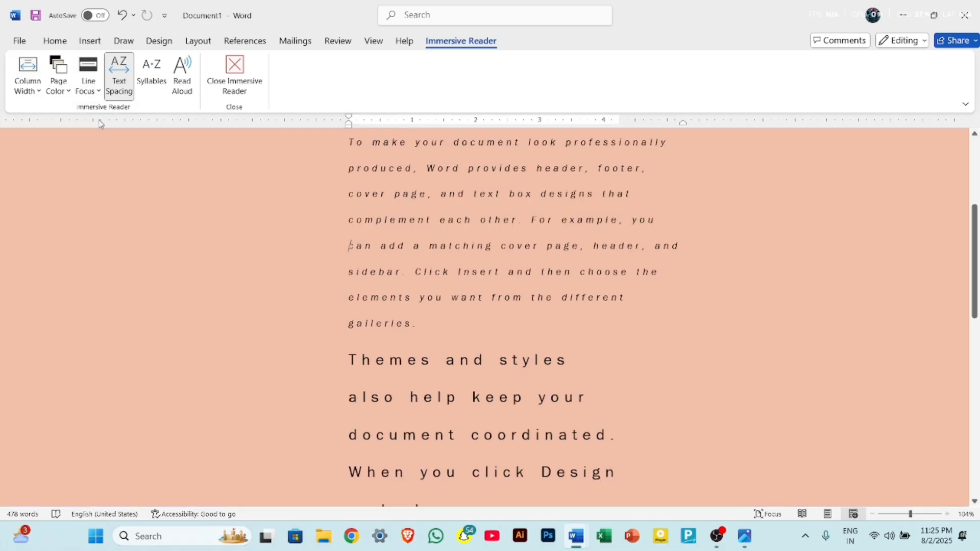
Step: Turn Text Spacing off and back on to compare the letter spacing
click(116, 93)
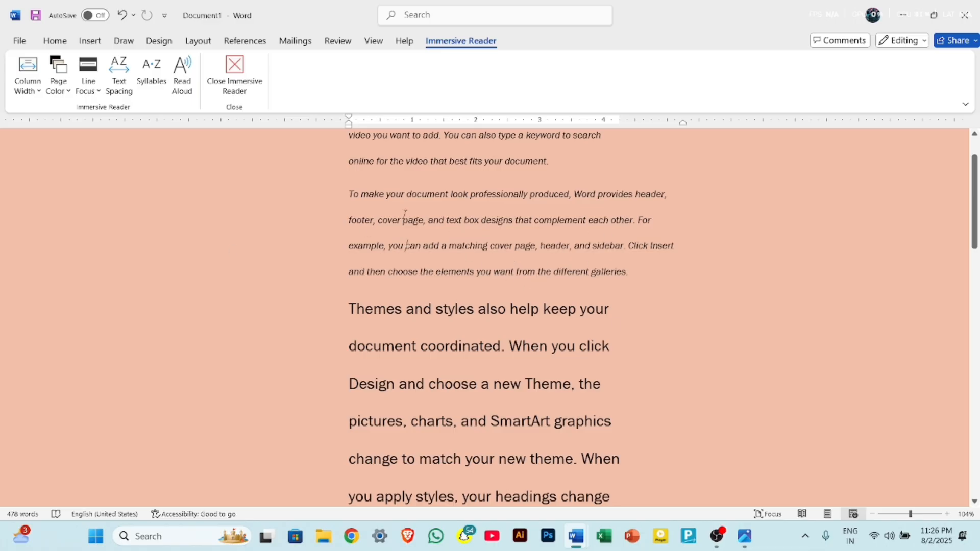
click(116, 90)
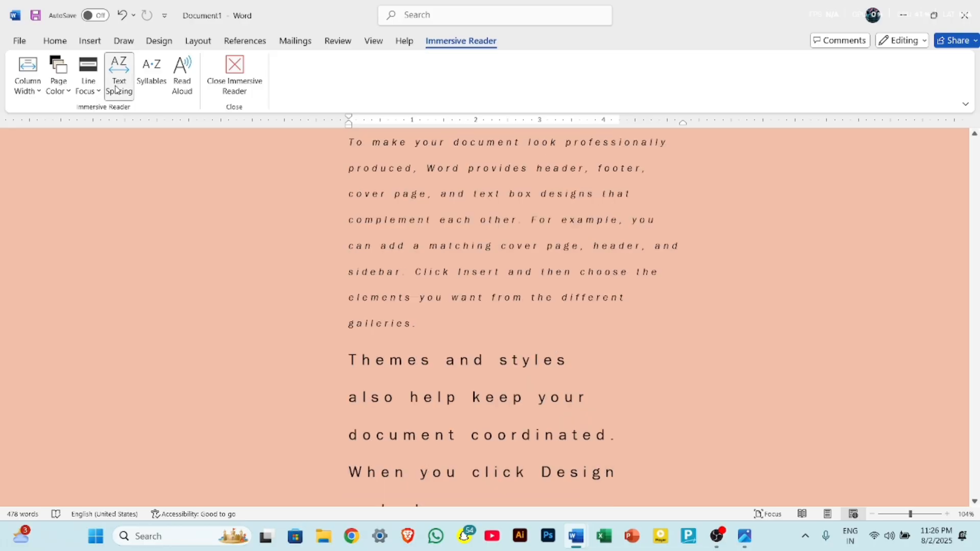
Step: Turn on Syllables, examine the syllable breaks in the enlarged text, and turn Syllables off again
click(158, 86)
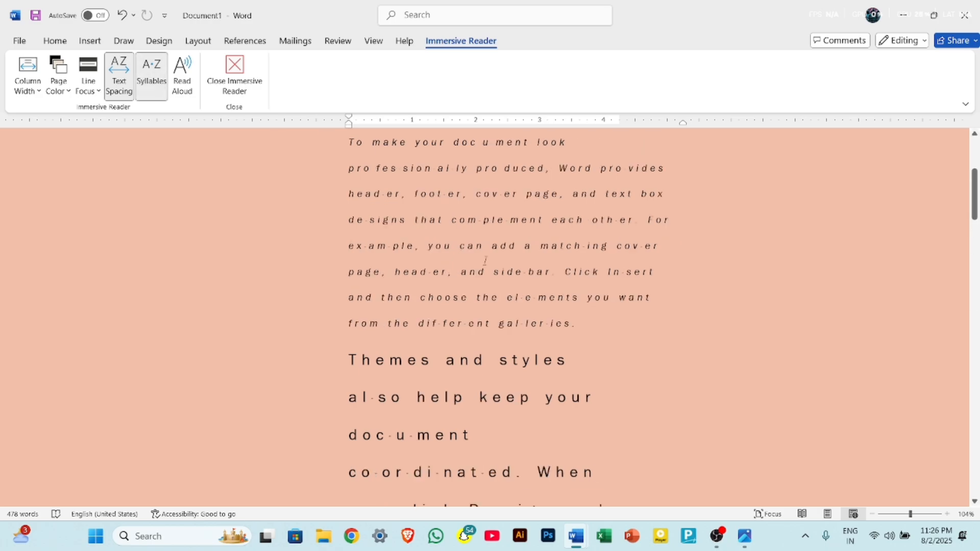
scroll(485, 260, down, 2)
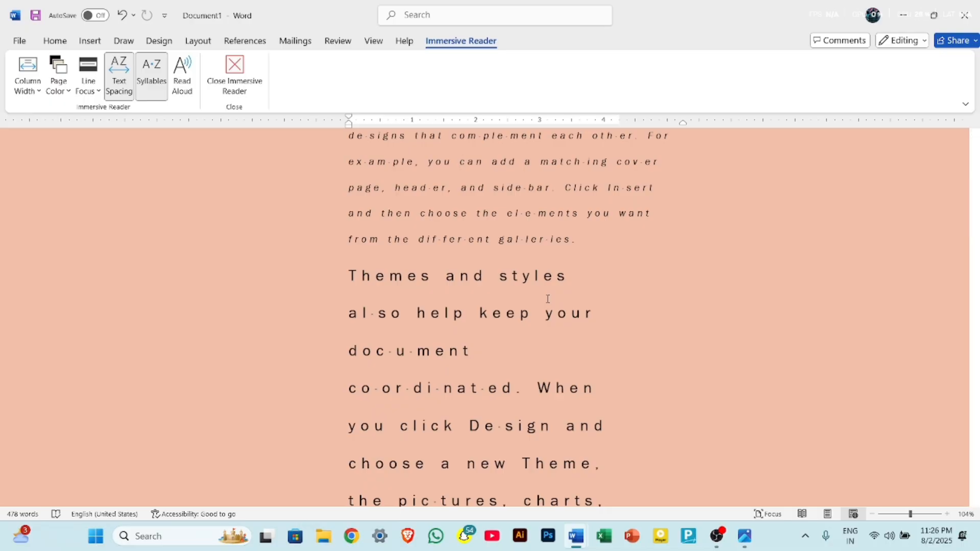
scroll(547, 299, down, 1)
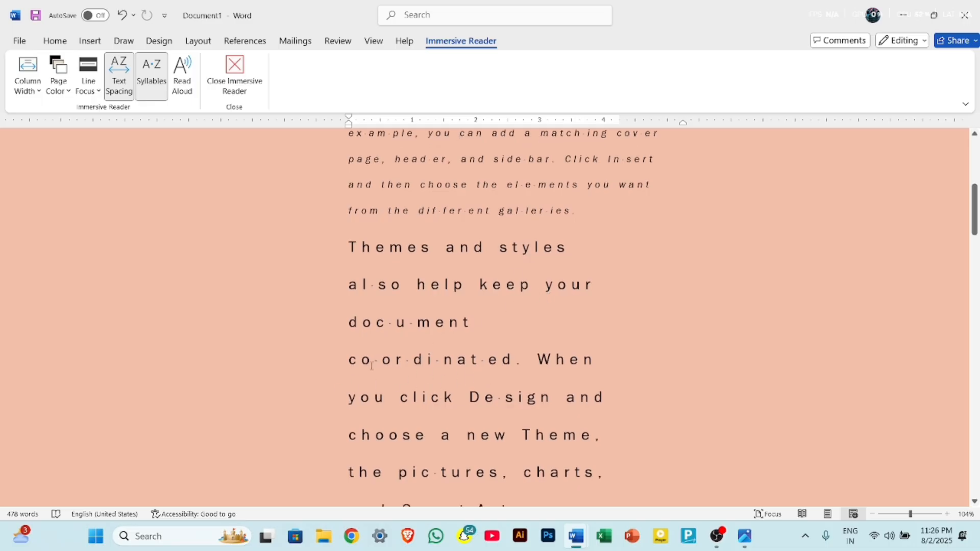
scroll(387, 364, up, 6)
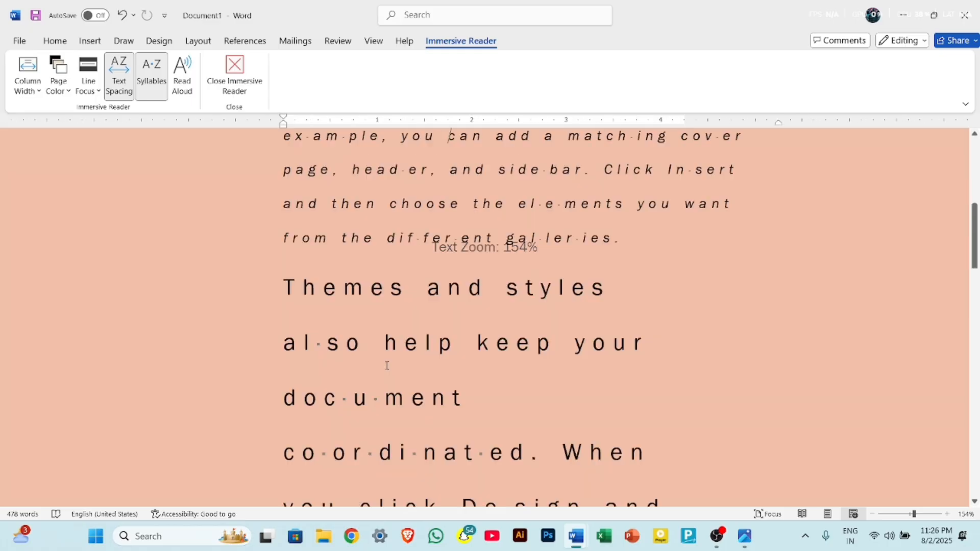
scroll(269, 358, down, 3)
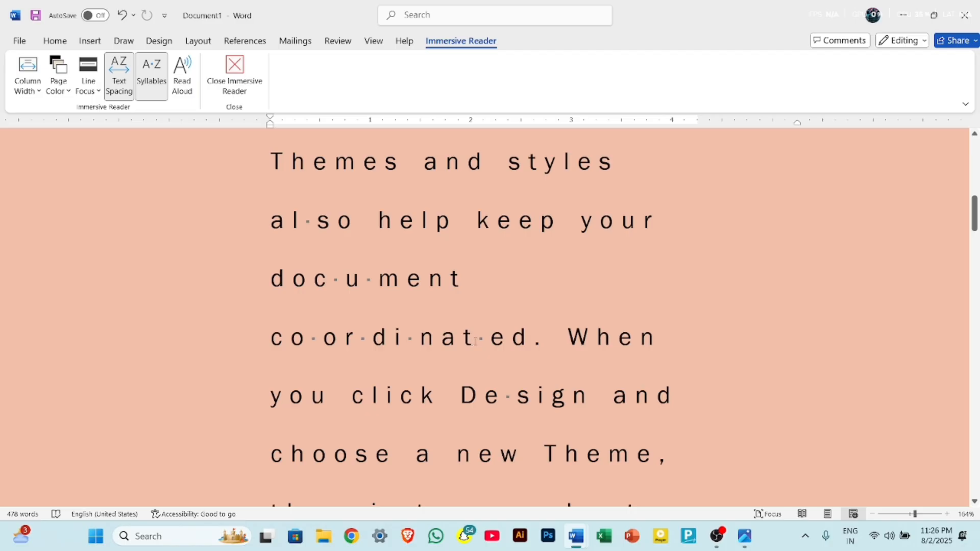
click(153, 84)
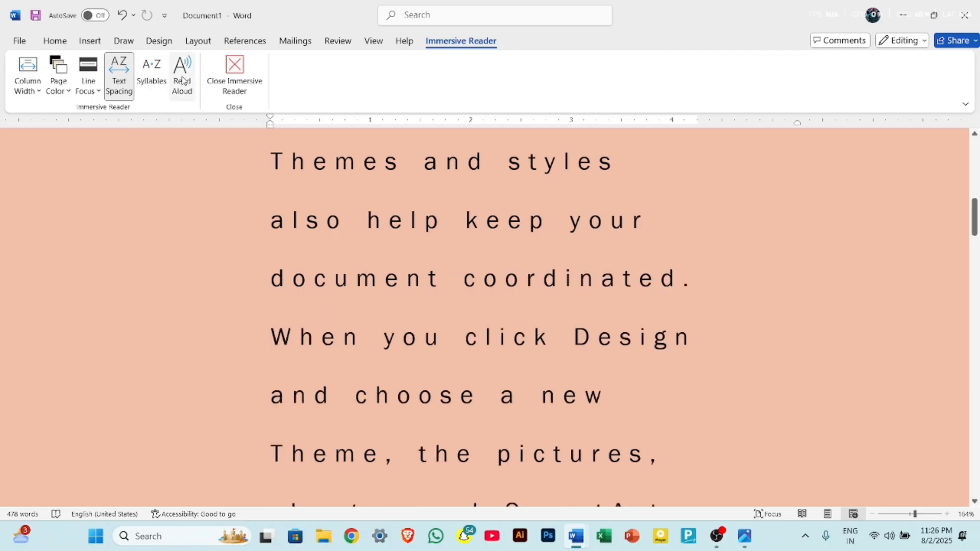
Step: Set the text zoom to 124% and change the Immersive Reader page color from Apricot back to plain white
scroll(415, 279, down, 4)
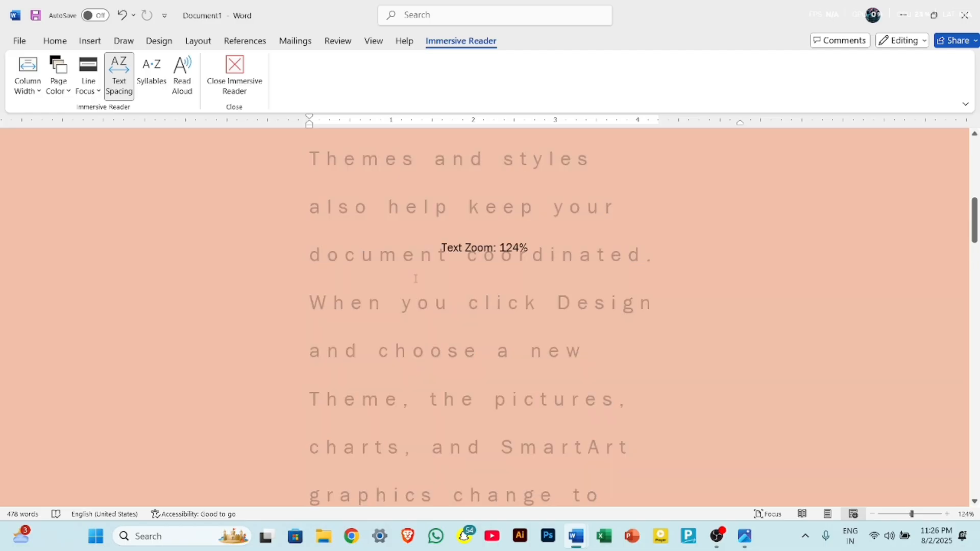
scroll(415, 278, up, 10)
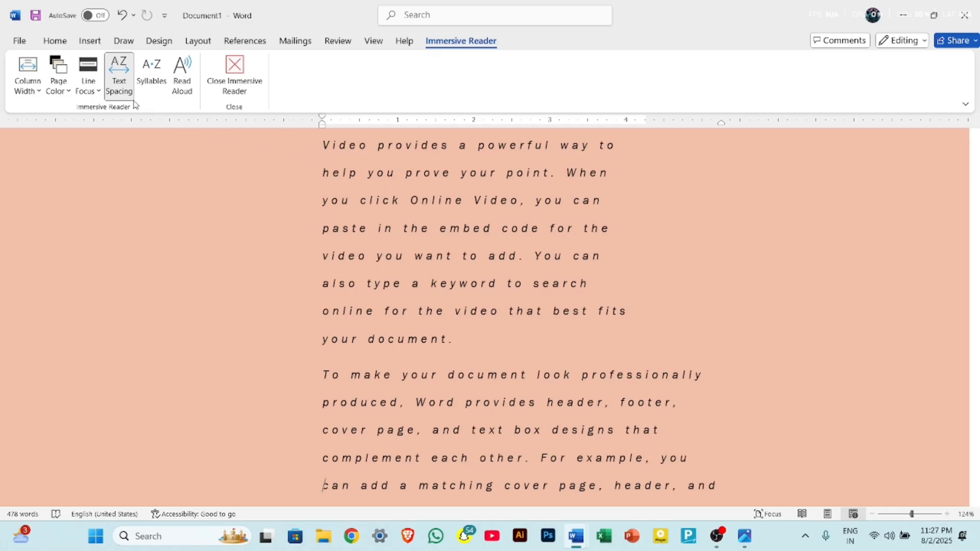
click(57, 94)
click(55, 138)
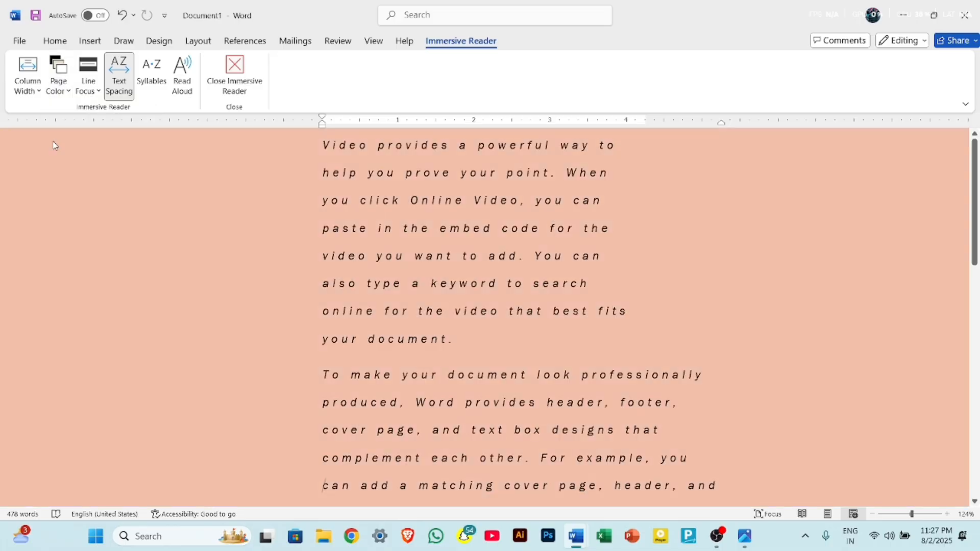
Step: Play Read Aloud from the start of the first paragraph, pause it, resume from the second paragraph, and close the playback
click(320, 144)
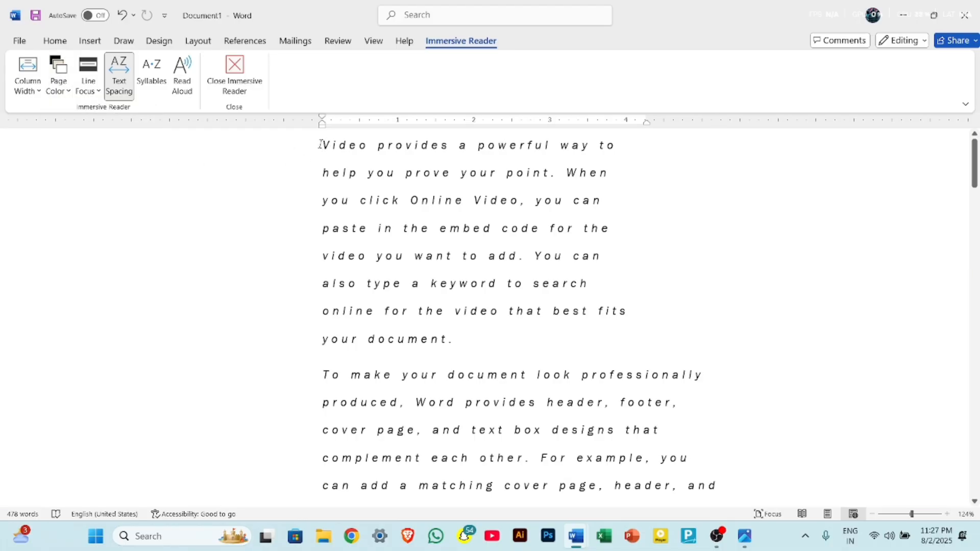
click(193, 87)
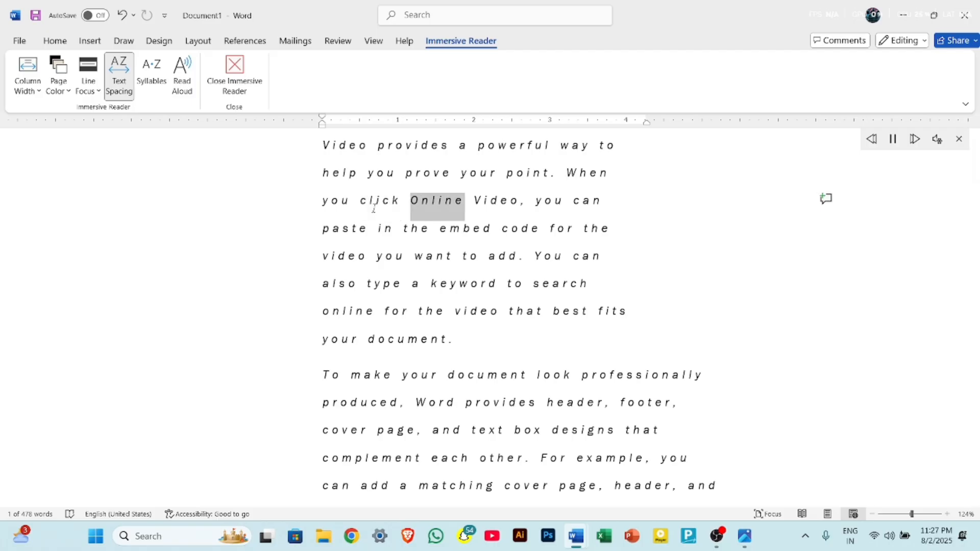
click(894, 141)
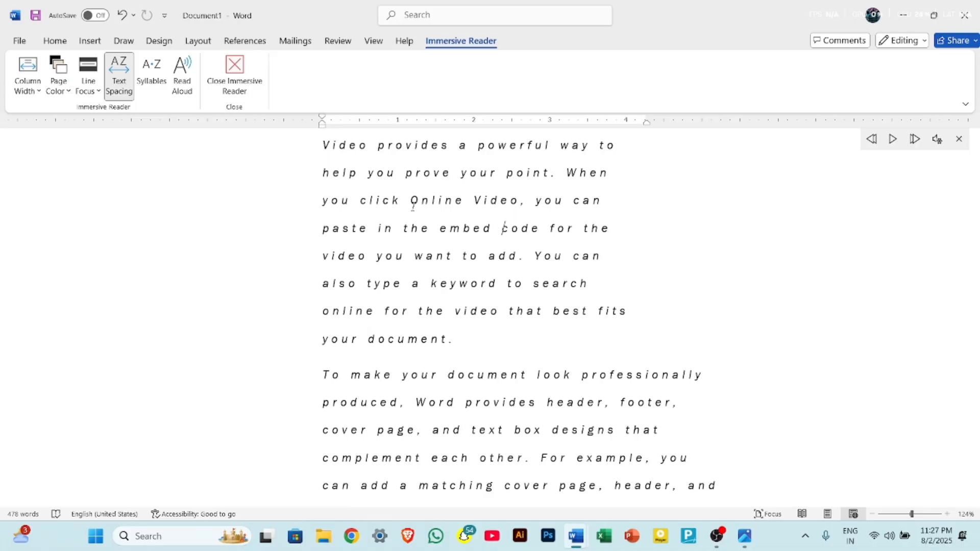
click(323, 376)
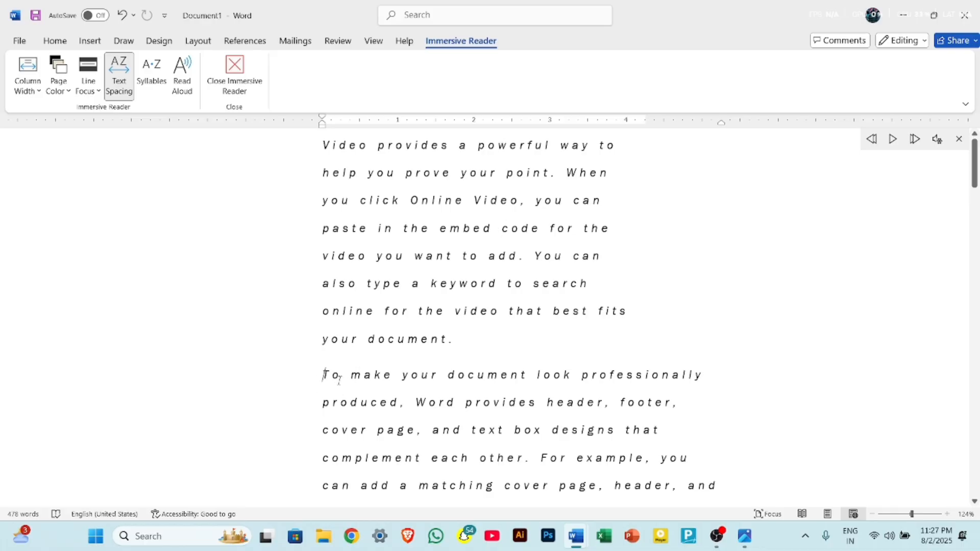
click(894, 143)
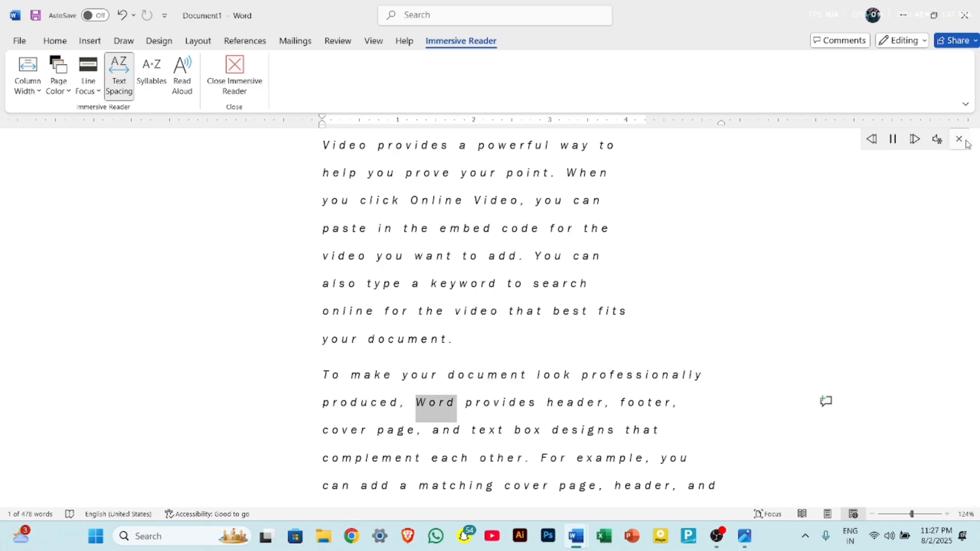
click(959, 140)
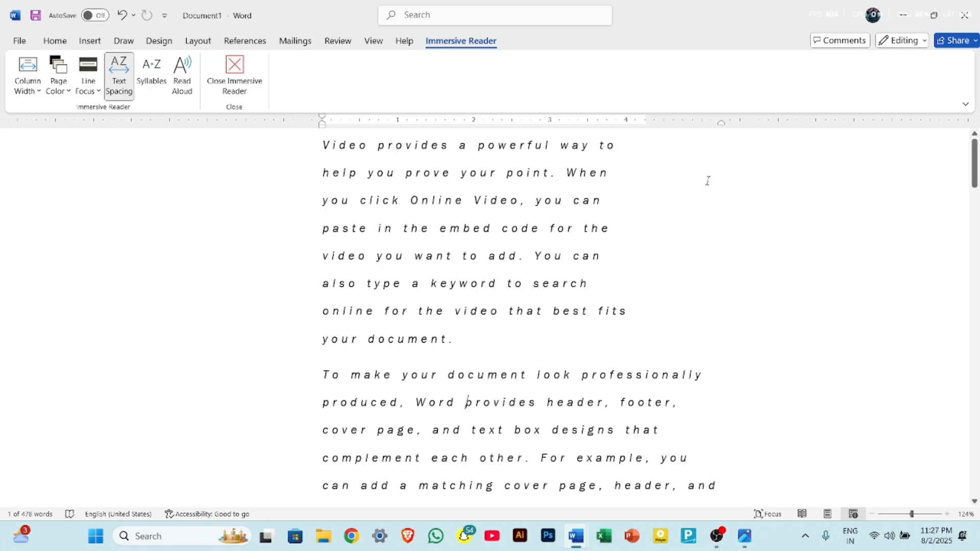
Step: Close Immersive Reader and go through both pages in Print Layout to examine the Vertical page movement
click(244, 80)
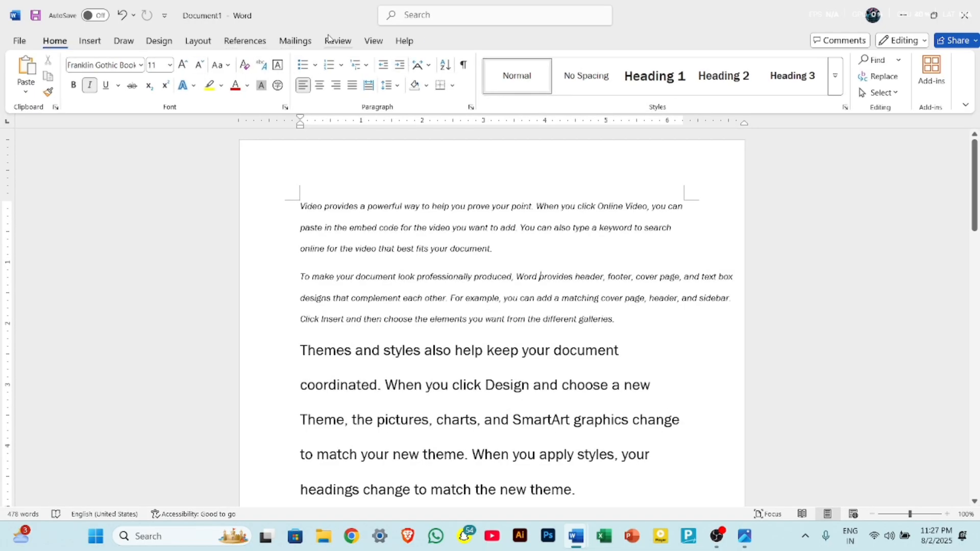
click(373, 42)
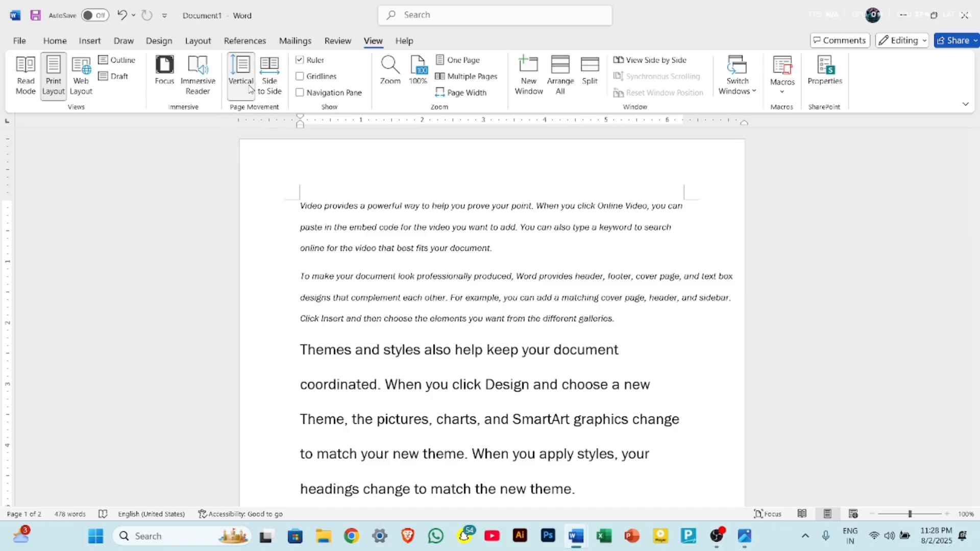
scroll(295, 187, down, 5)
scroll(333, 301, down, 20)
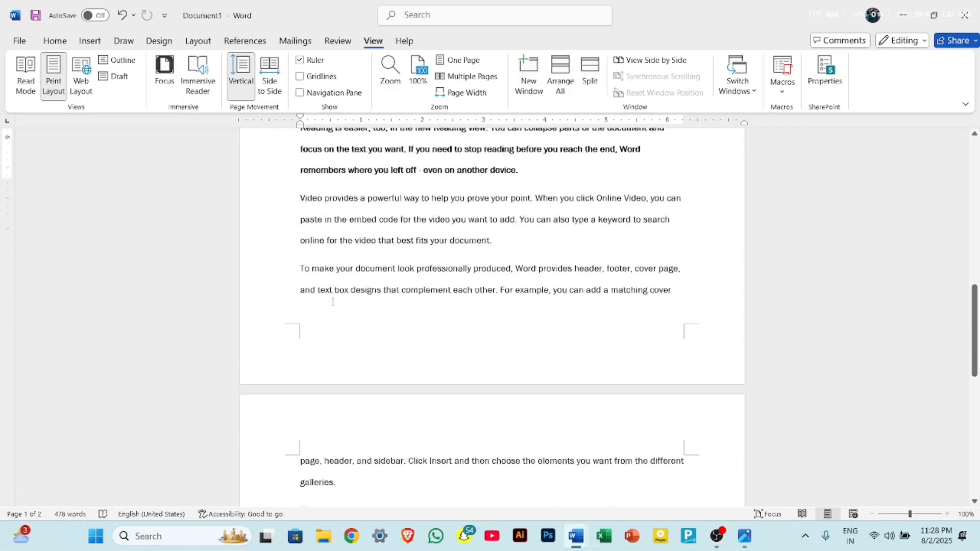
scroll(333, 301, up, 9)
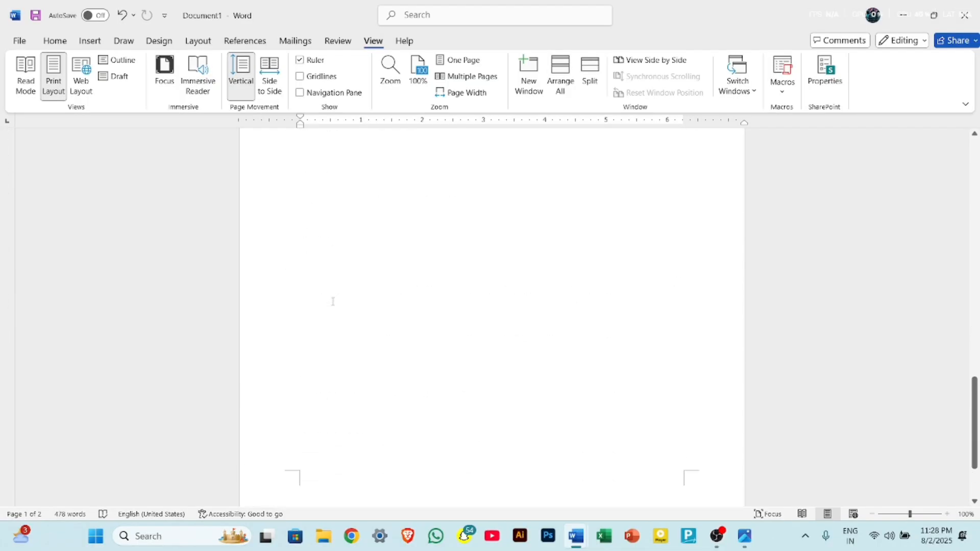
scroll(333, 301, down, 9)
scroll(332, 301, up, 20)
scroll(333, 301, up, 1)
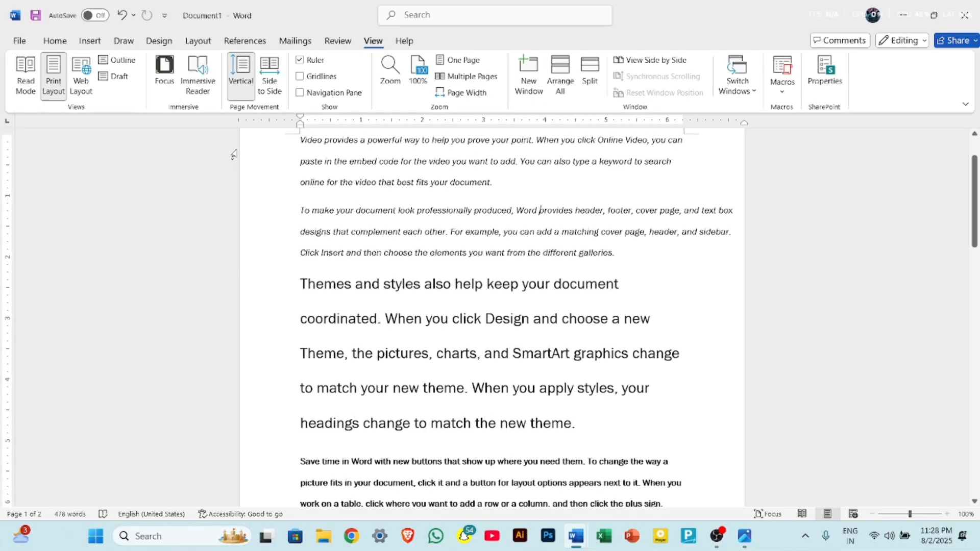
Step: Switch the page movement to Side to Side and generate =rand() sample text below the last paragraph, extending the document to 16 pages
click(271, 84)
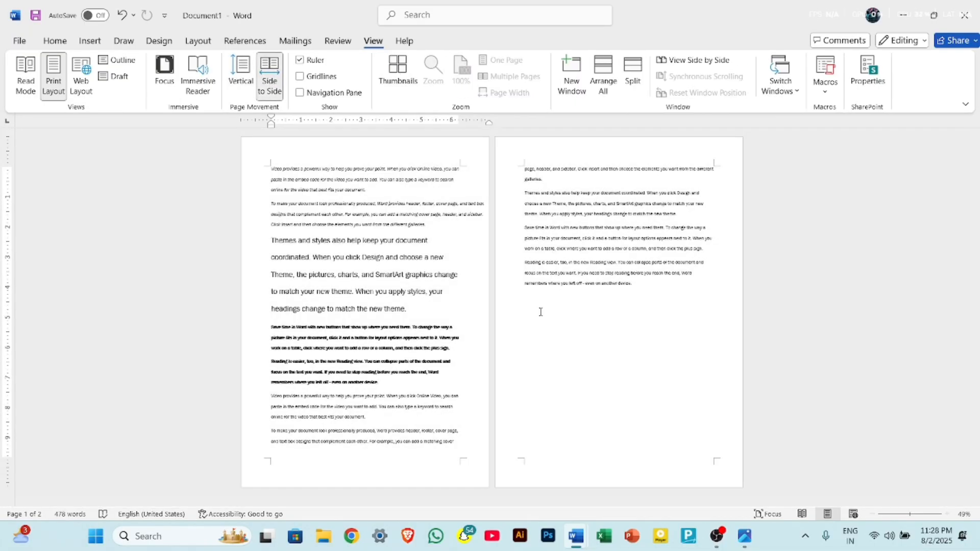
click(531, 301)
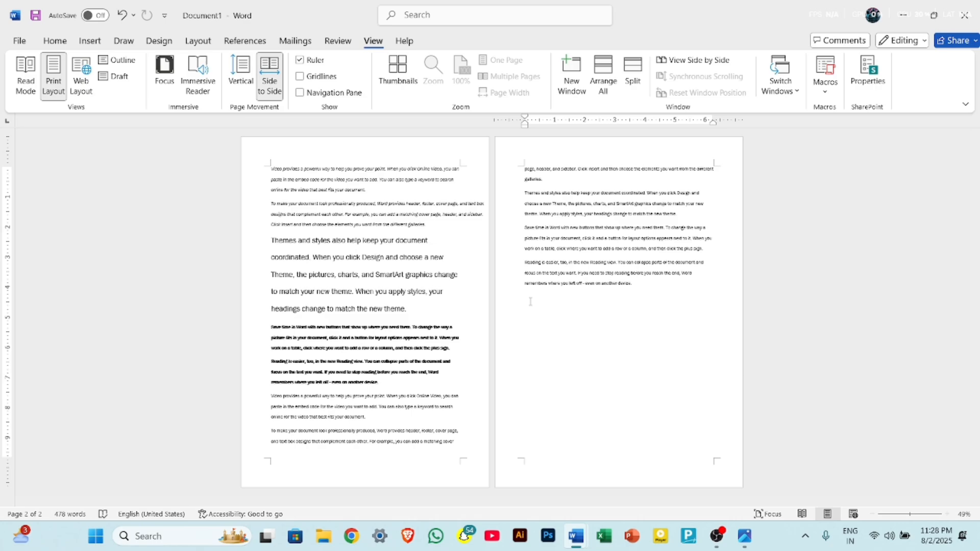
text(=rAND(20))
scroll(529, 301, up, 5)
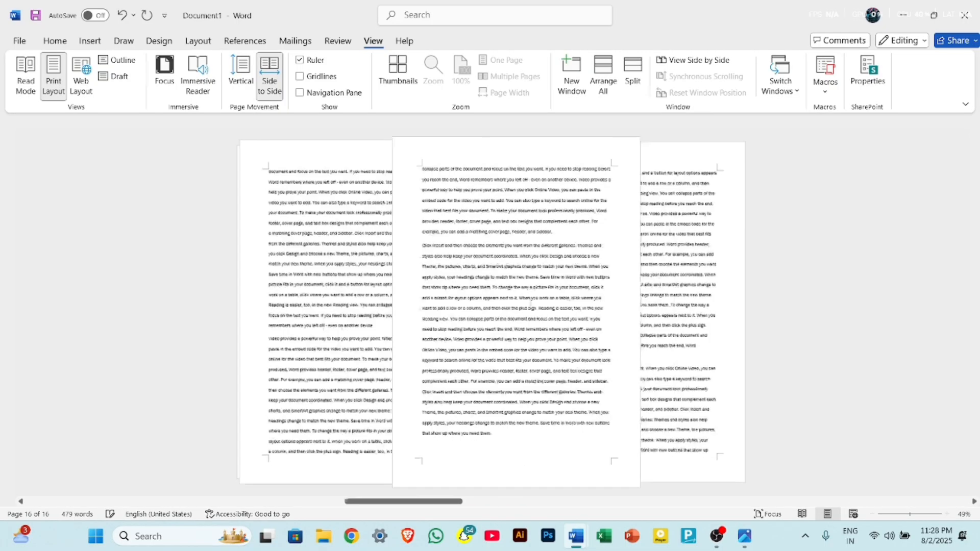
scroll(530, 302, down, 5)
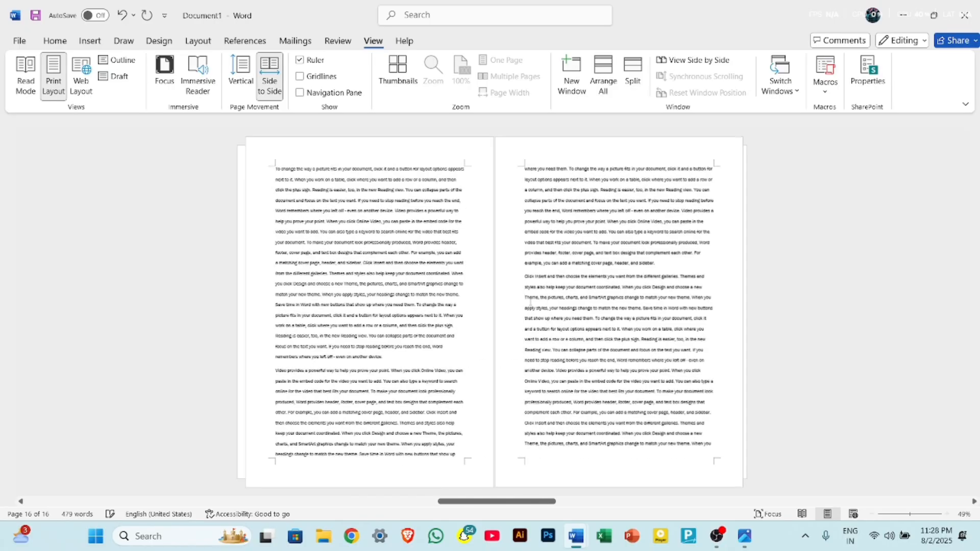
scroll(530, 302, up, 10)
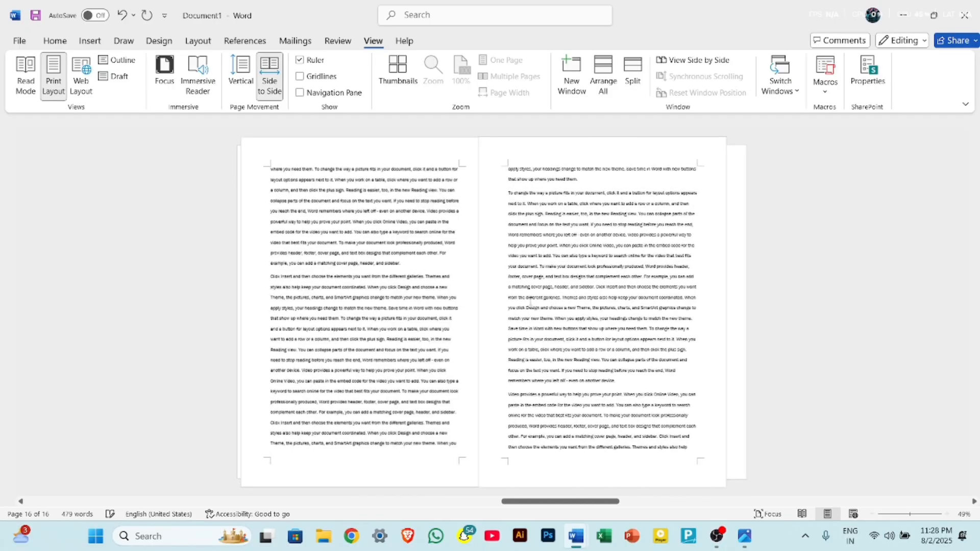
Step: Flip back and forth through the generated pages to examine the Side to Side page movement
scroll(530, 302, down, 1)
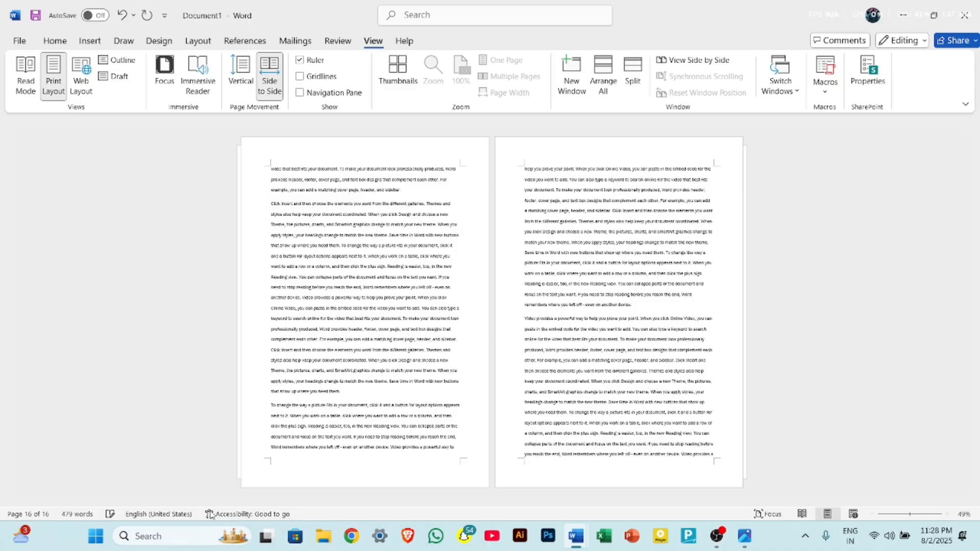
mouse_move(214, 499)
scroll(565, 368, up, 3)
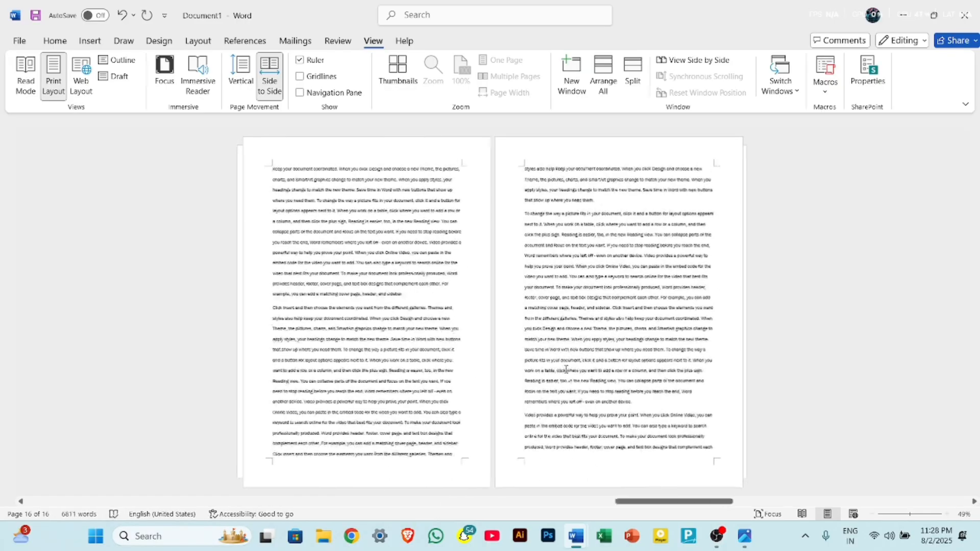
scroll(566, 368, down, 5)
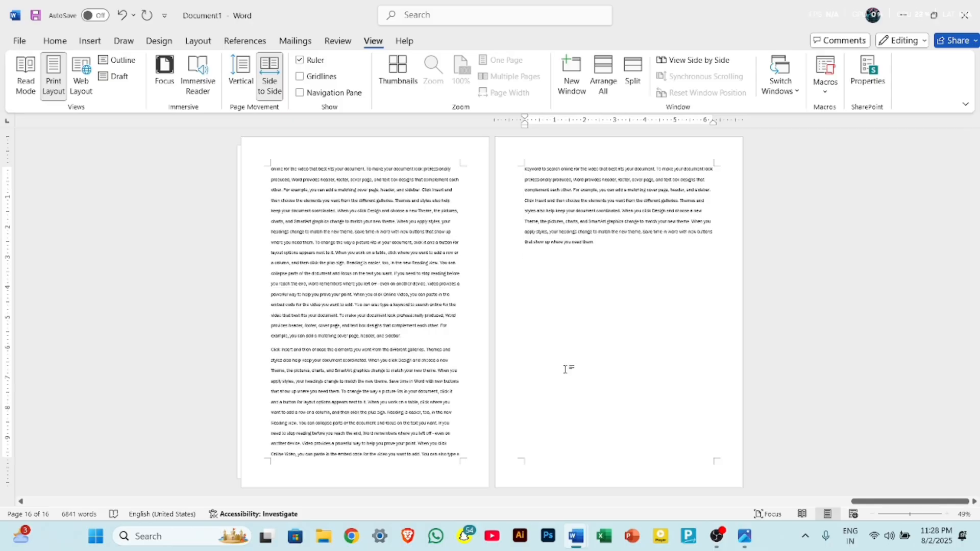
Step: Switch the page movement back to Vertical and return from the last page to the start of the document
click(240, 73)
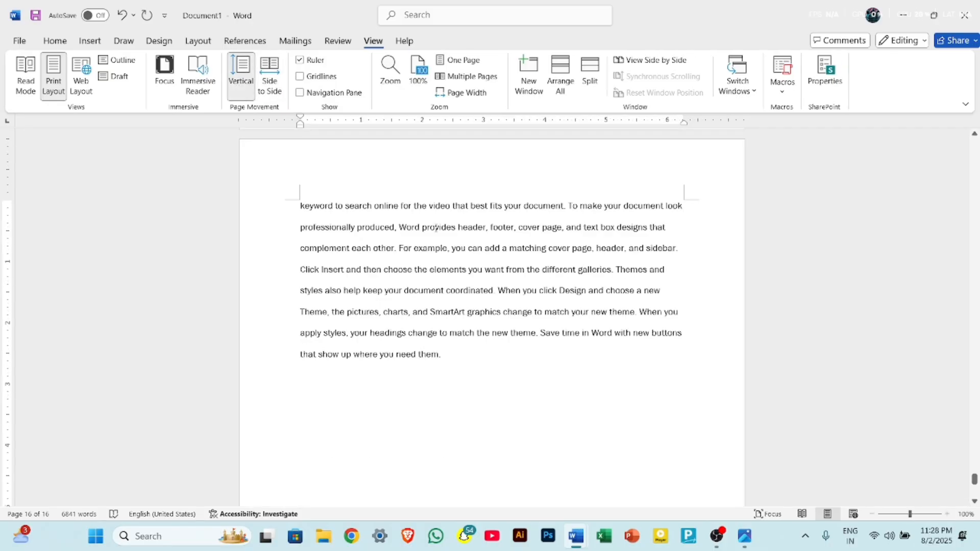
scroll(486, 261, up, 5)
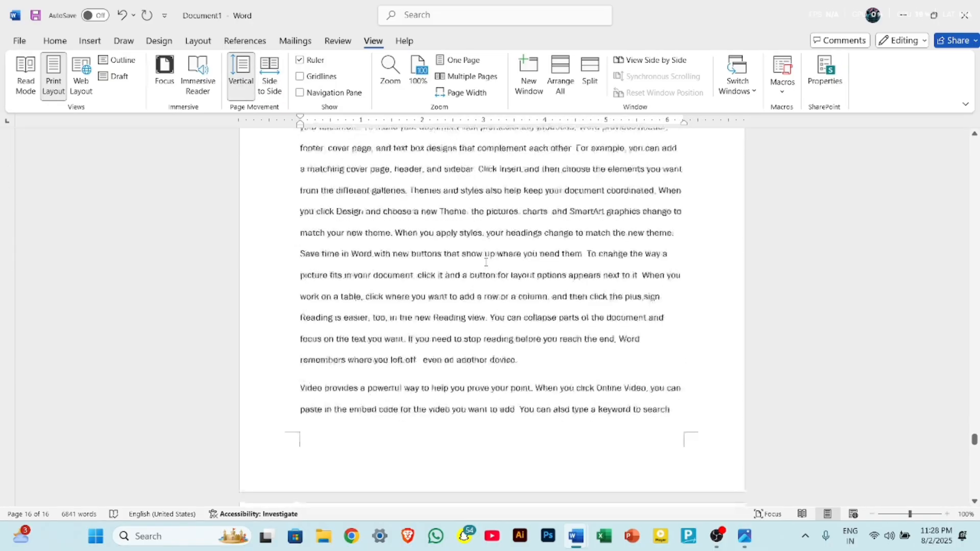
scroll(896, 379, up, 3)
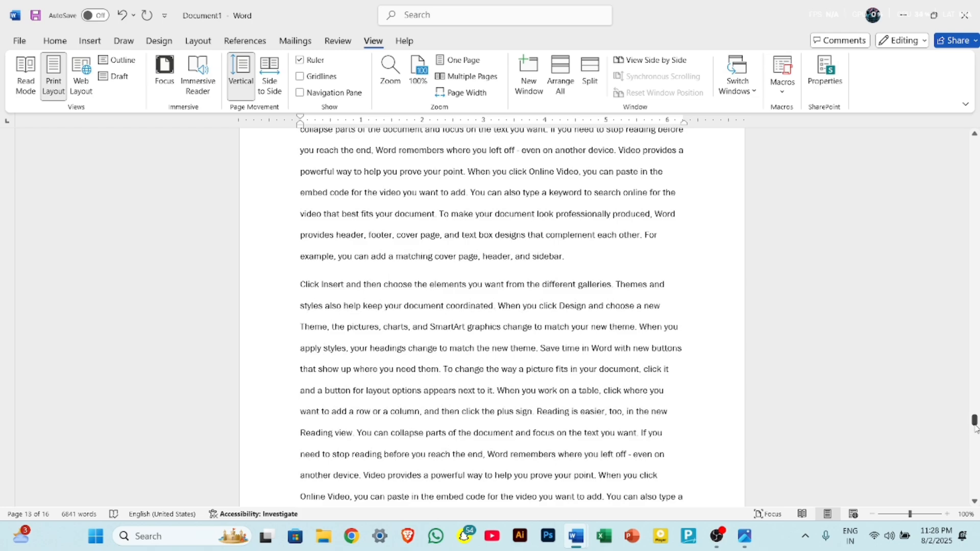
drag(974, 422, 974, 141)
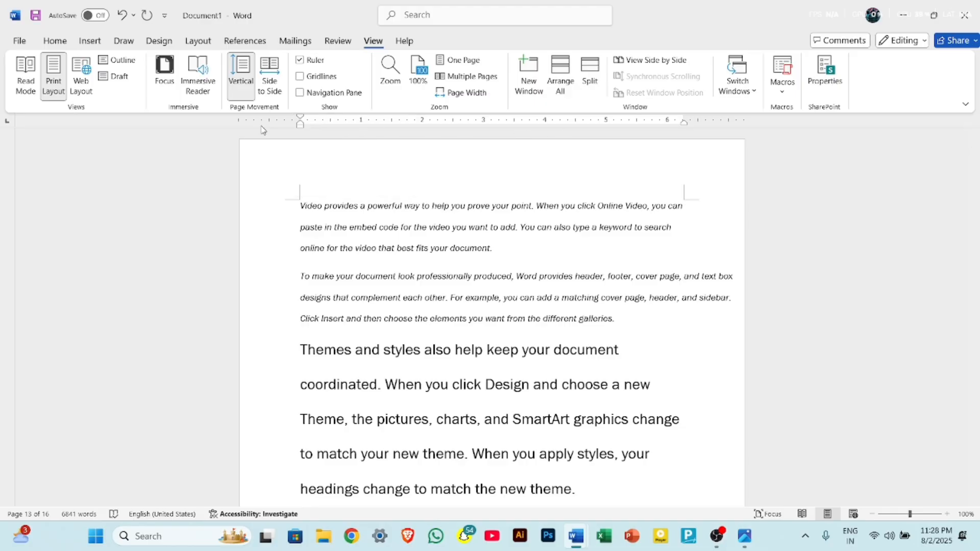
Step: Hide the ruler and show it again, and display the gridlines on the page
click(311, 60)
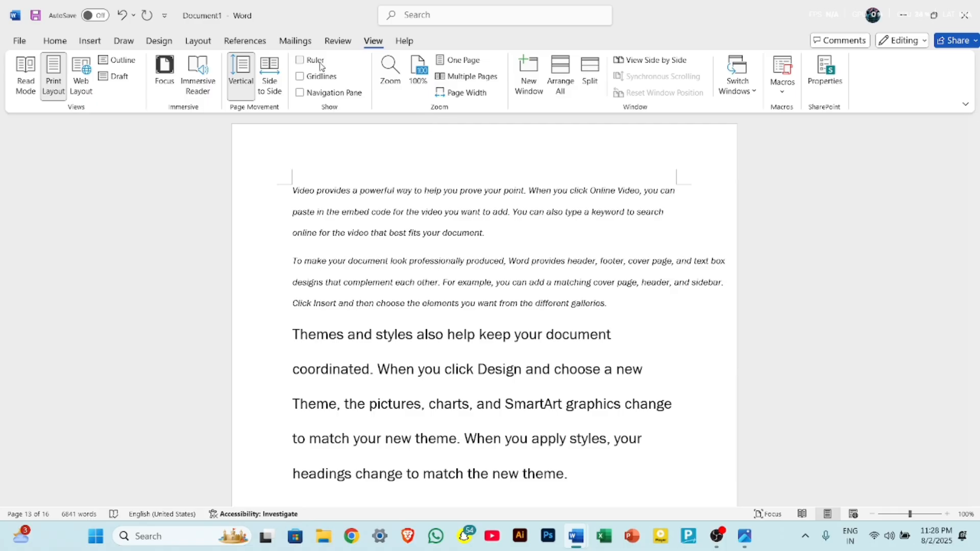
click(300, 61)
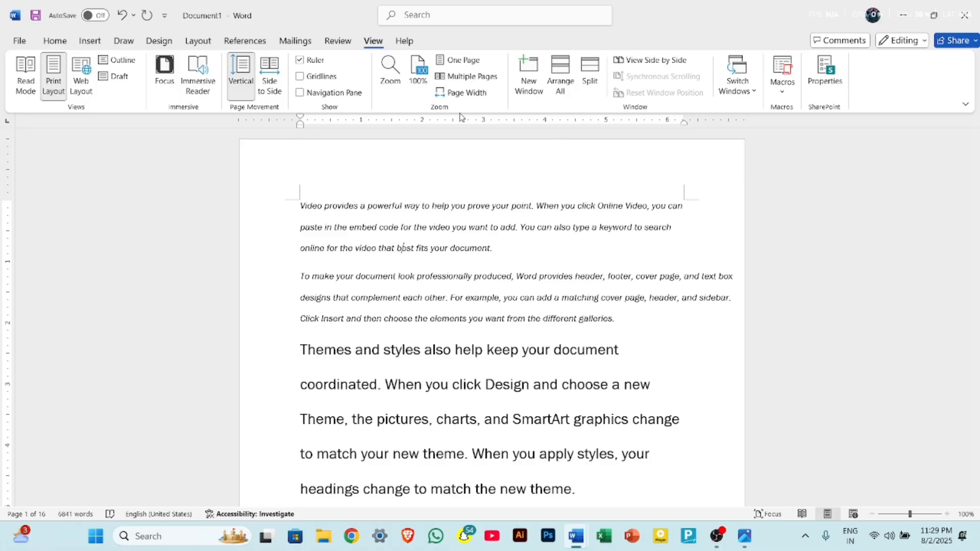
click(329, 78)
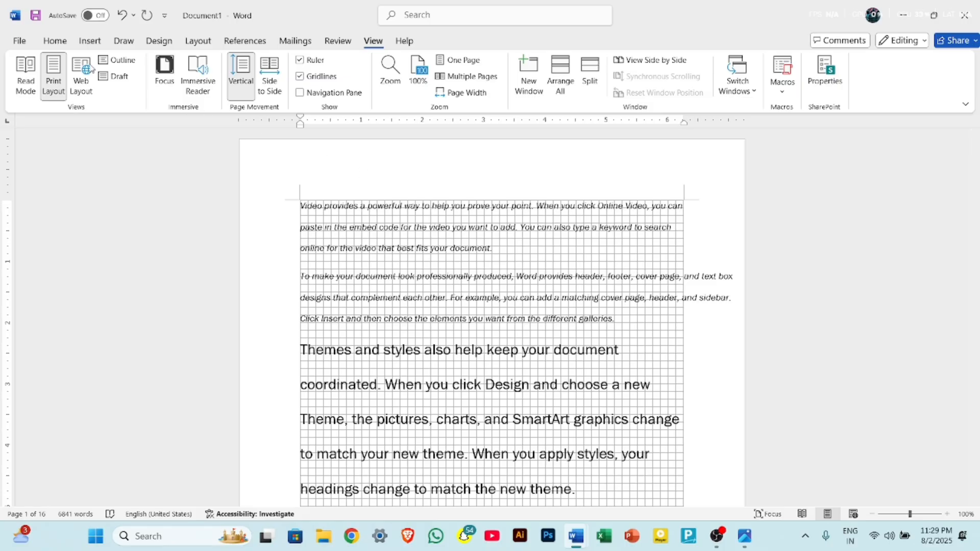
Step: Draw a rectangle about 1.5" wide and 0.63" high on the gridlines, over the end of the first two paragraphs
click(90, 41)
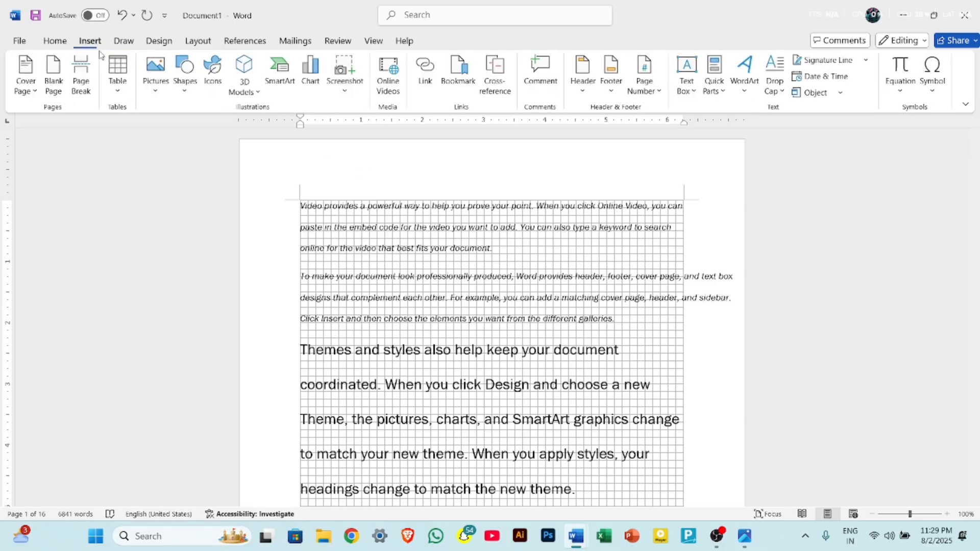
click(185, 95)
click(242, 129)
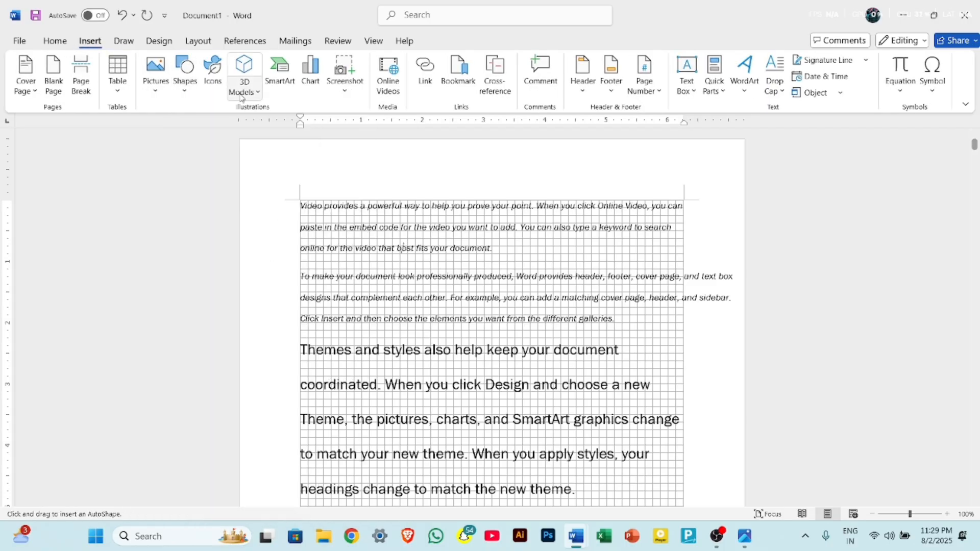
scroll(347, 77, down, 7)
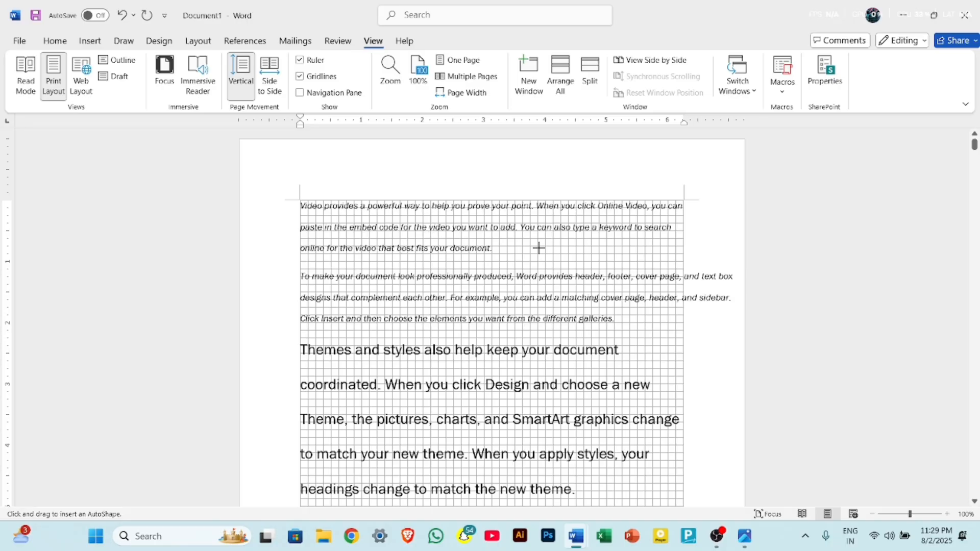
mouse_move(538, 248)
mouse_down()
mouse_move(592, 271)
mouse_move(590, 290)
mouse_move(568, 291)
mouse_move(612, 290)
mouse_move(586, 268)
mouse_move(568, 268)
mouse_move(568, 285)
mouse_move(631, 285)
mouse_up()
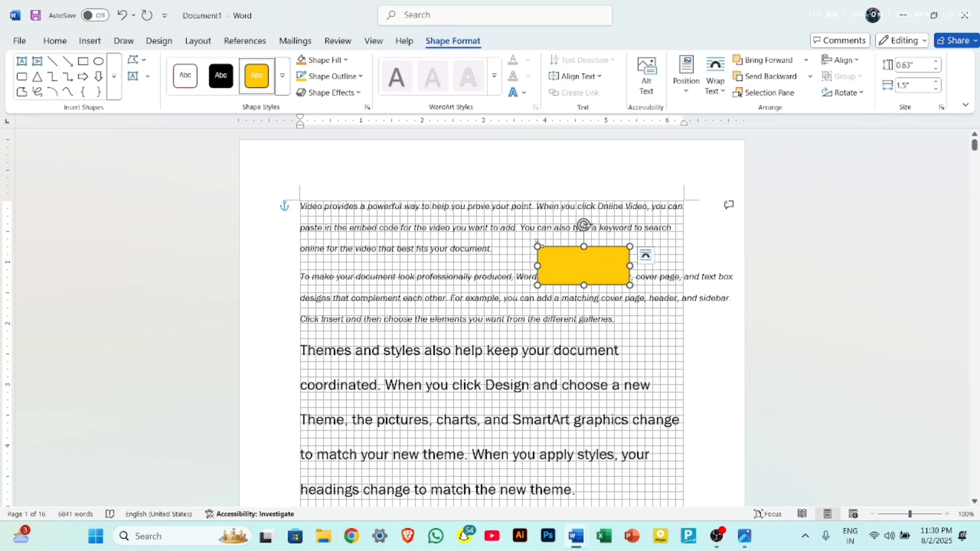
Step: Undo the drawn rectangle and hide the gridlines
key(ctrl+z)
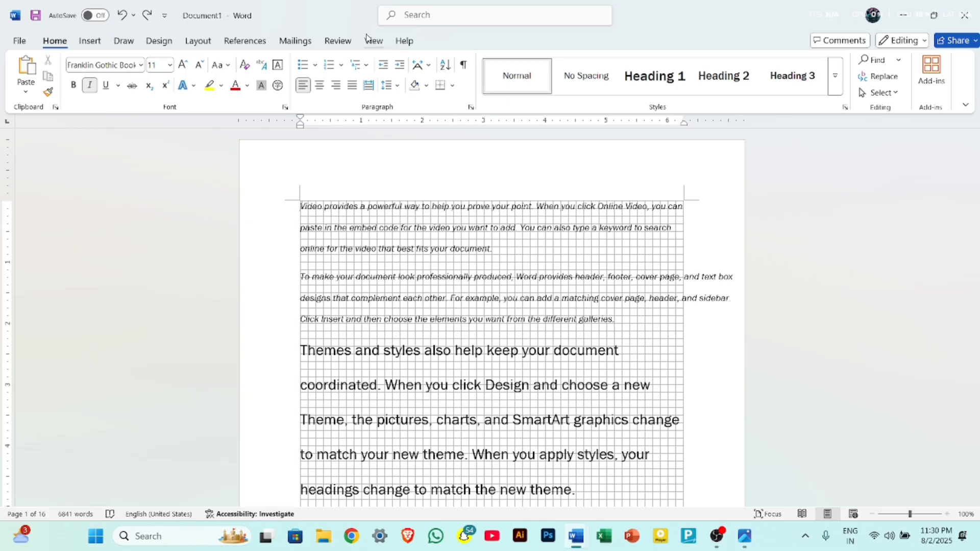
click(372, 40)
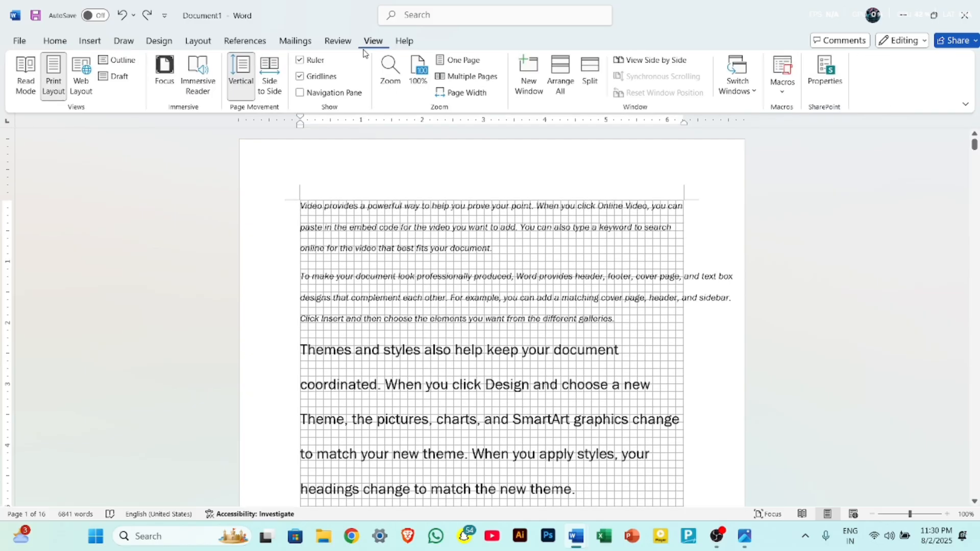
click(300, 76)
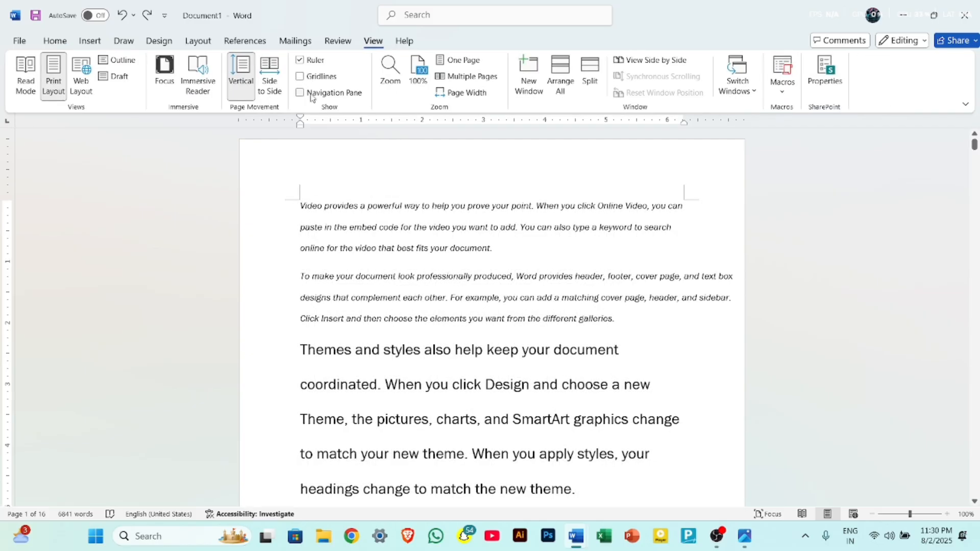
Step: Show the Navigation Pane and split the opening word "Video" onto its own line above the first paragraph
click(310, 94)
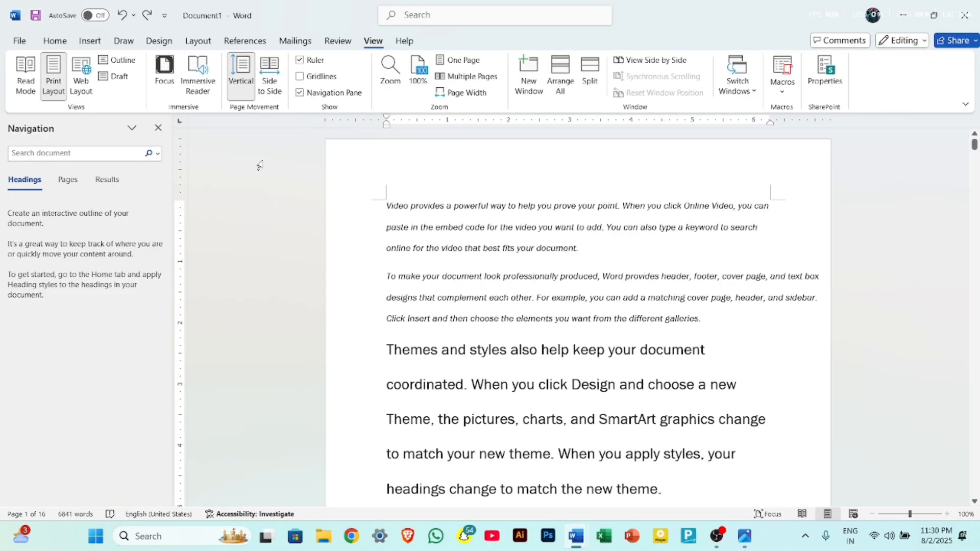
click(409, 205)
key(Return)
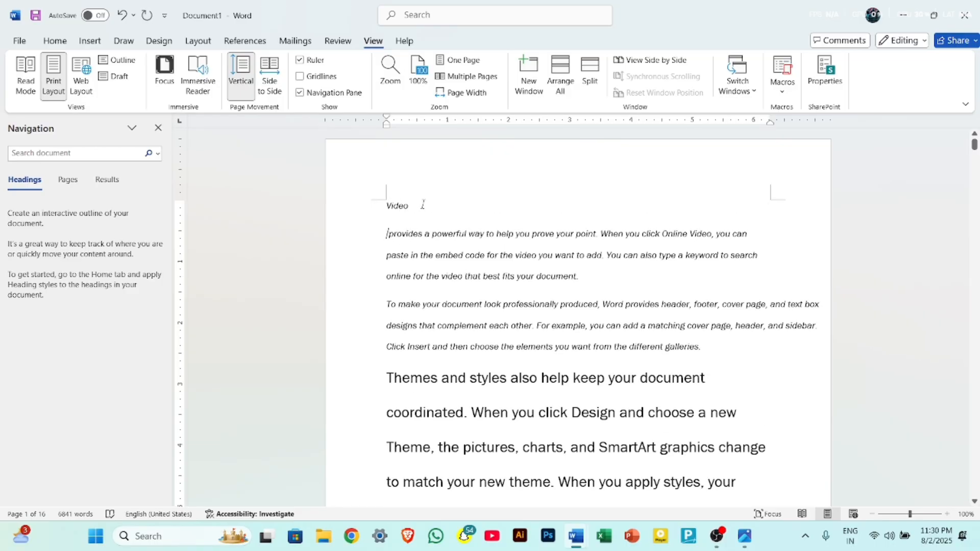
Step: Apply the Heading 1 style to the "Video" line and center it
double_click(393, 205)
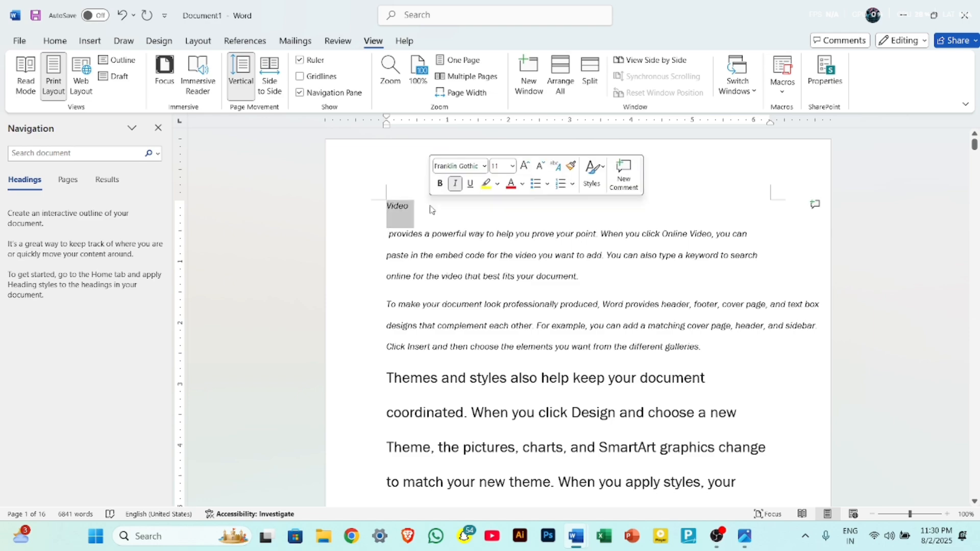
click(60, 42)
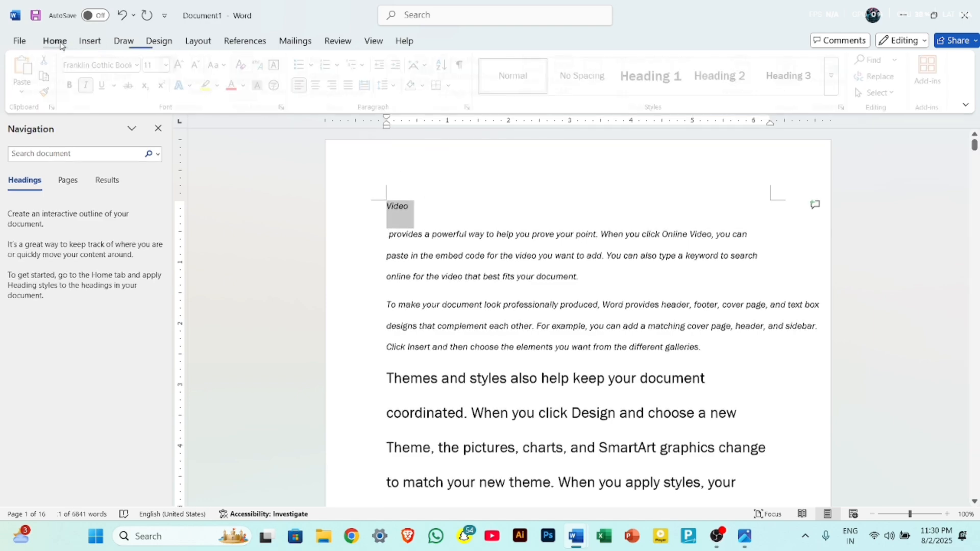
click(654, 75)
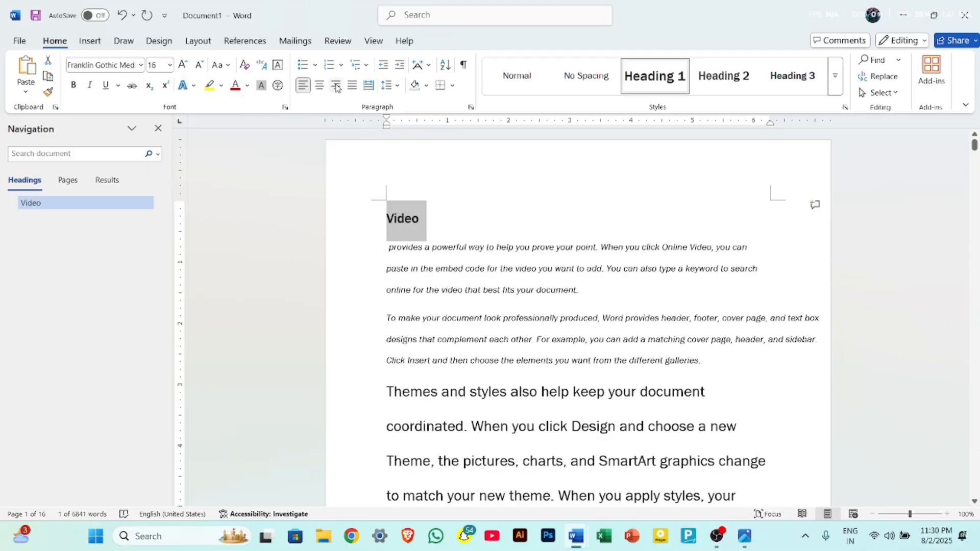
click(319, 86)
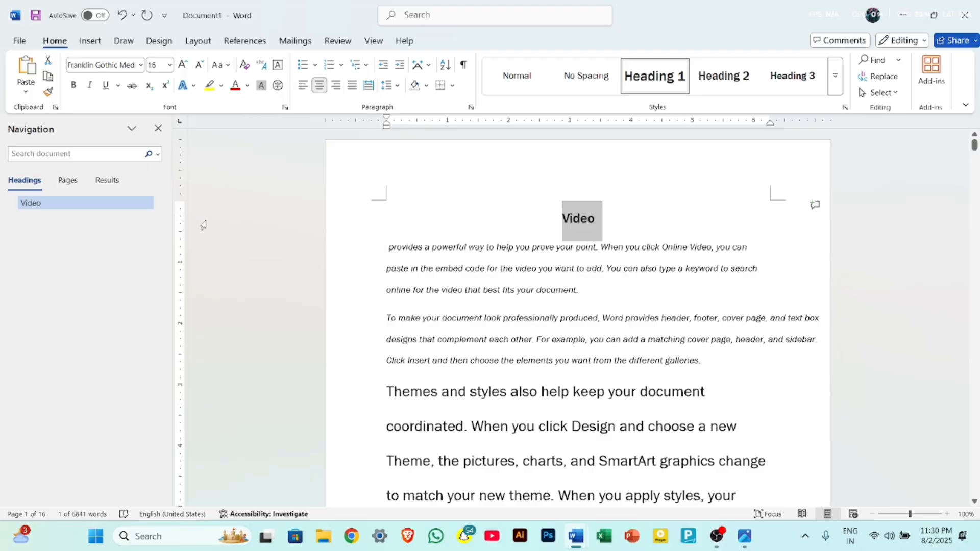
Step: On page 4, start a new paragraph after "help you prove your point." and split "When" onto its own line
scroll(501, 215, down, 10)
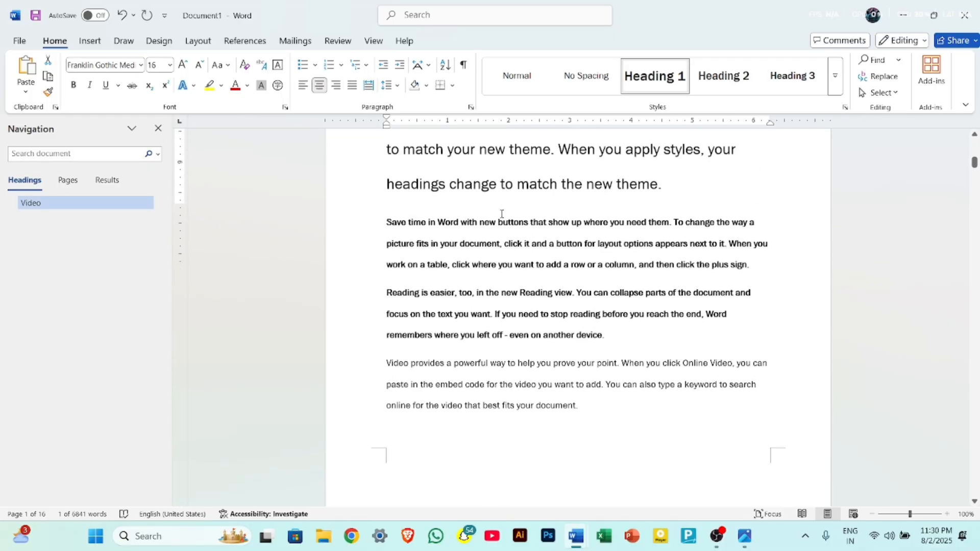
scroll(500, 215, down, 20)
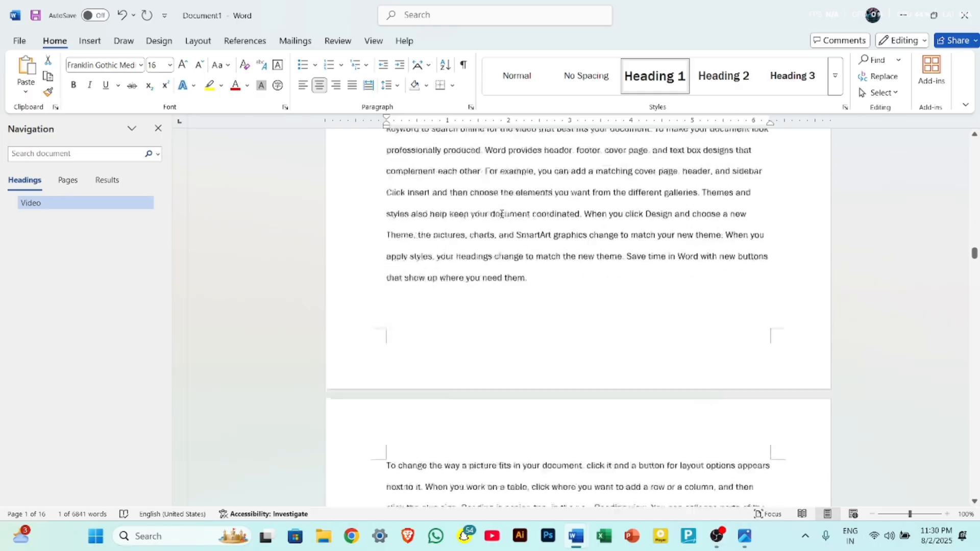
click(491, 250)
key(Return)
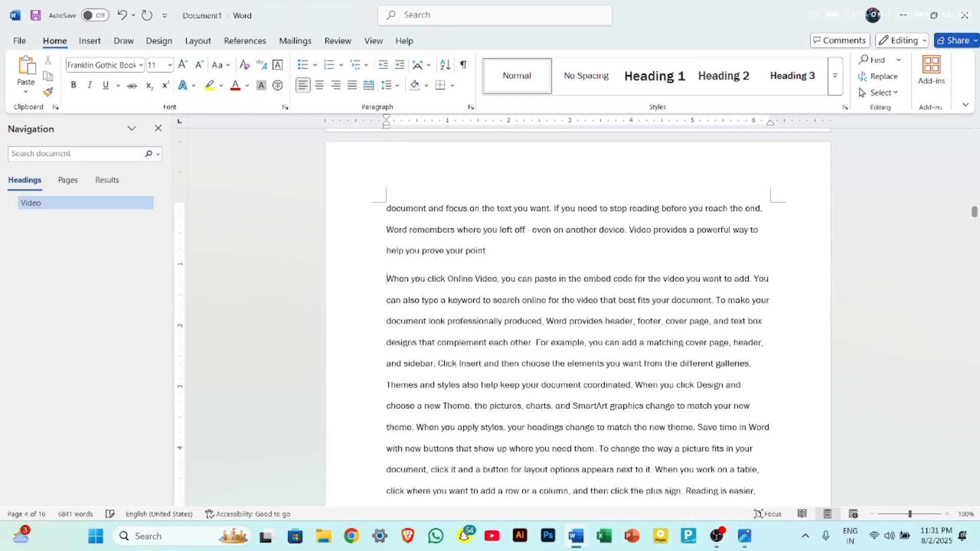
click(409, 279)
key(Return)
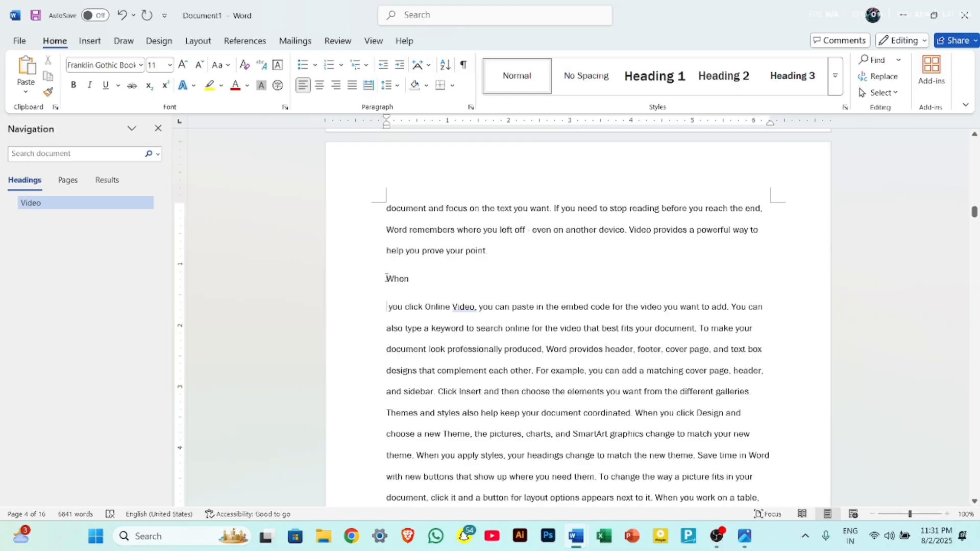
Step: Apply the Heading 1 style to the "When" line on page 4 and center it
drag(386, 278, 415, 279)
double_click(425, 280)
double_click(422, 280)
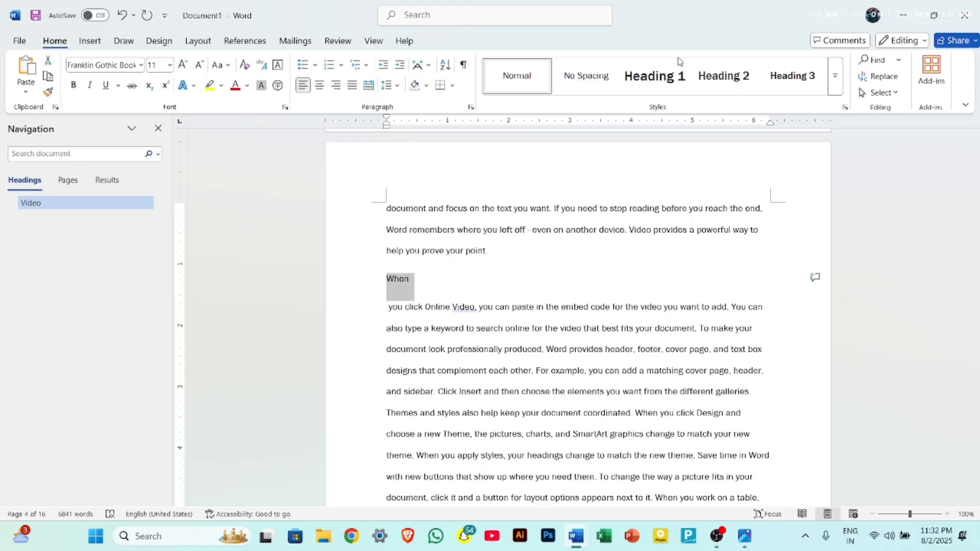
click(658, 75)
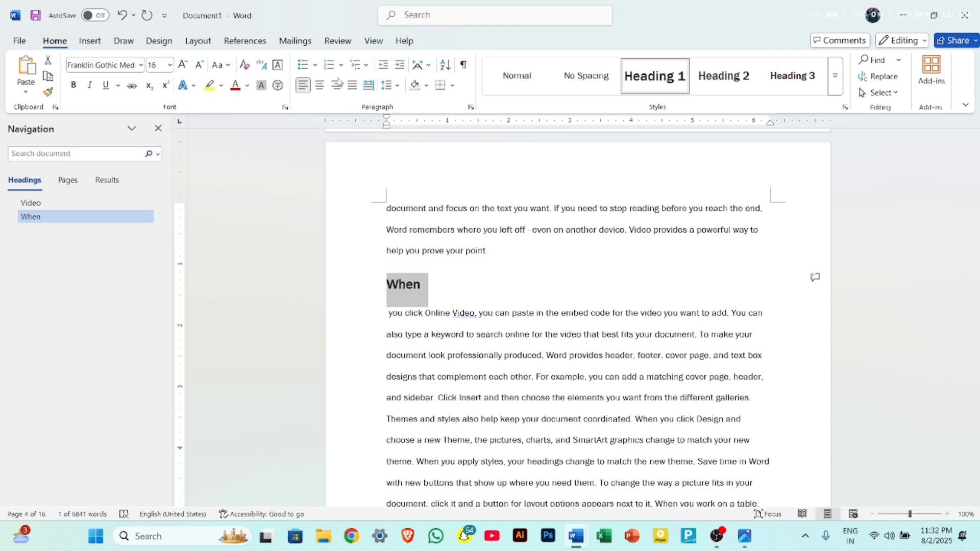
click(320, 84)
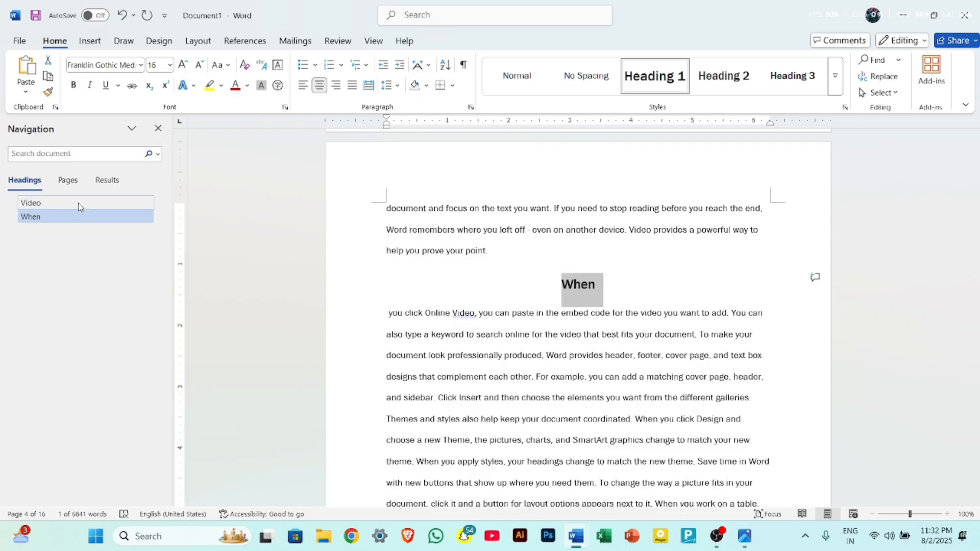
Step: Jump to the "Video" and "When" headings from the document outline, and look through the page thumbnails up to page 16
click(104, 202)
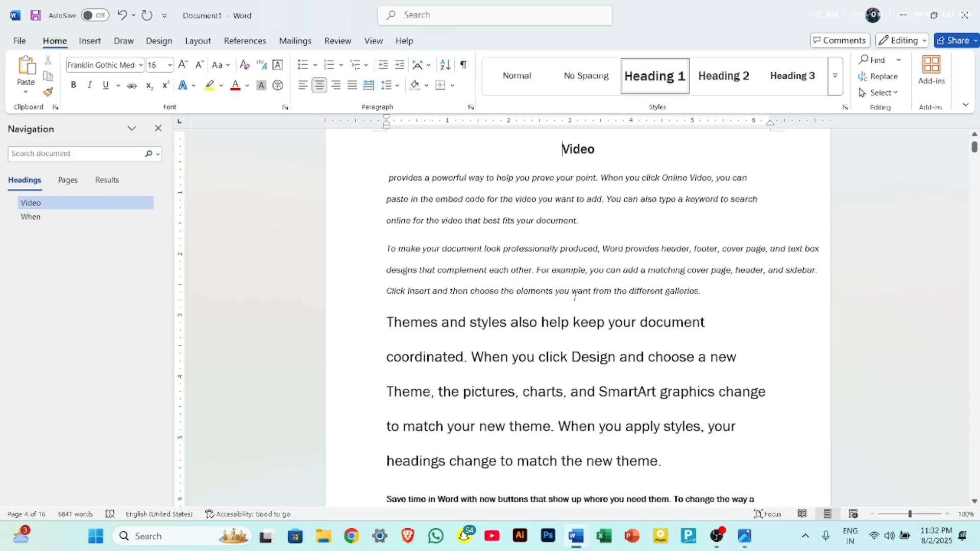
click(91, 218)
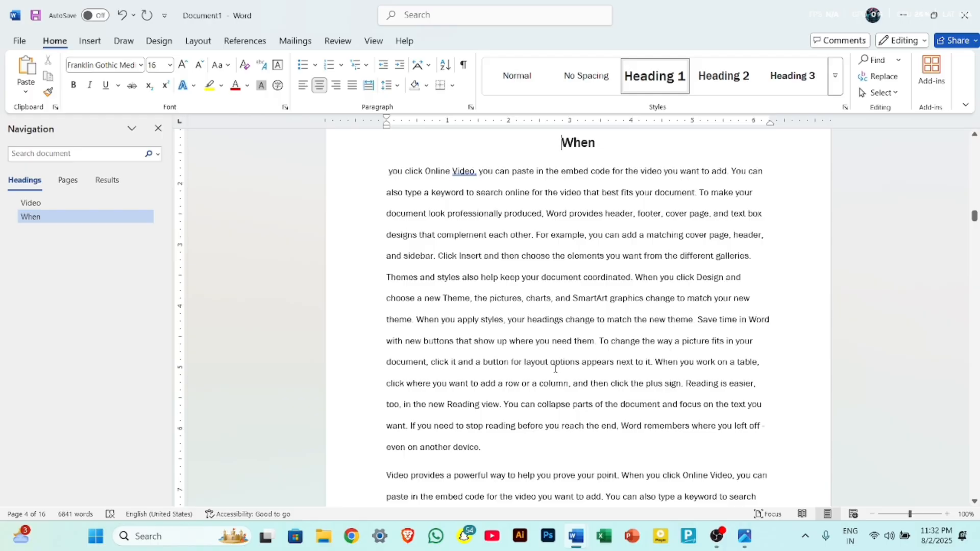
click(68, 180)
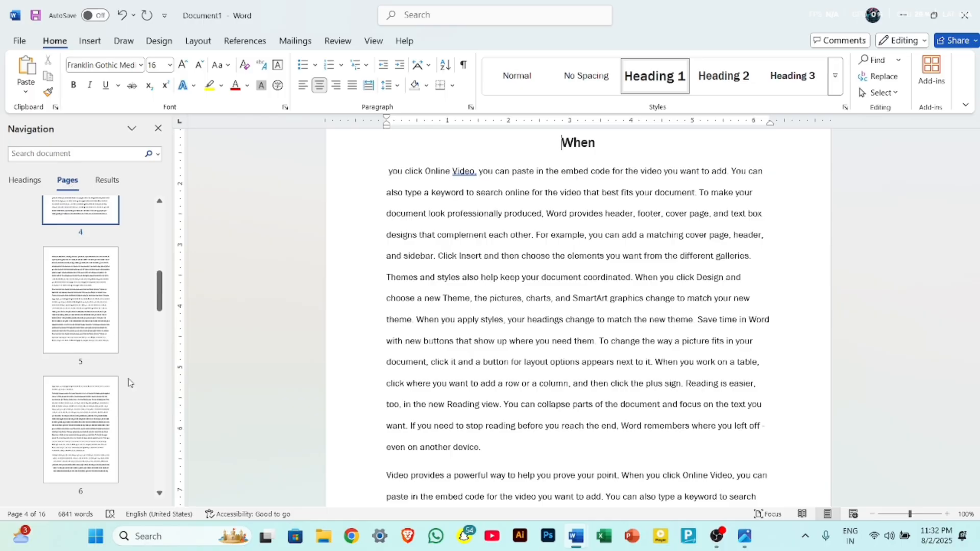
scroll(129, 382, down, 10)
scroll(129, 383, down, 2)
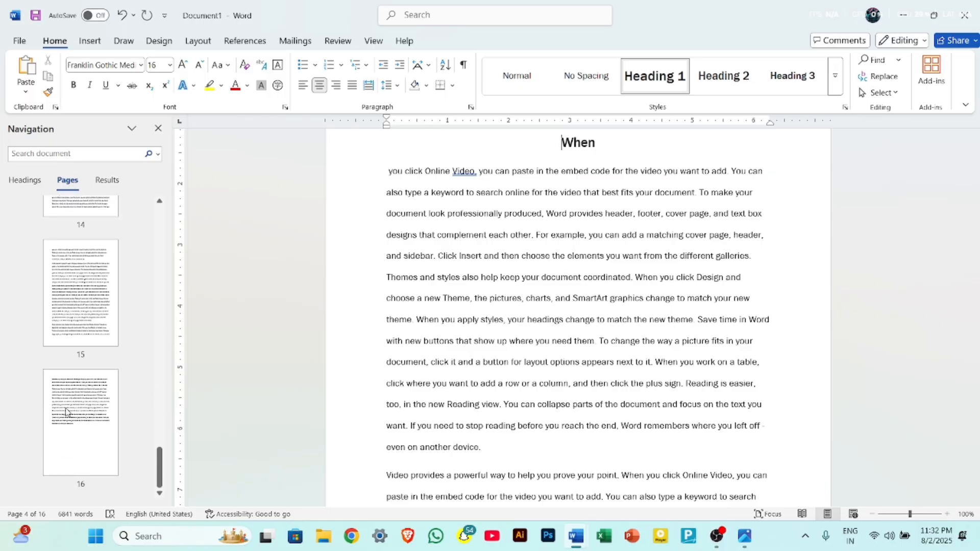
scroll(62, 447, up, 15)
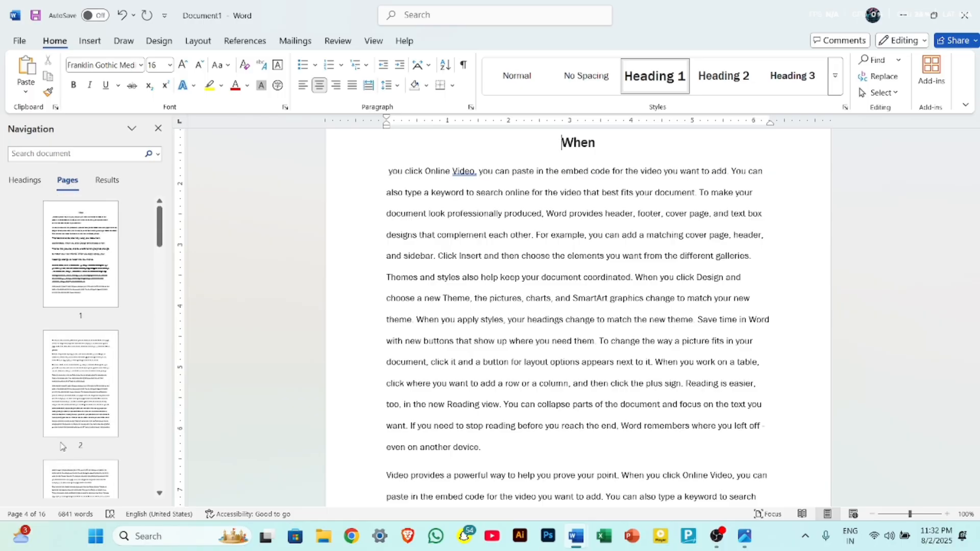
Step: Jump to pages 1, 2 and 3 of the document using their page thumbnails
click(98, 262)
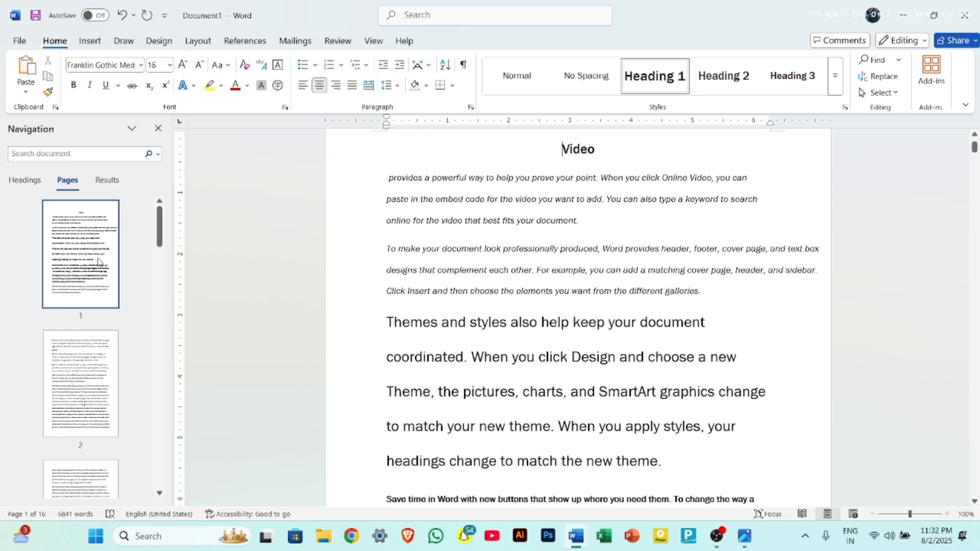
click(89, 394)
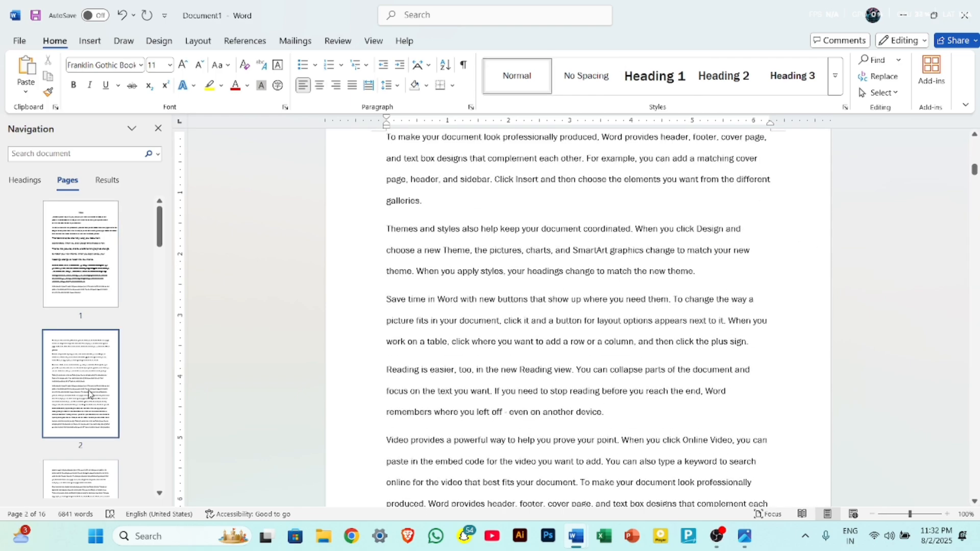
click(96, 475)
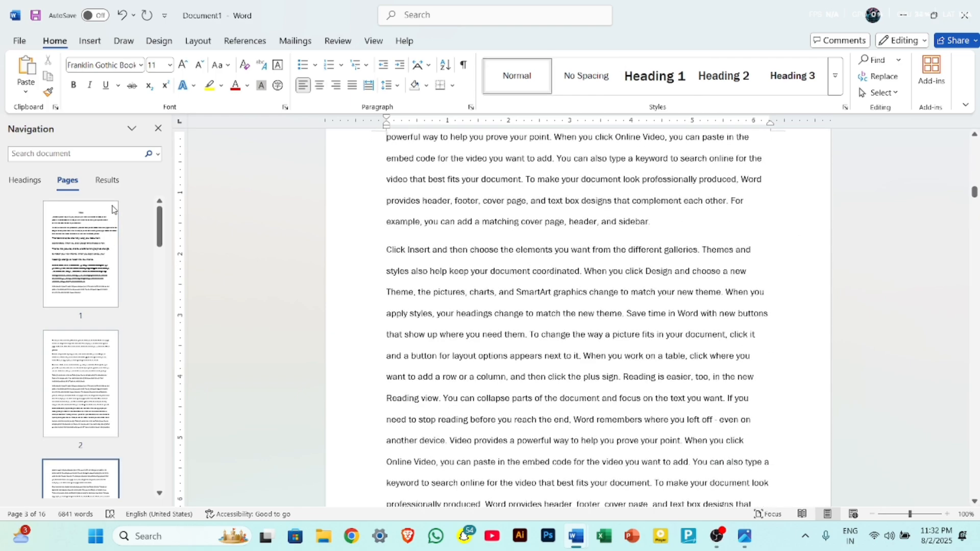
Step: Search the document for "THEMES", browse the list of matches, and close the Navigation Pane
click(107, 182)
click(77, 154)
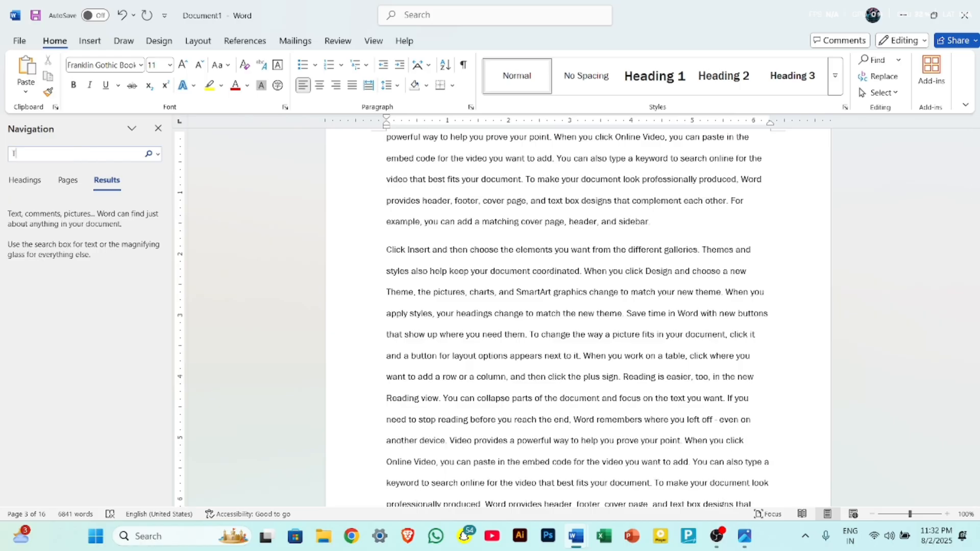
text(THE)
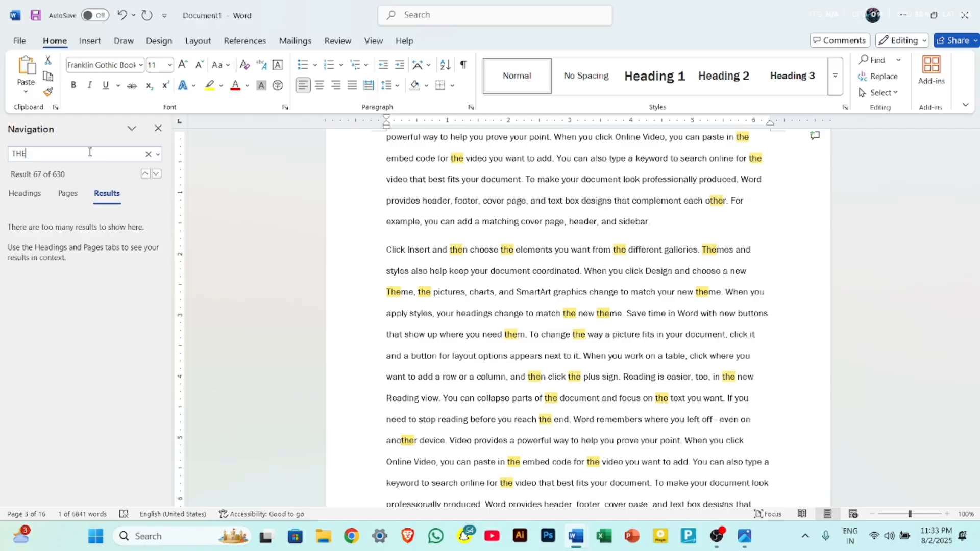
text(MES)
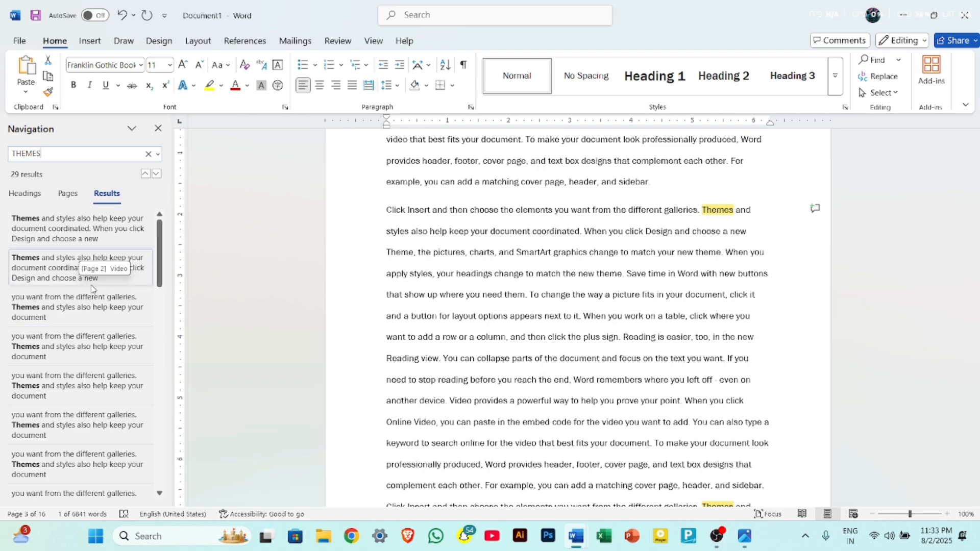
scroll(92, 337, down, 3)
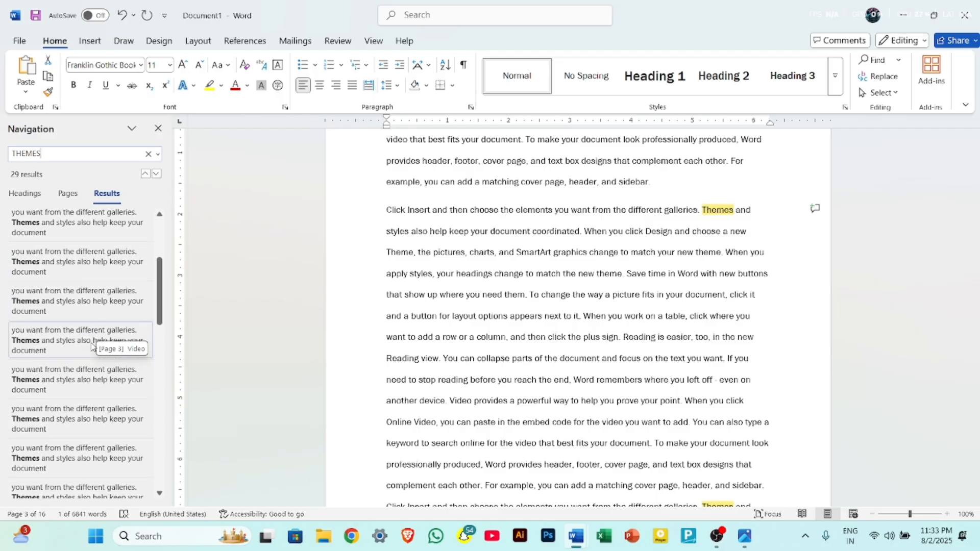
scroll(93, 346, up, 5)
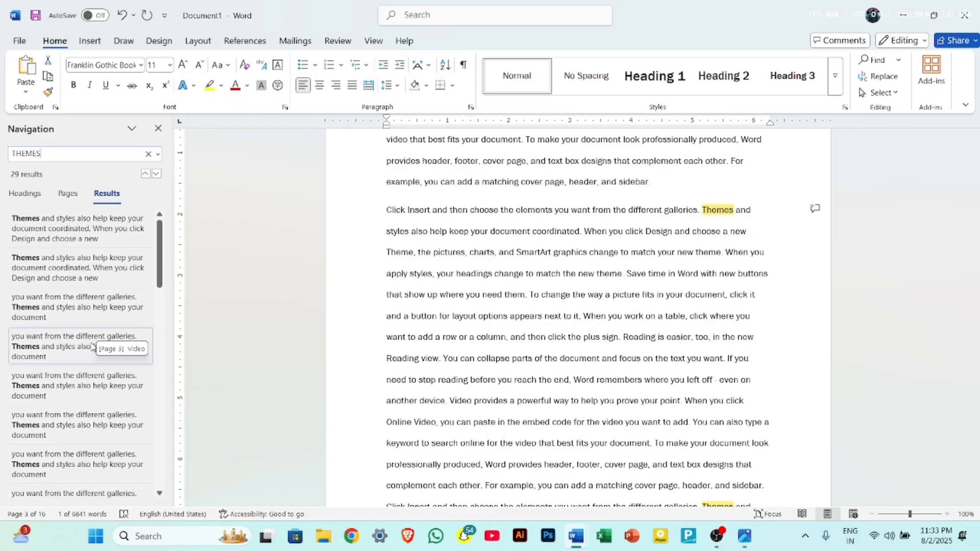
click(157, 128)
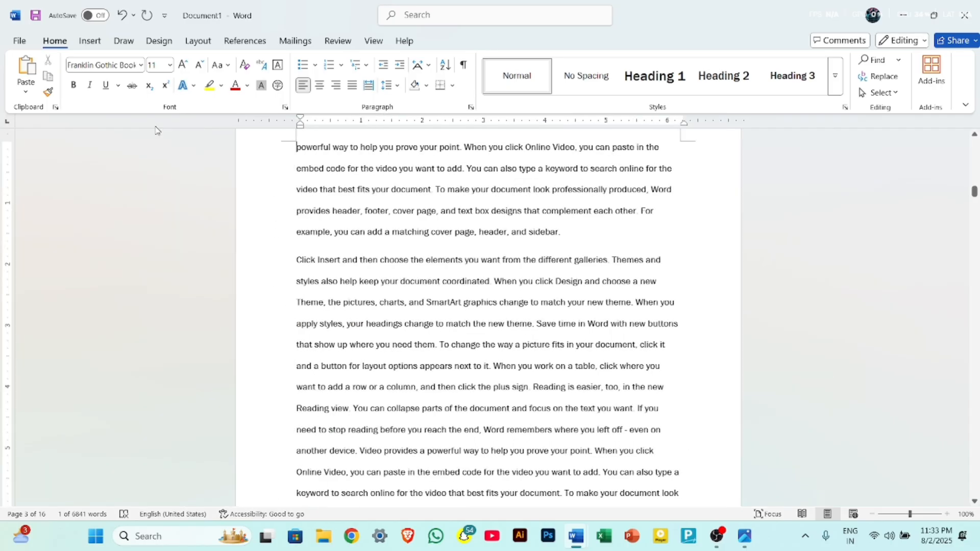
Step: Set the document zoom to the 200% preset
click(373, 41)
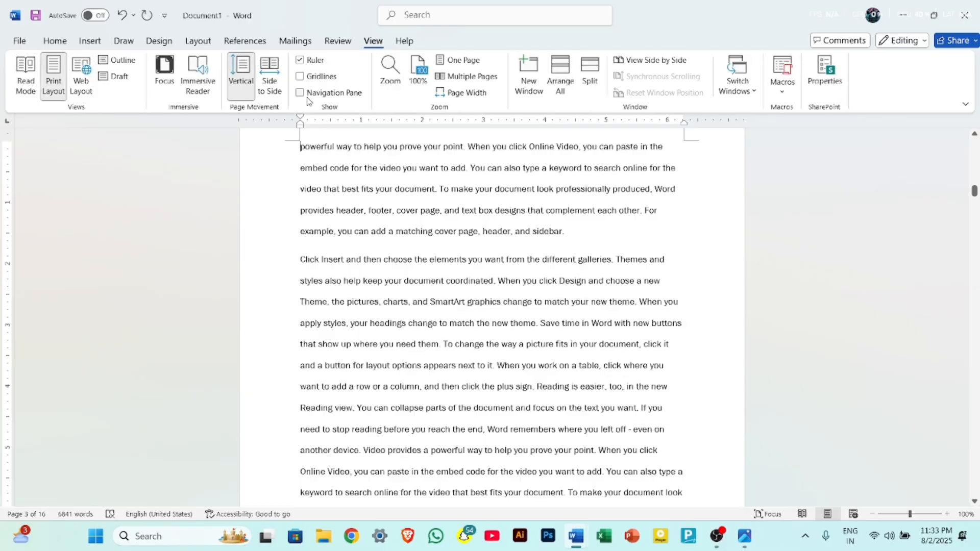
click(390, 75)
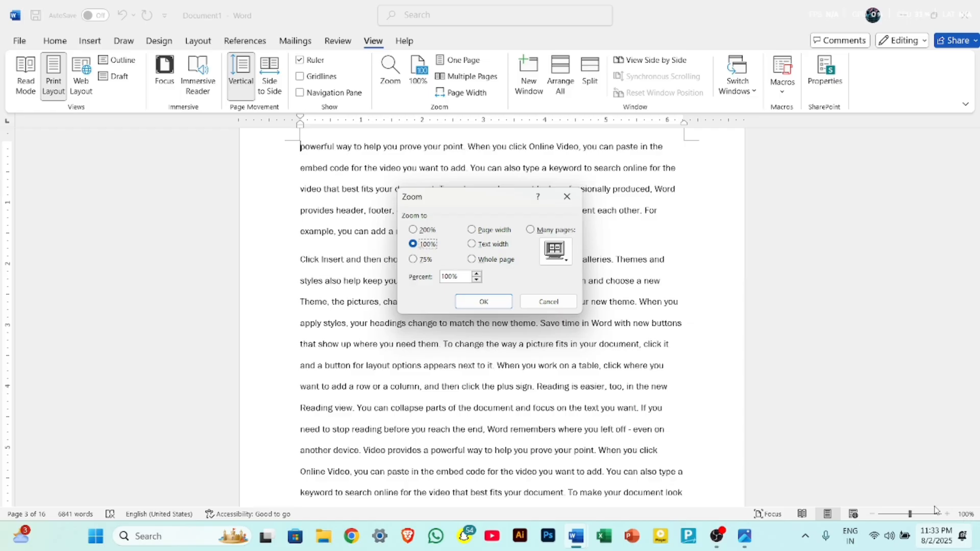
click(426, 230)
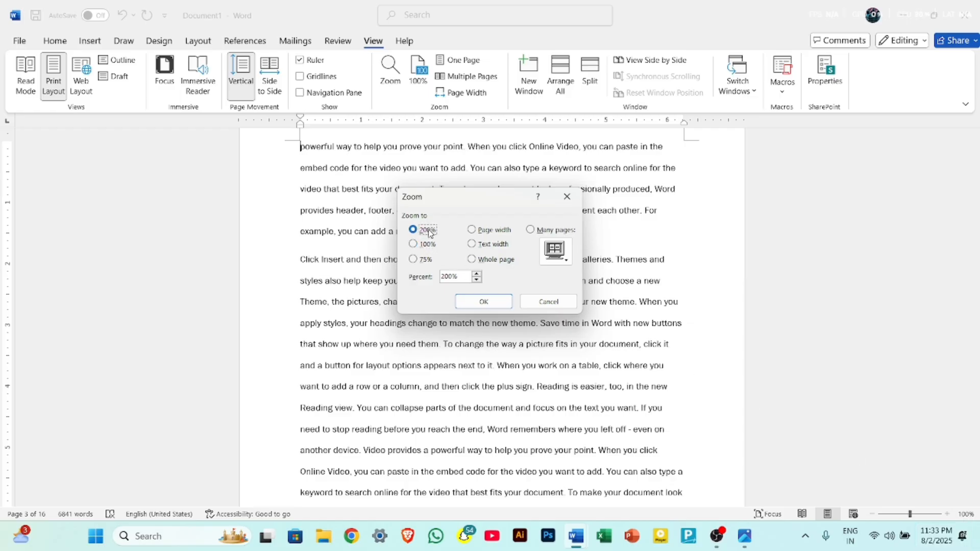
click(481, 304)
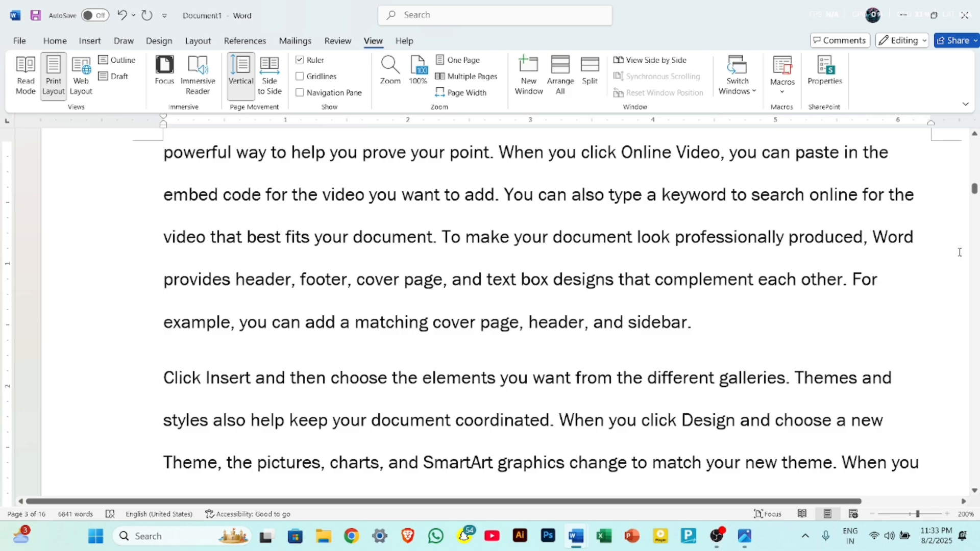
Step: Set the document zoom to the 75% preset
click(389, 71)
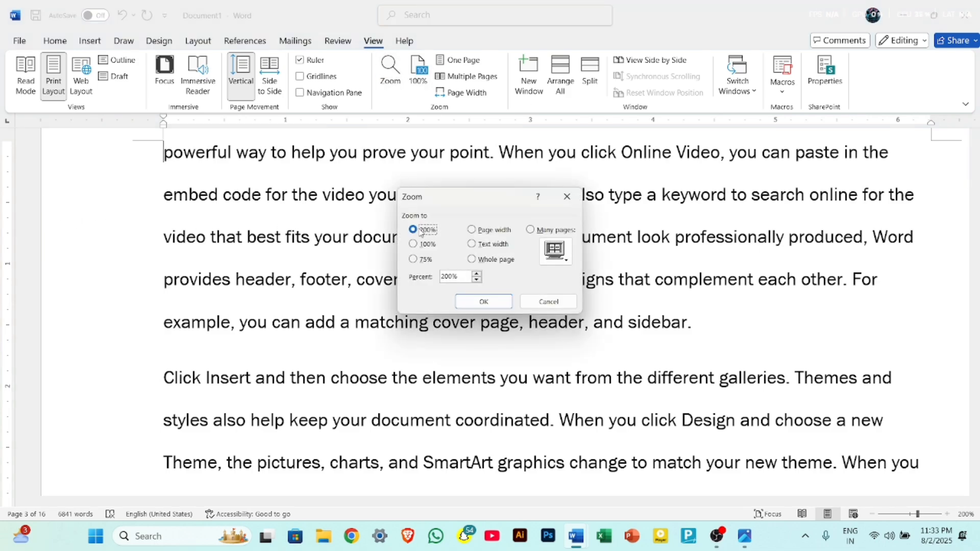
click(424, 259)
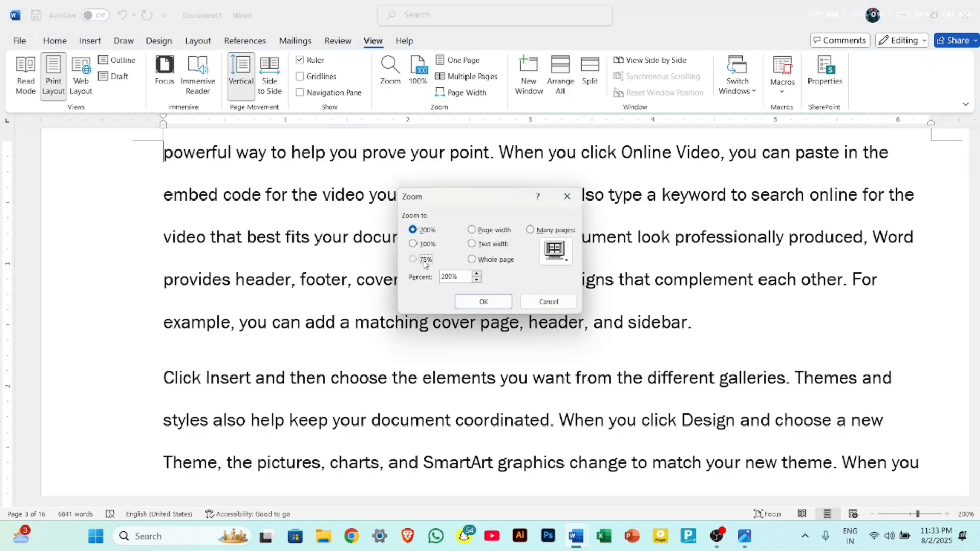
click(504, 303)
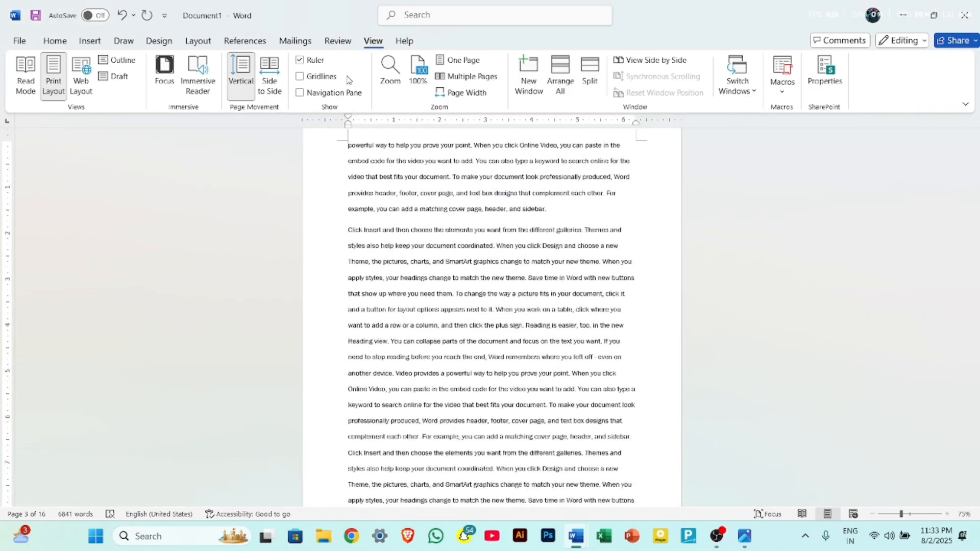
Step: Set a custom document zoom of 78%
click(390, 76)
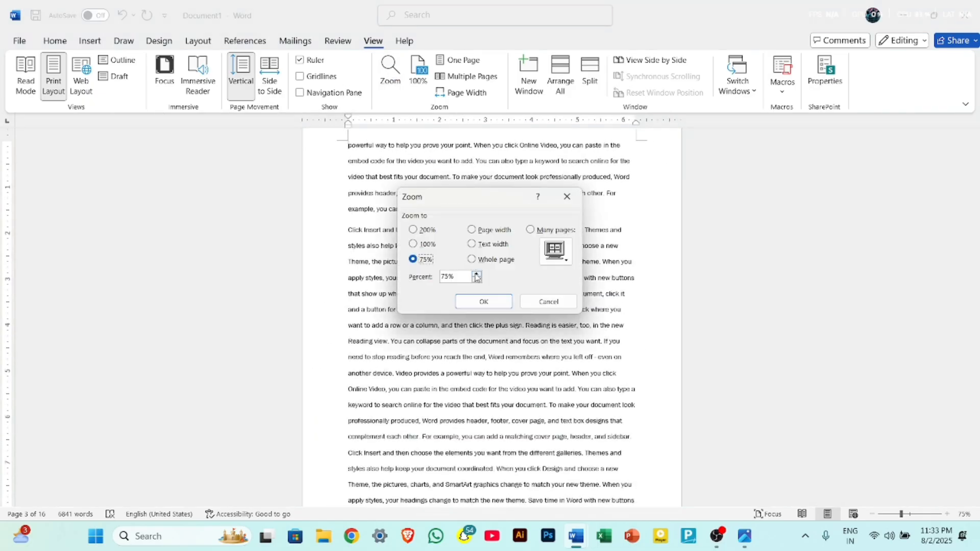
click(476, 274)
click(476, 274)
click(480, 298)
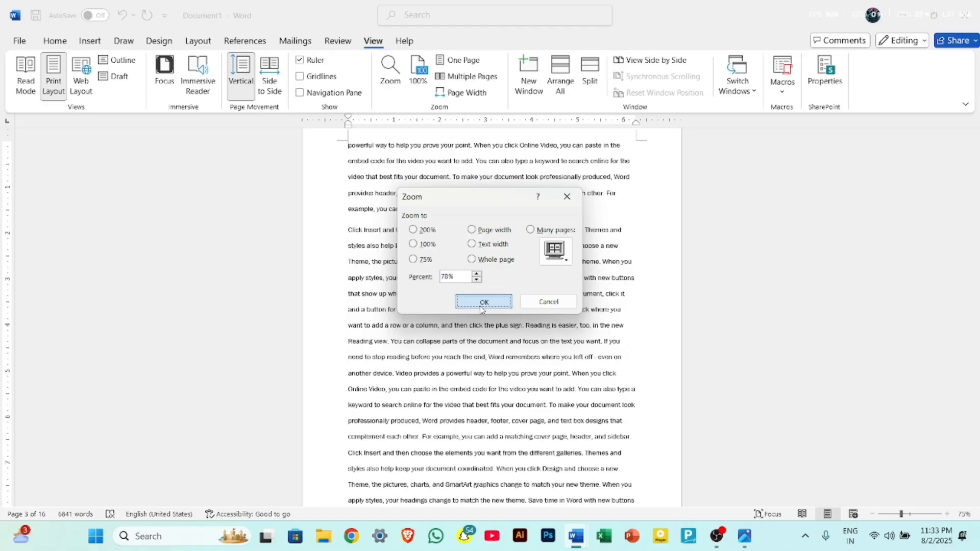
Step: Fit the document zoom to the page width
click(391, 76)
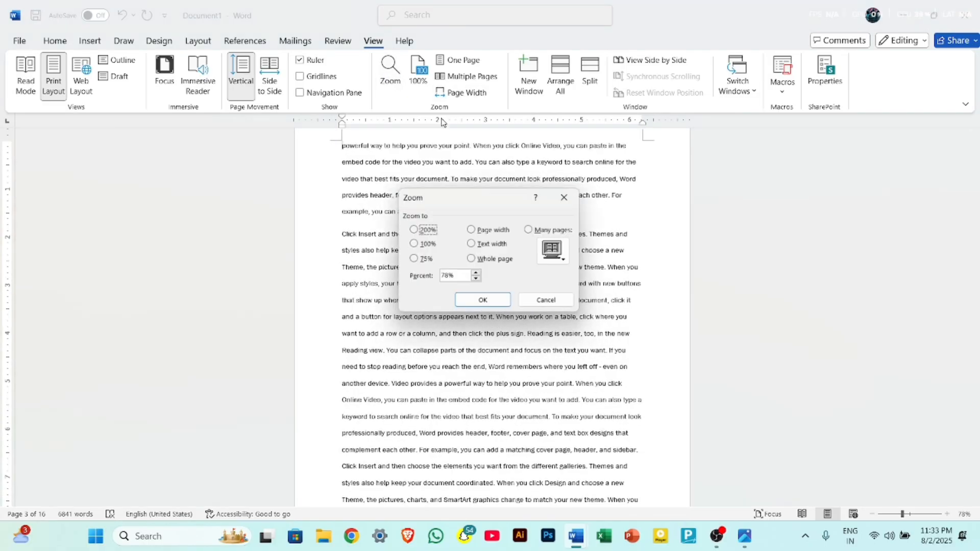
click(494, 232)
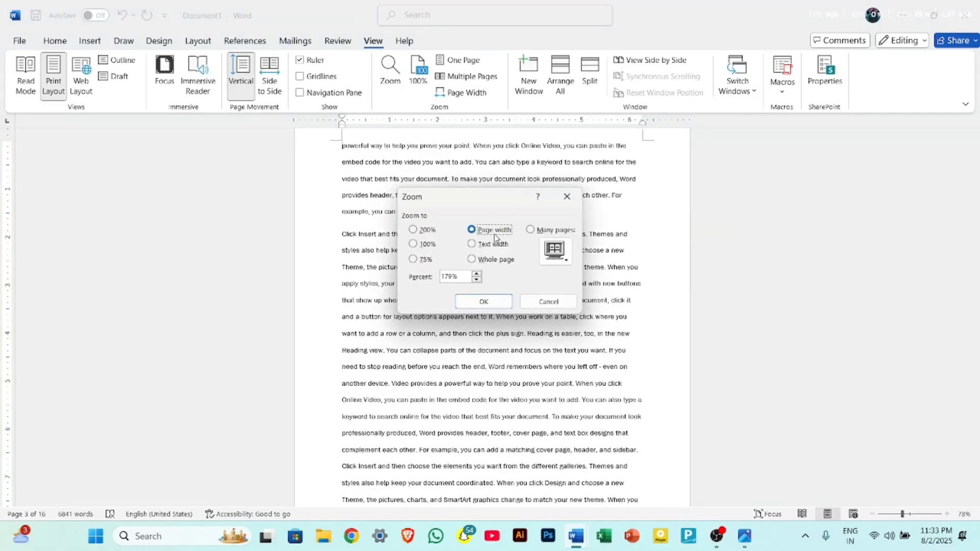
click(484, 301)
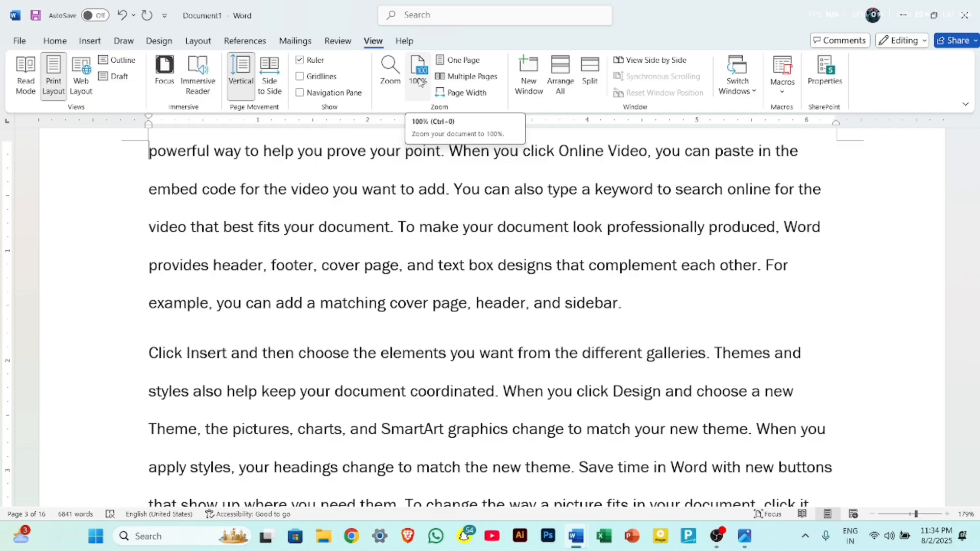
Step: Fit the document zoom to the text width, and reduce it to about 203%
click(390, 72)
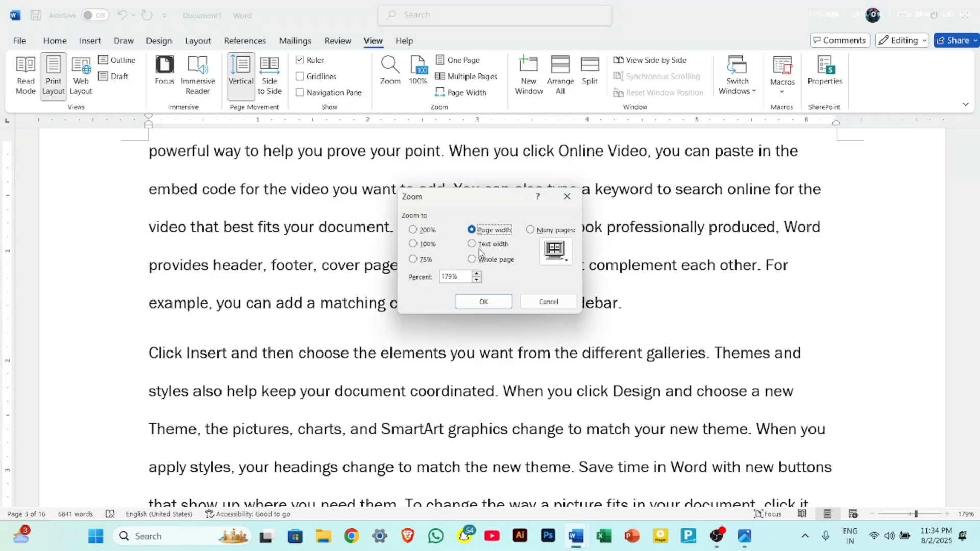
click(483, 302)
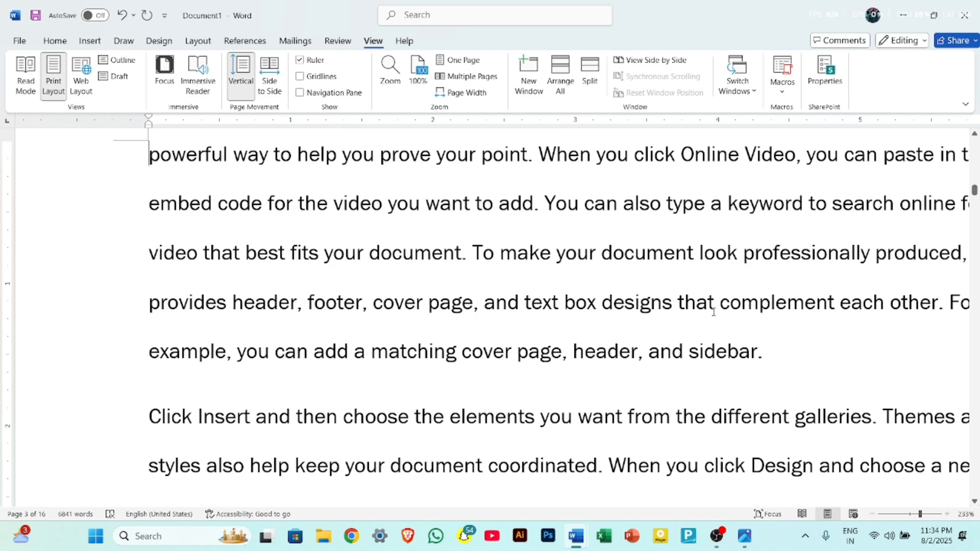
scroll(713, 311, down, 3)
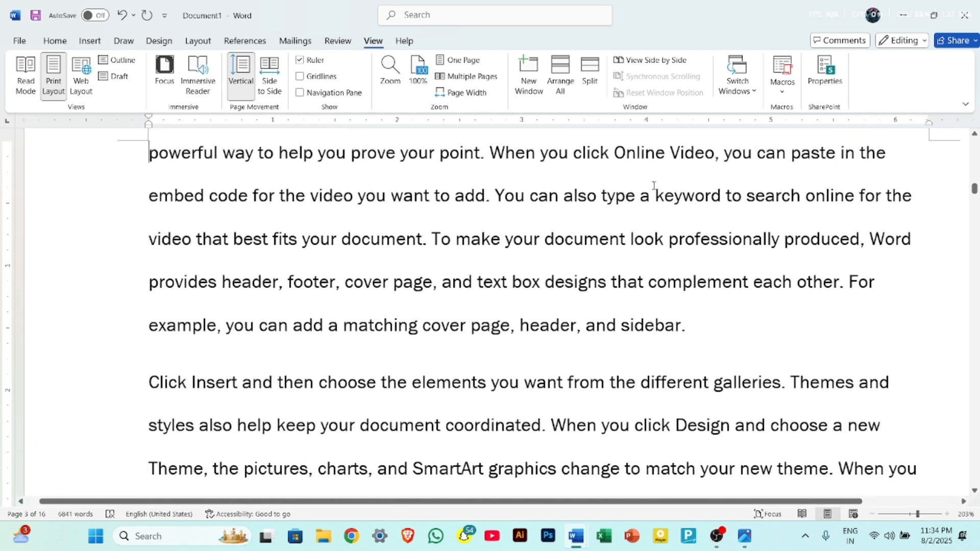
Step: Fit the document zoom to the whole page and look over page 3
click(390, 72)
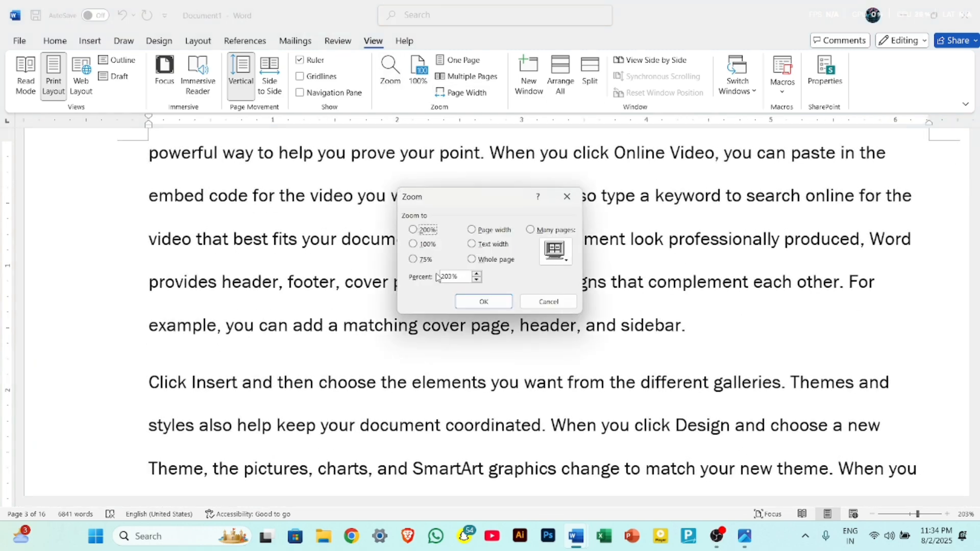
click(486, 260)
click(483, 301)
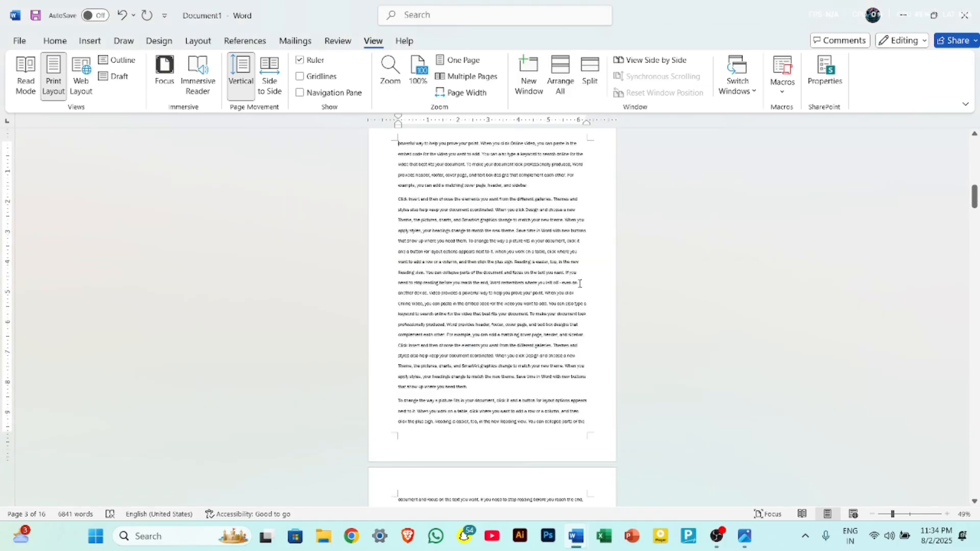
scroll(580, 283, up, 1)
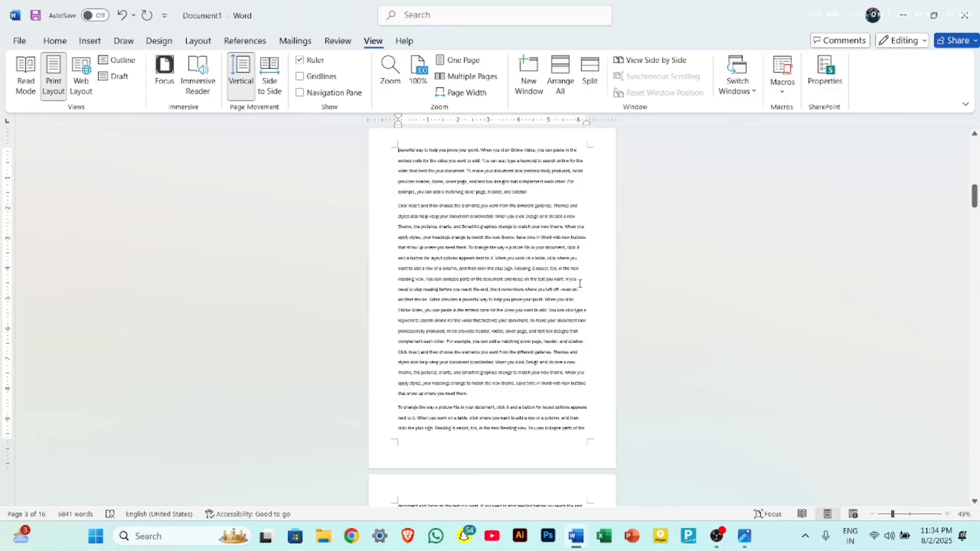
scroll(580, 284, up, 1)
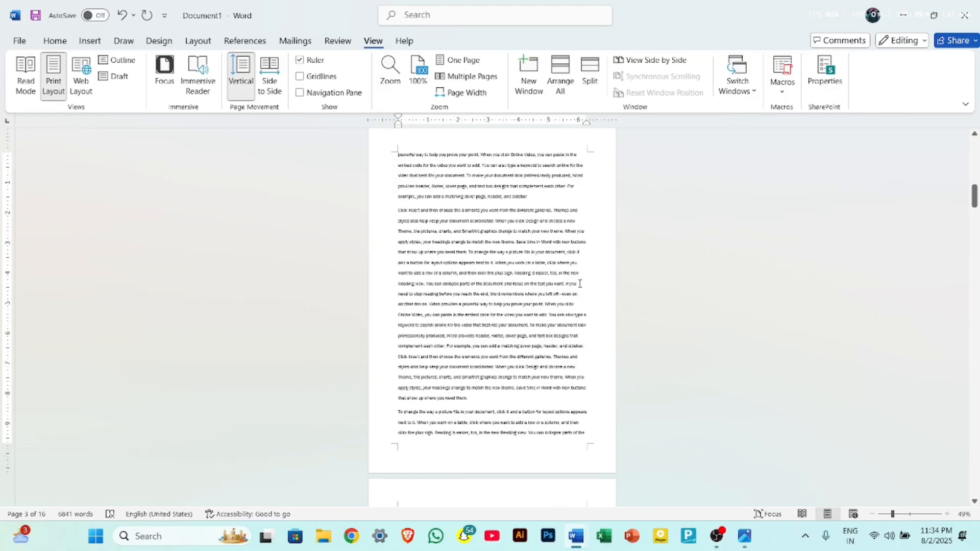
Step: Vary the document zoom freely up to about 160% and down to about 53%, and reset it to 100%
scroll(587, 283, up, 4)
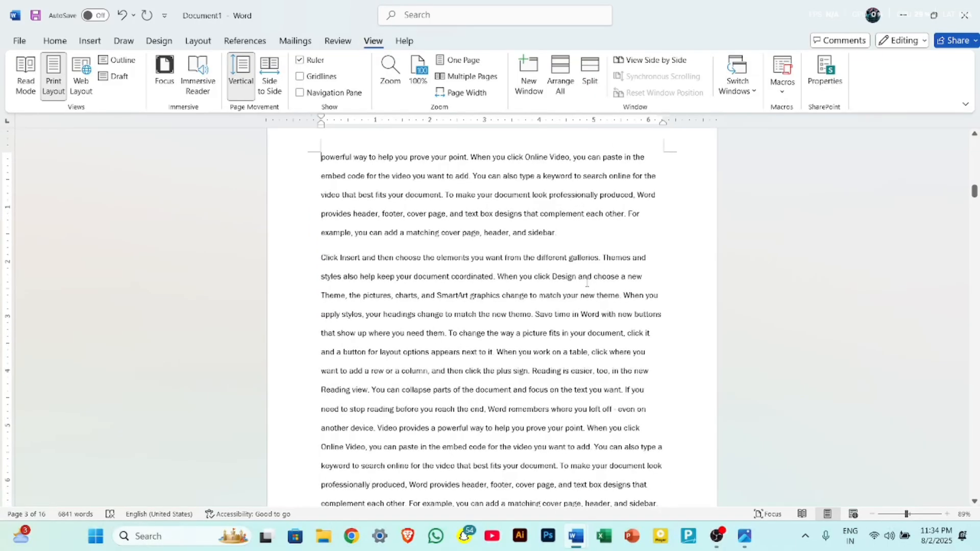
click(908, 513)
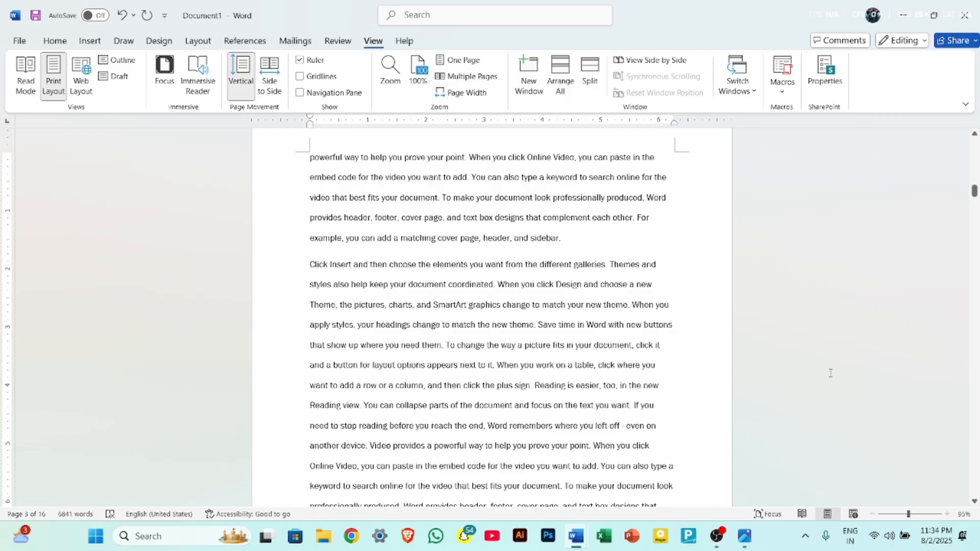
scroll(830, 373, up, 2)
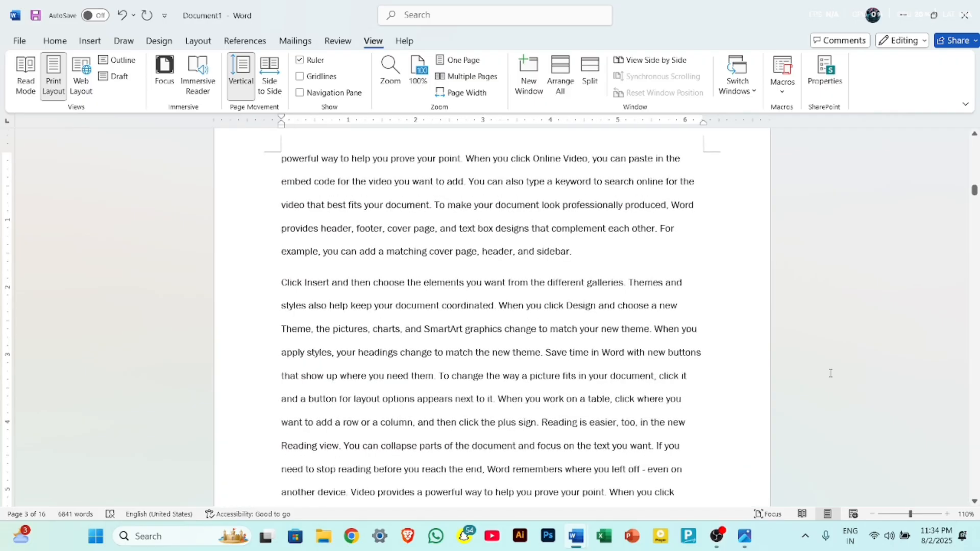
scroll(830, 373, up, 5)
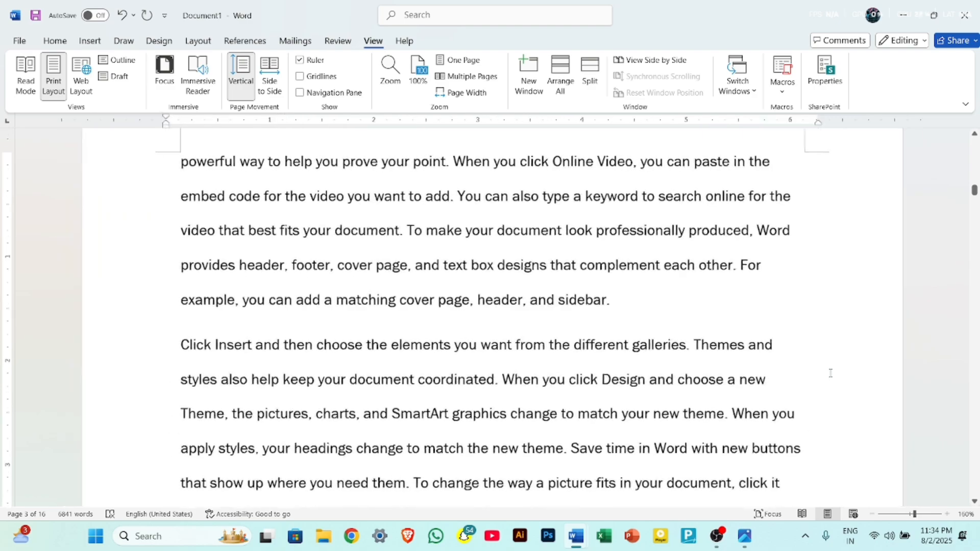
scroll(830, 373, down, 6)
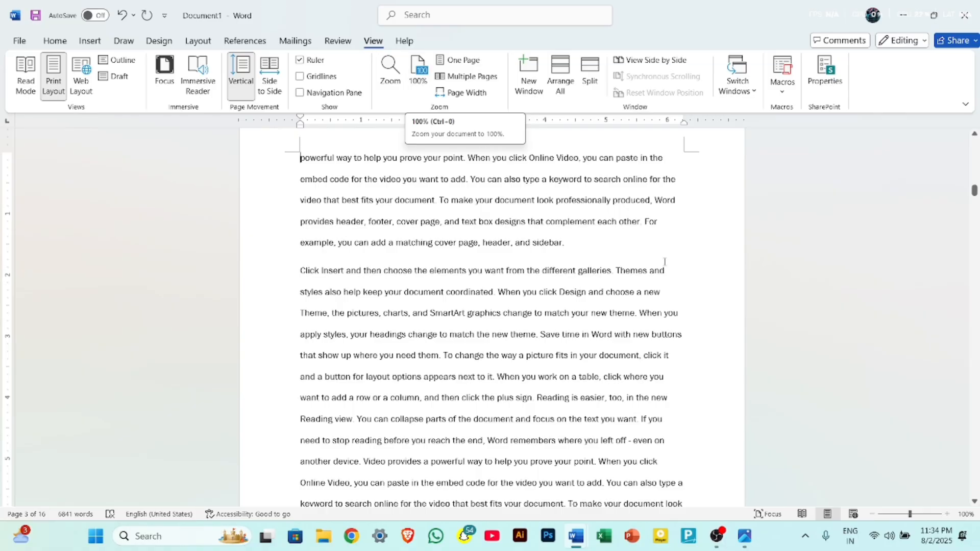
click(893, 514)
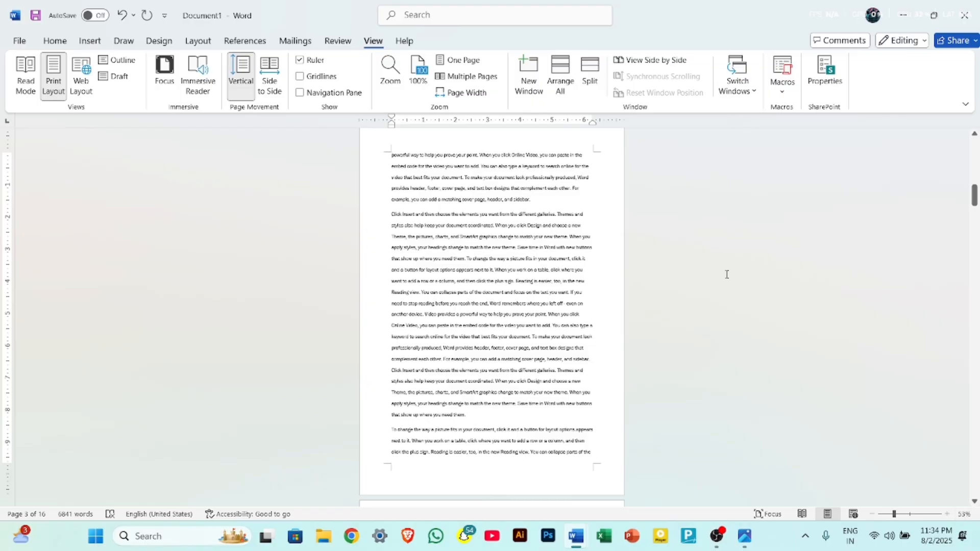
click(419, 71)
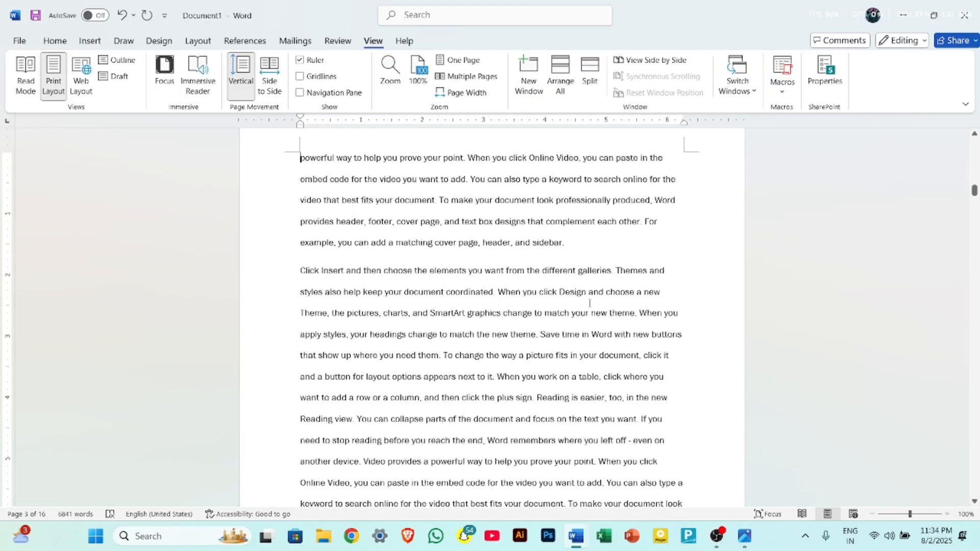
Step: Enlarge the document zoom to about 346% and reset it to 100%
click(929, 515)
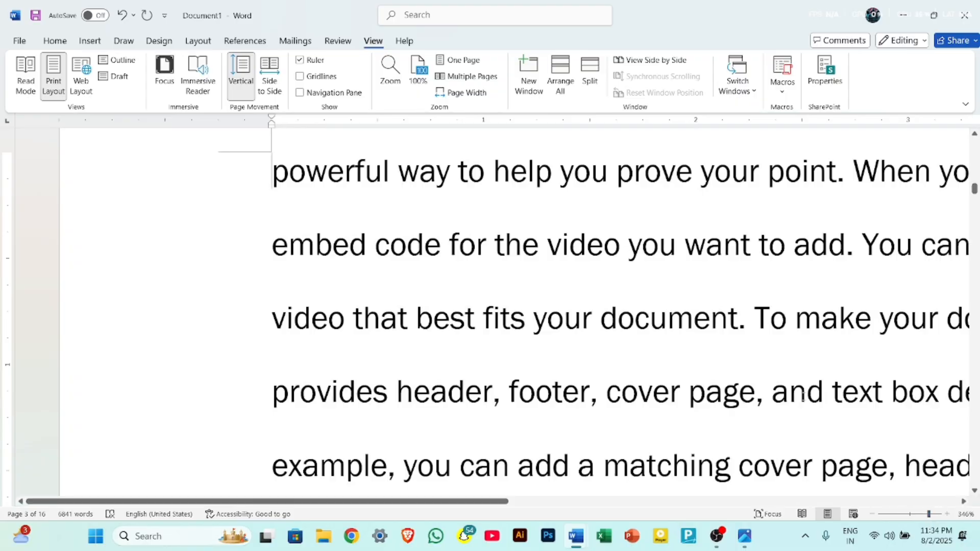
click(418, 72)
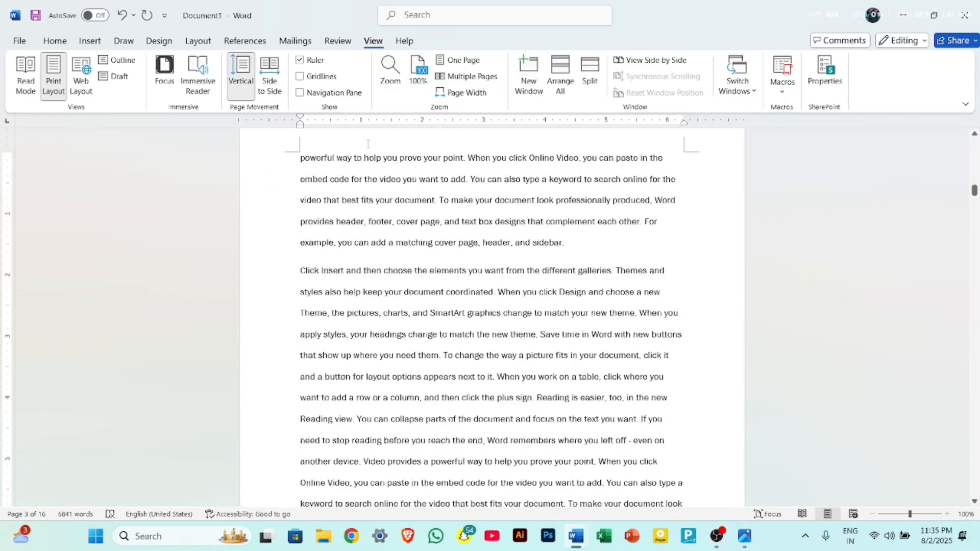
Step: Zoom the document to one page, multiple pages and page width in turn
click(457, 60)
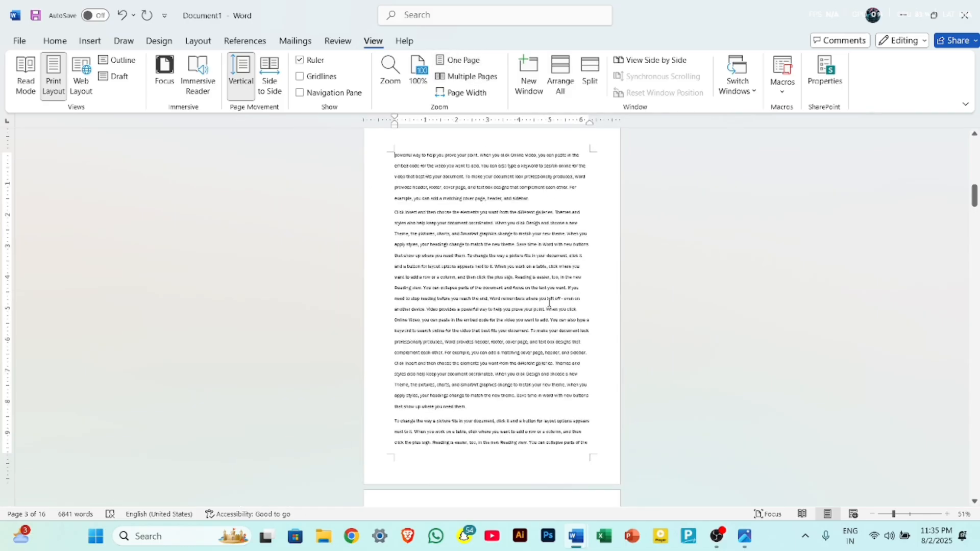
click(479, 79)
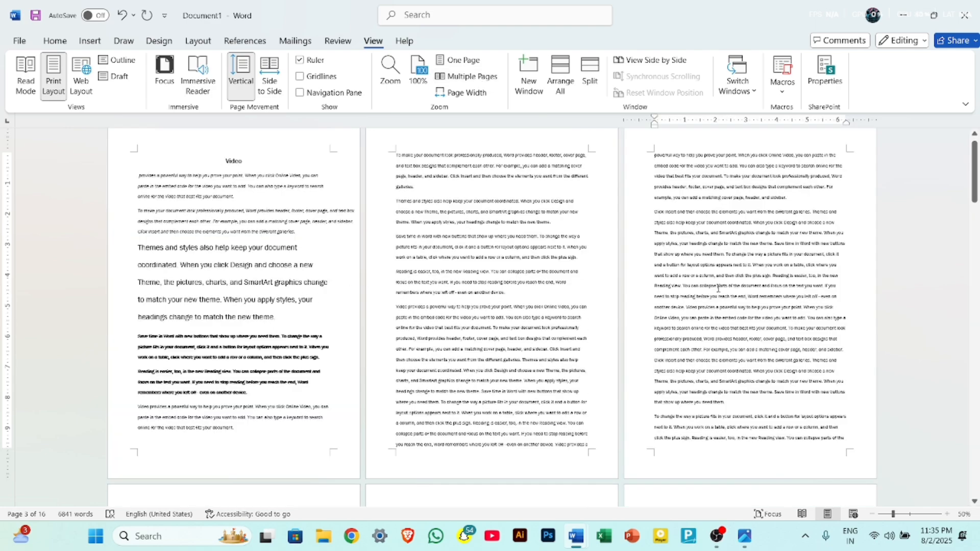
click(468, 92)
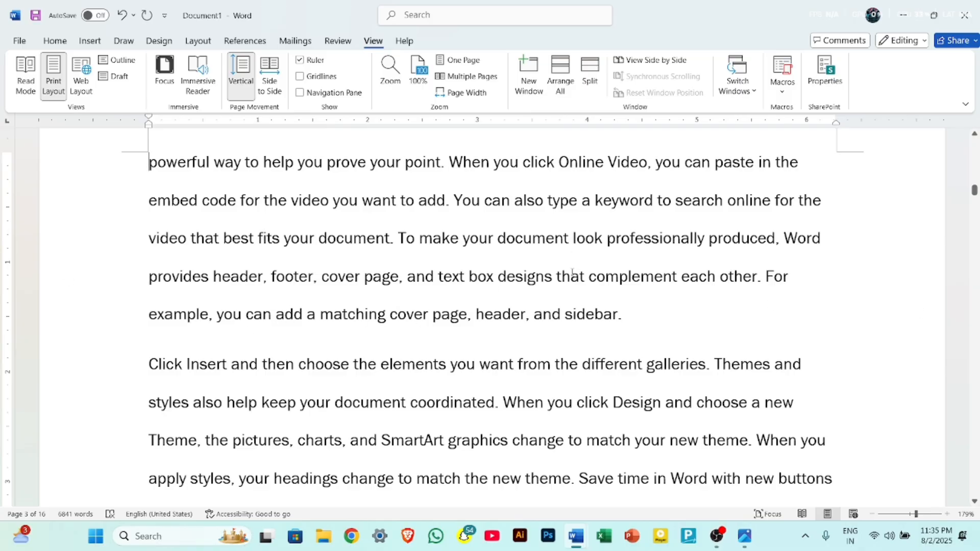
Step: Repeat the one-page, multiple-page and page-width zoom presets, and reduce the zoom to about 159%
click(459, 65)
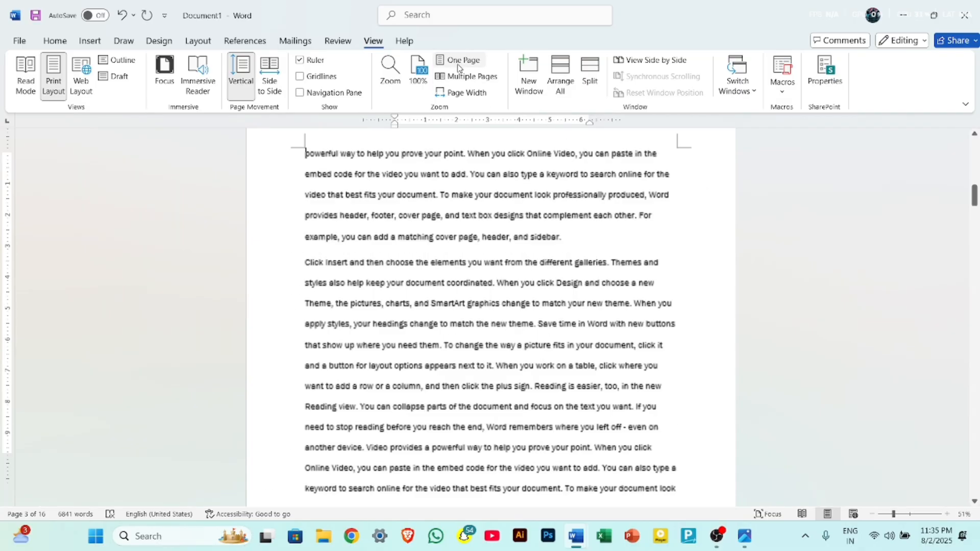
click(466, 77)
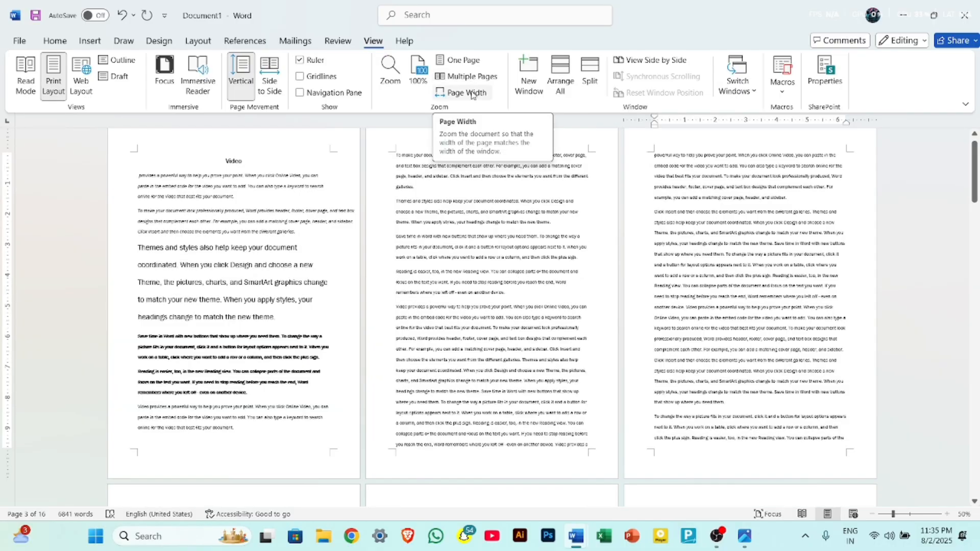
click(471, 94)
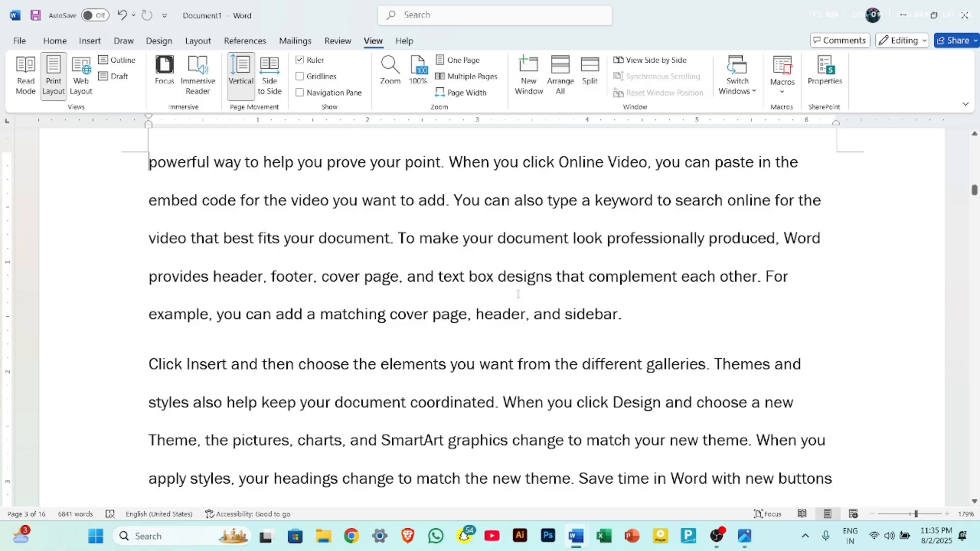
ctrl+scroll(563, 354, down, 2)
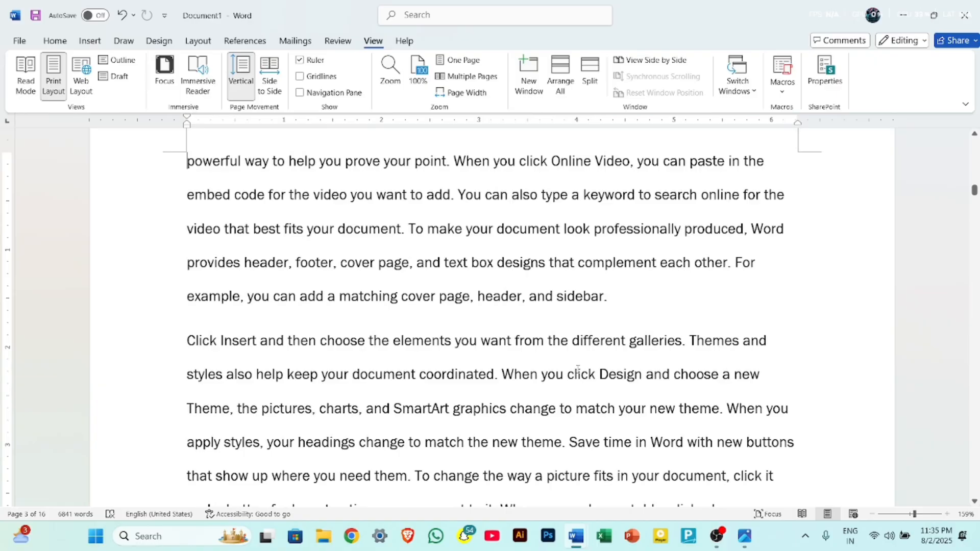
Step: Close the MS Word Notes document, leaving only Document1 open
mouse_move(582, 537)
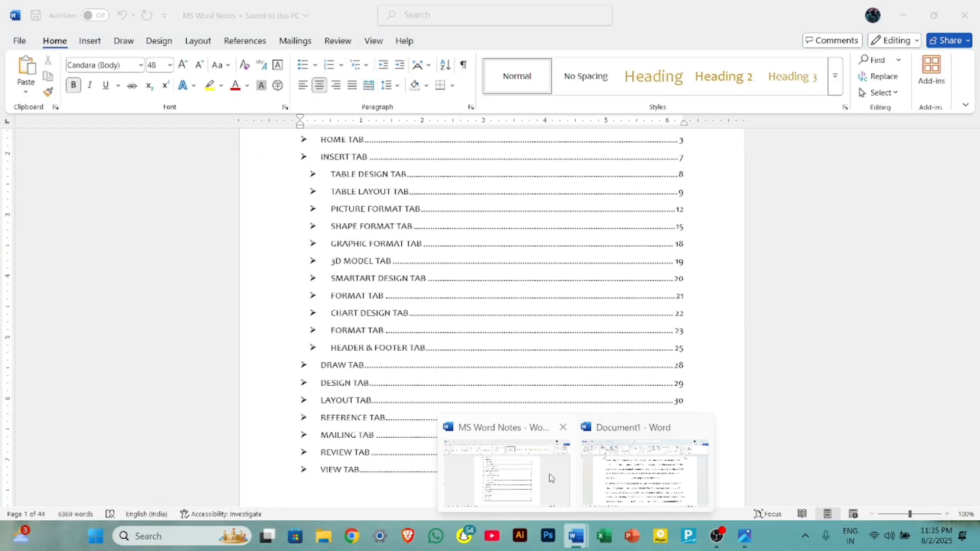
click(562, 427)
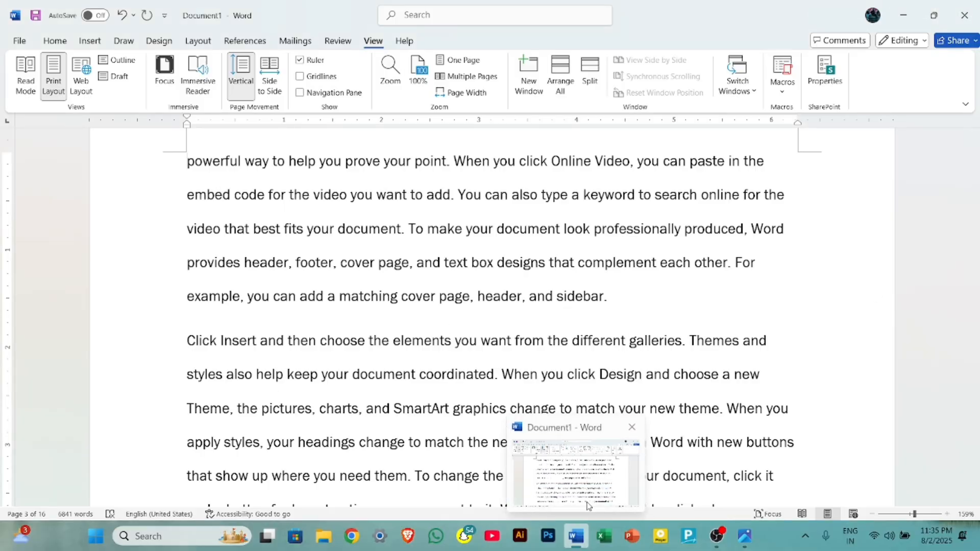
Step: Open two additional windows of Document1 and preview its open windows
click(525, 77)
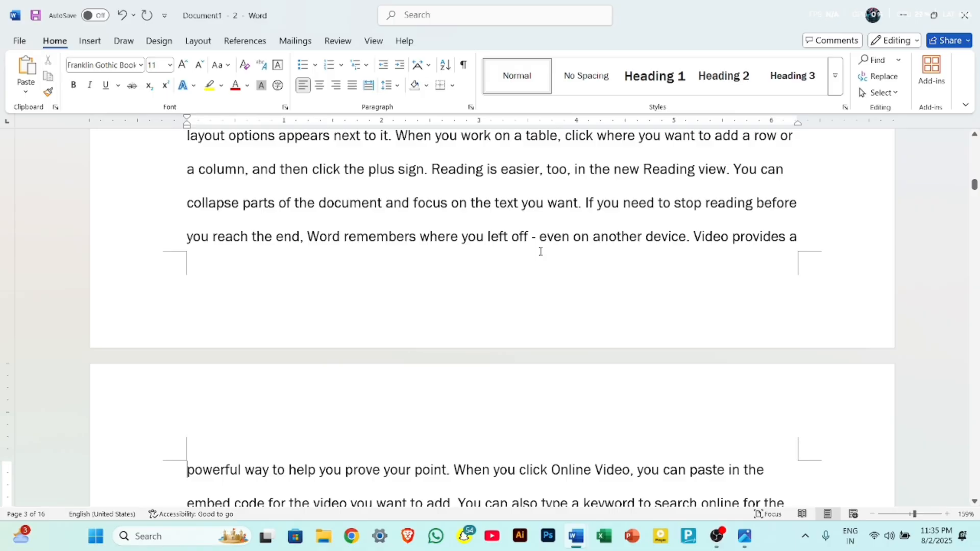
mouse_move(581, 543)
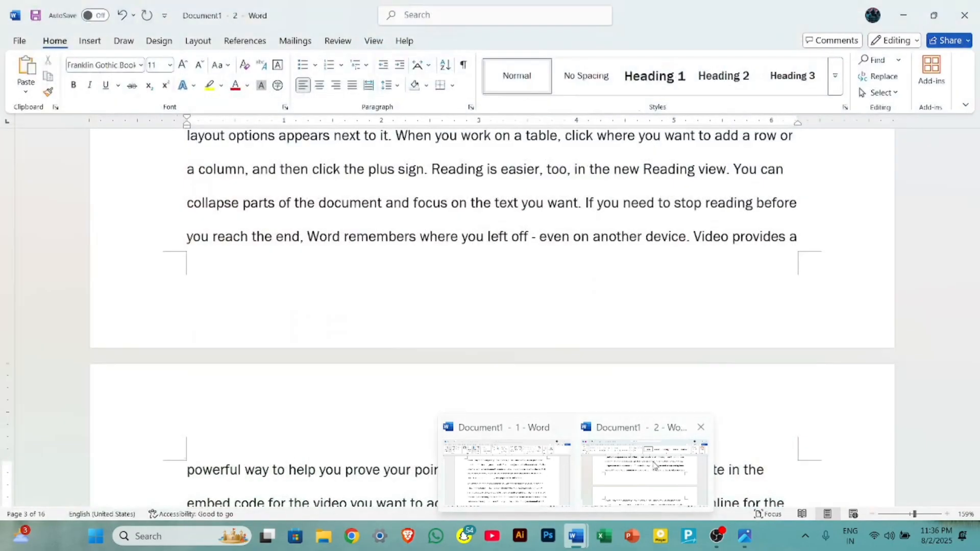
click(578, 535)
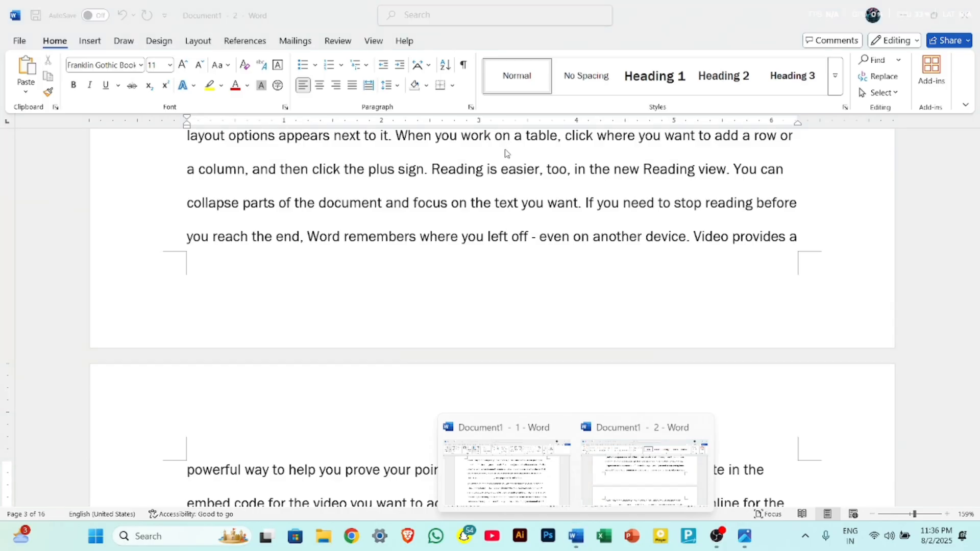
click(378, 44)
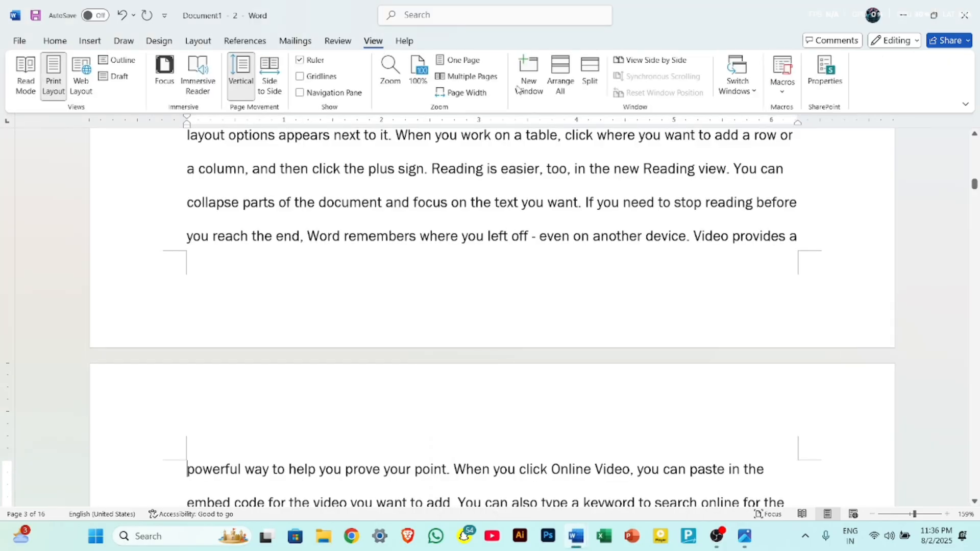
click(532, 94)
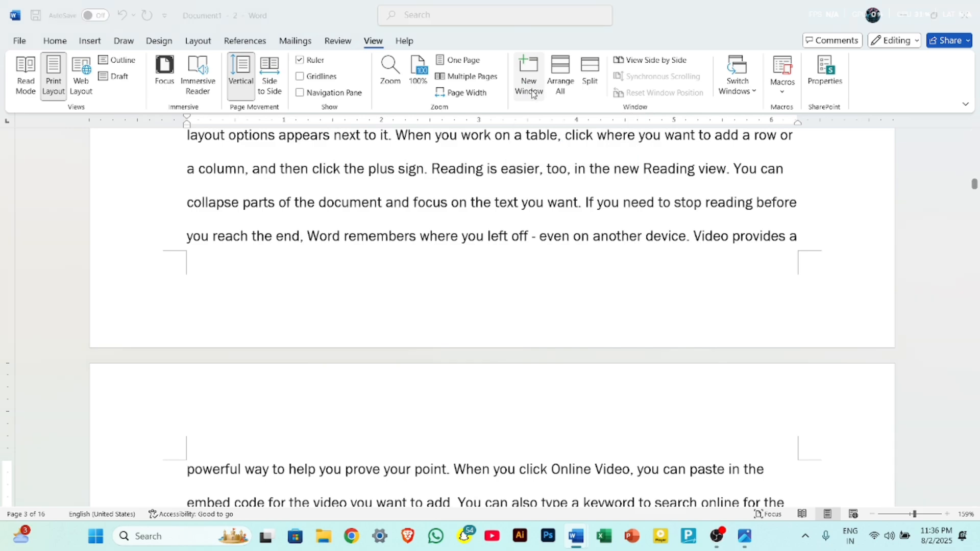
mouse_move(584, 545)
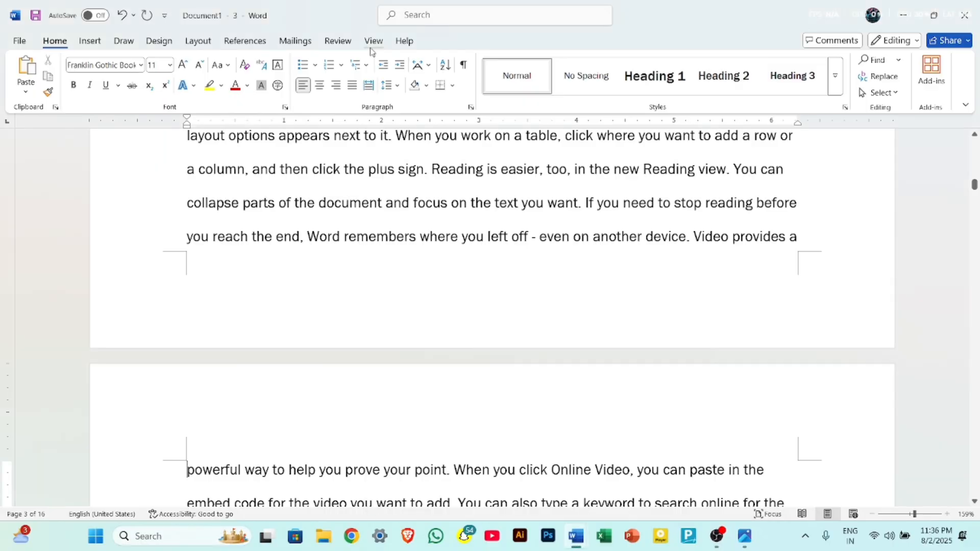
Step: Arrange all three document windows on screen, close the lowest one and rearrange the remaining two
click(373, 42)
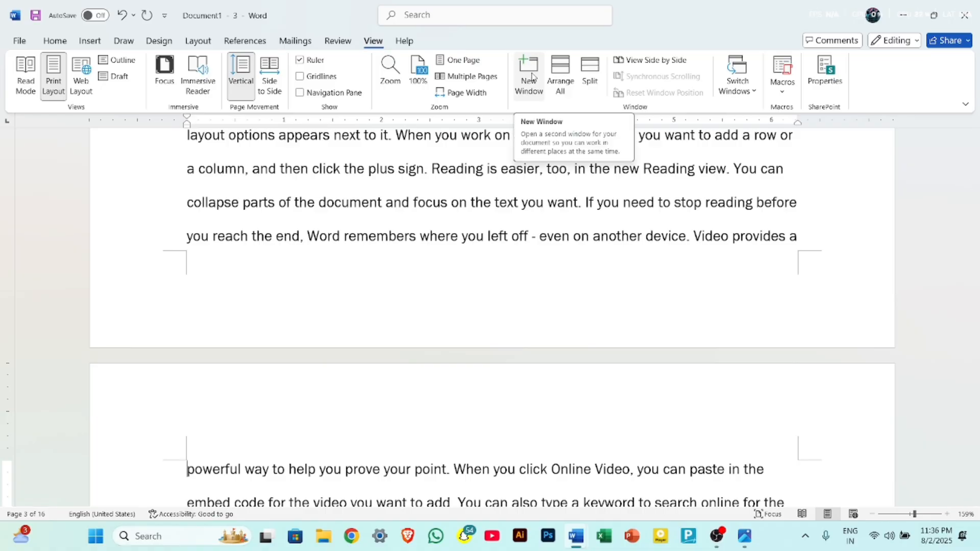
click(560, 76)
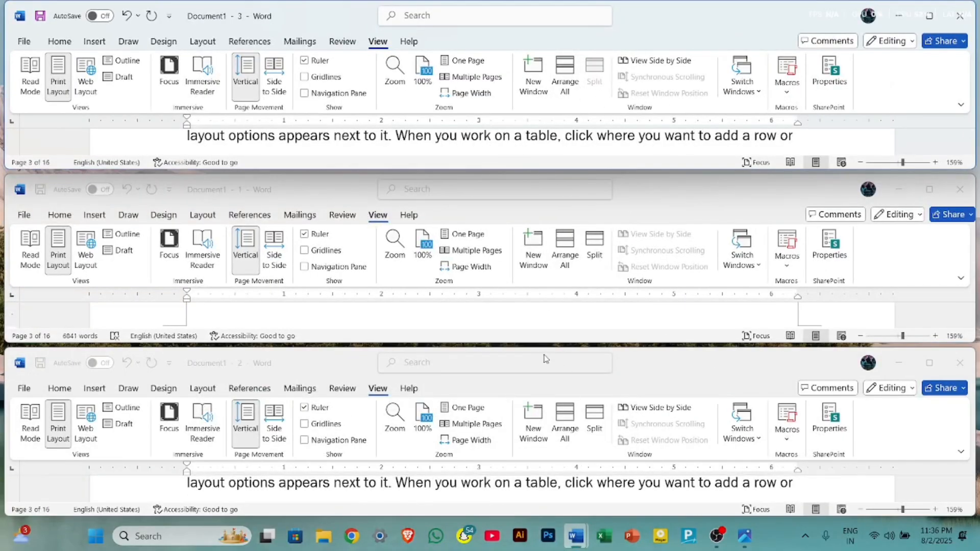
click(959, 364)
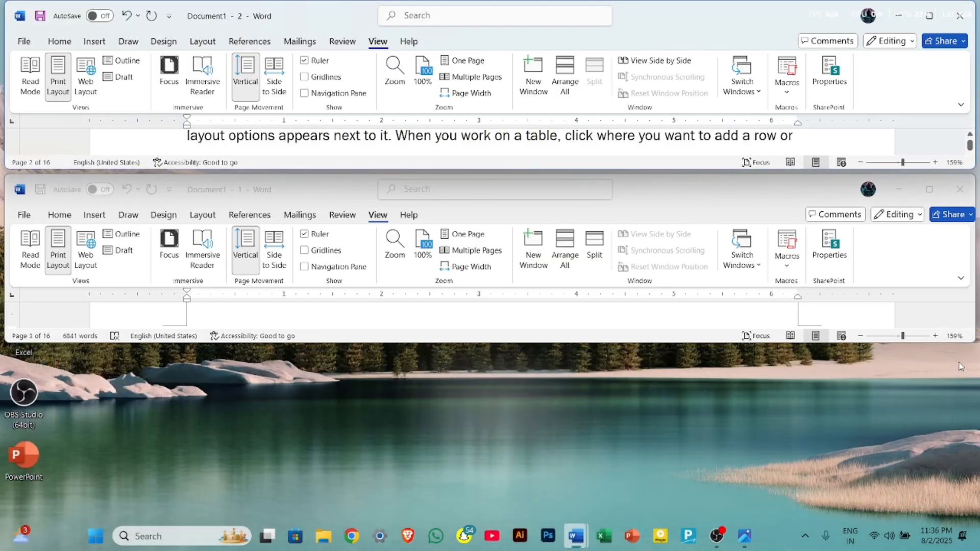
click(565, 84)
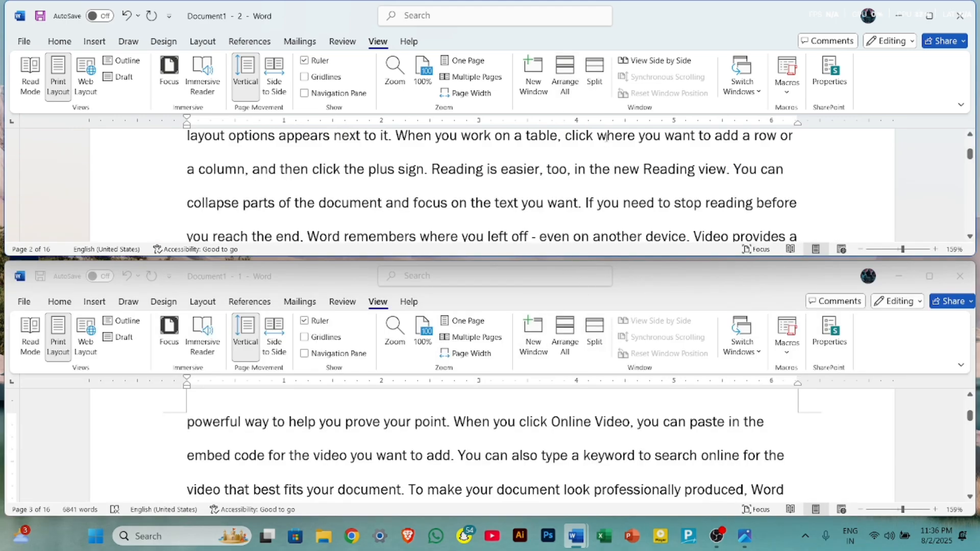
Step: Open another new window of Document1 and arrange all three windows on screen
click(538, 89)
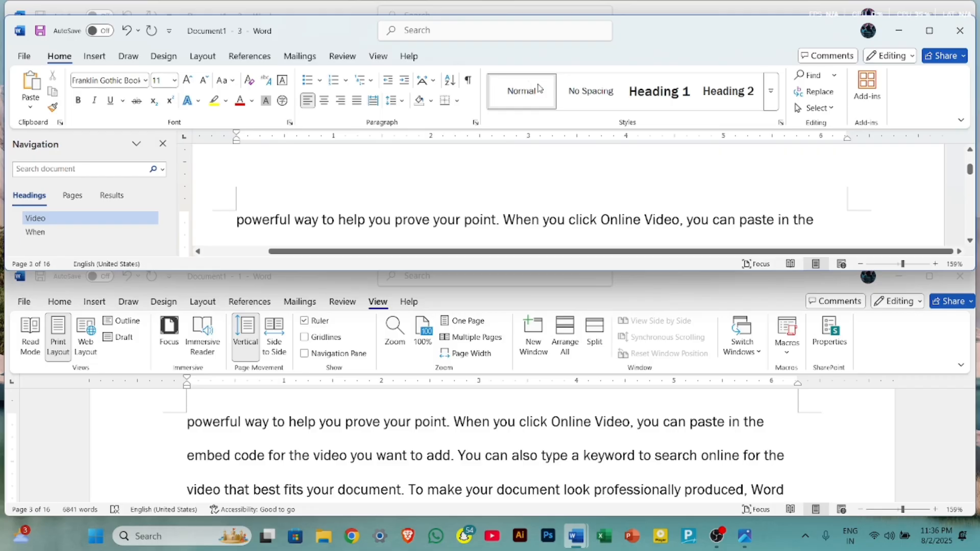
click(367, 58)
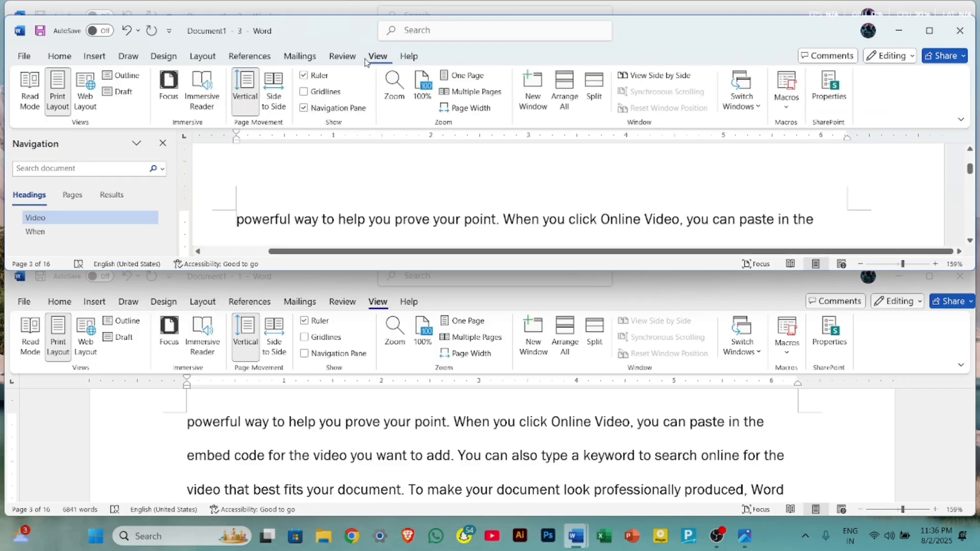
click(564, 105)
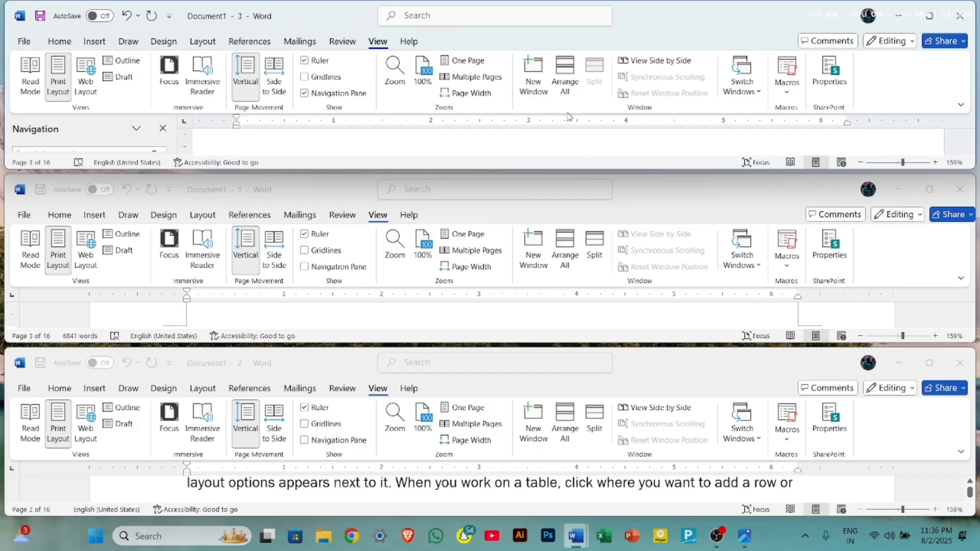
Step: Close the upper two document windows and maximize the remaining Document1 window
click(959, 15)
click(959, 190)
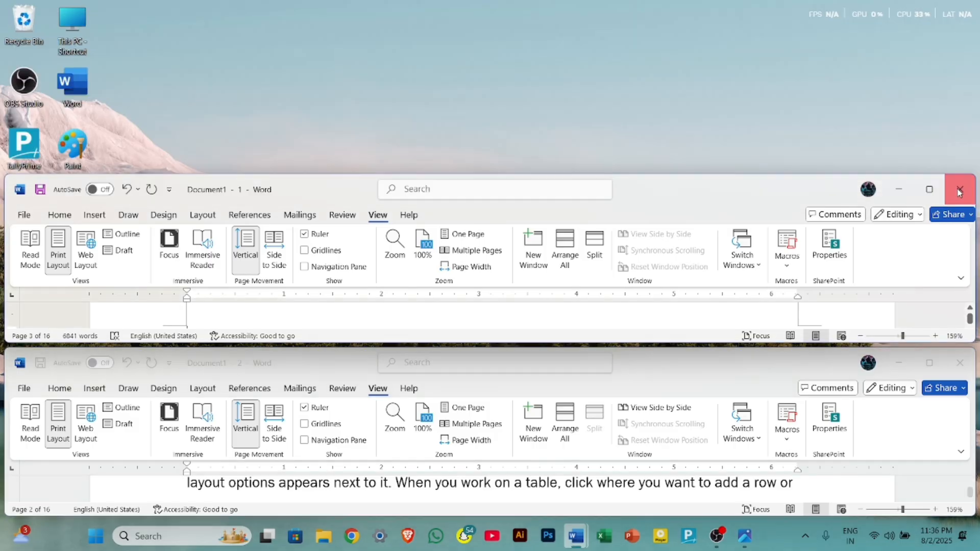
mouse_move(929, 363)
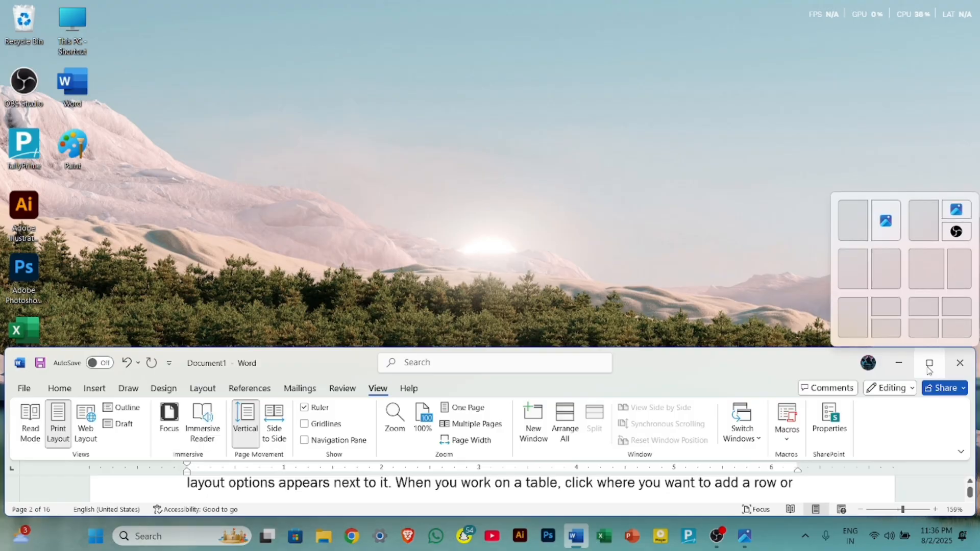
click(929, 364)
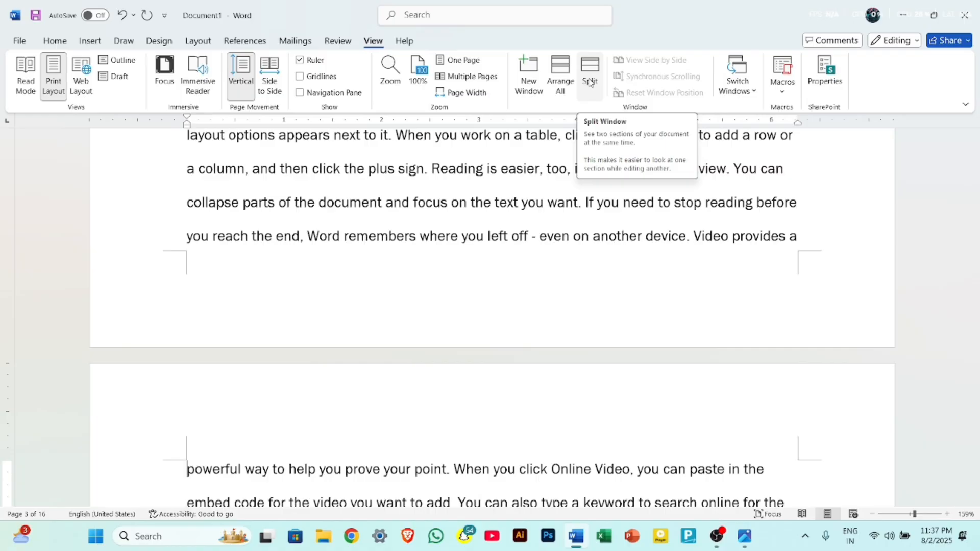
Step: Reduce the zoom to about 89% and split the document window into two panes
scroll(510, 374, down, 6)
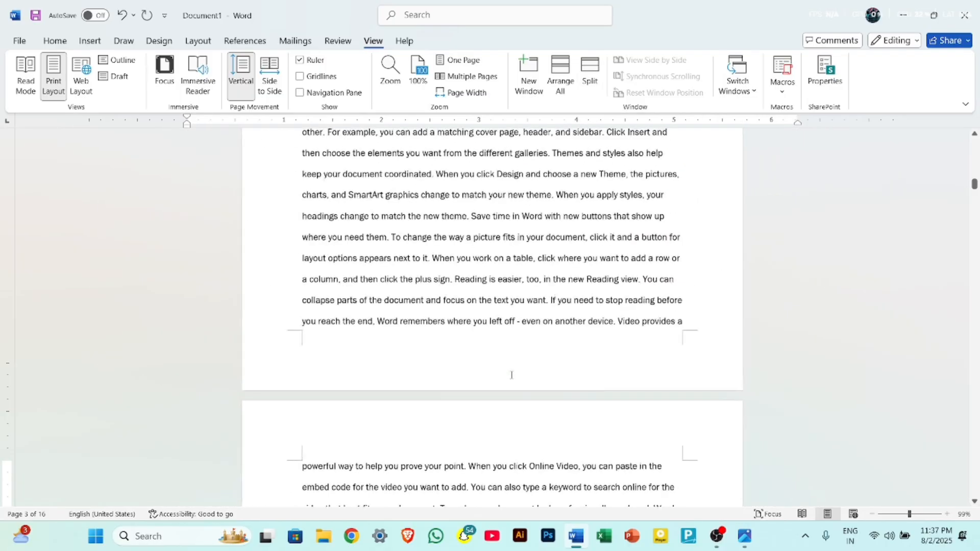
scroll(511, 375, down, 3)
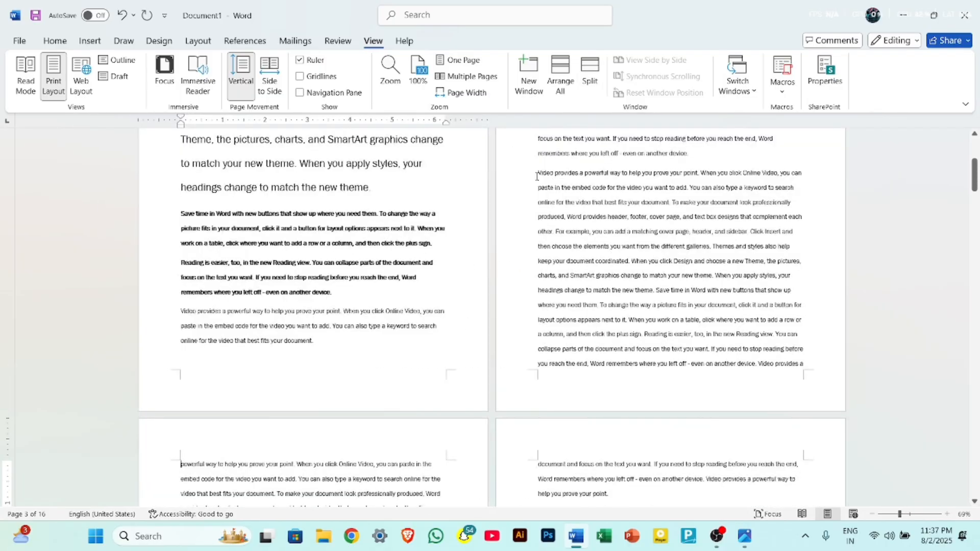
scroll(536, 173, up, 2)
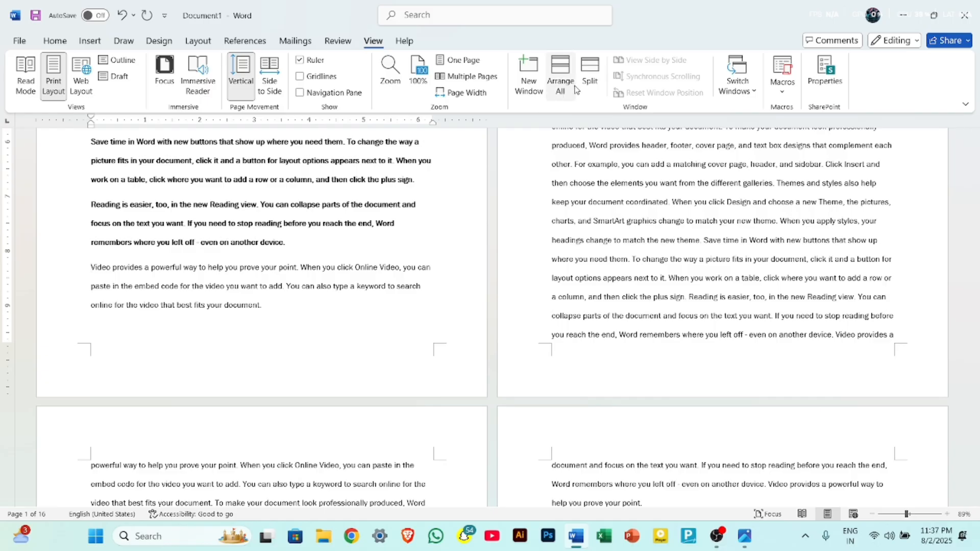
click(590, 77)
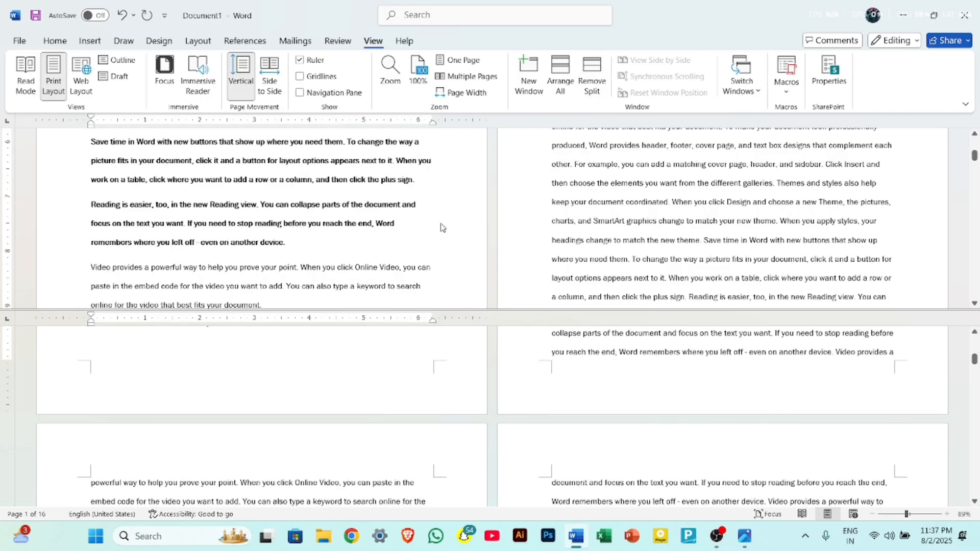
Step: Scroll the upper and lower panes independently to compare different parts of the document
scroll(290, 253, down, 1)
scroll(292, 253, down, 1)
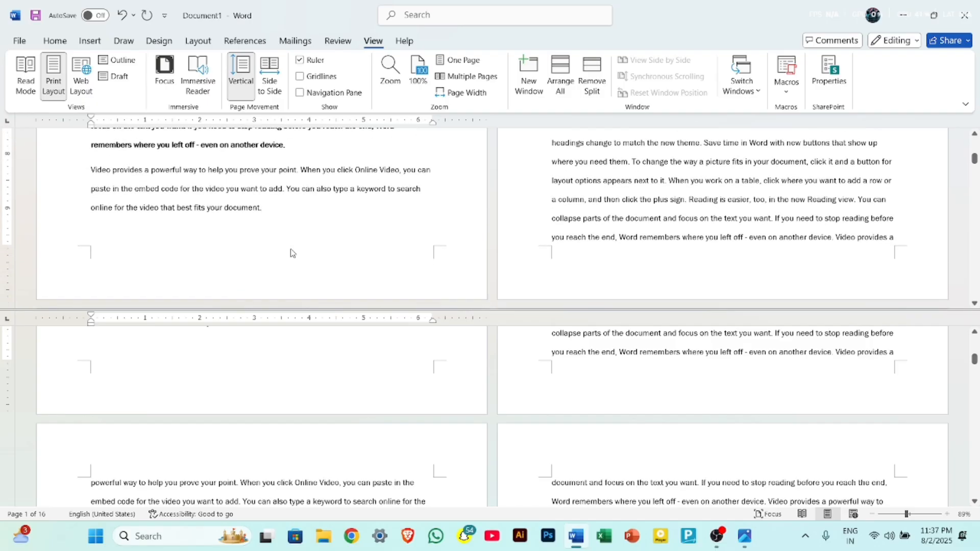
scroll(302, 448, up, 3)
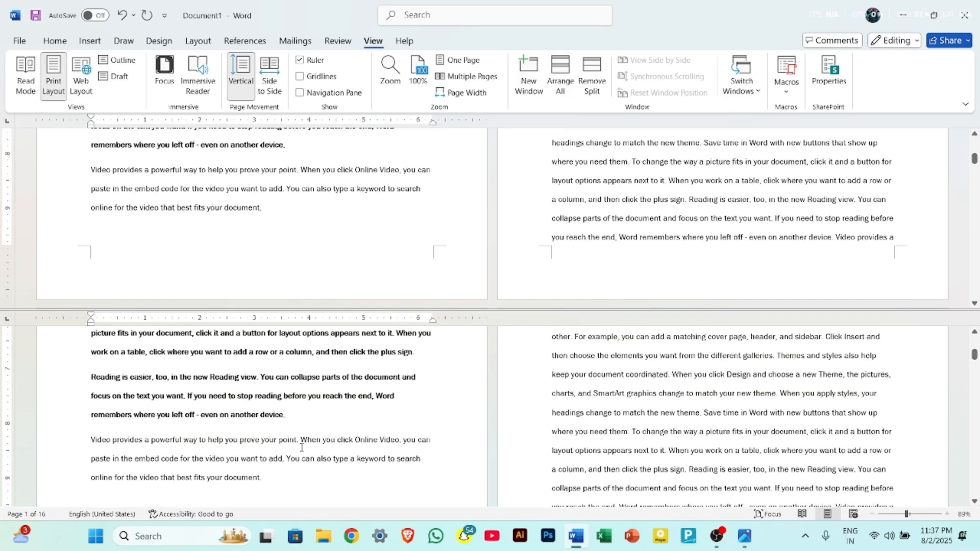
scroll(382, 186, up, 2)
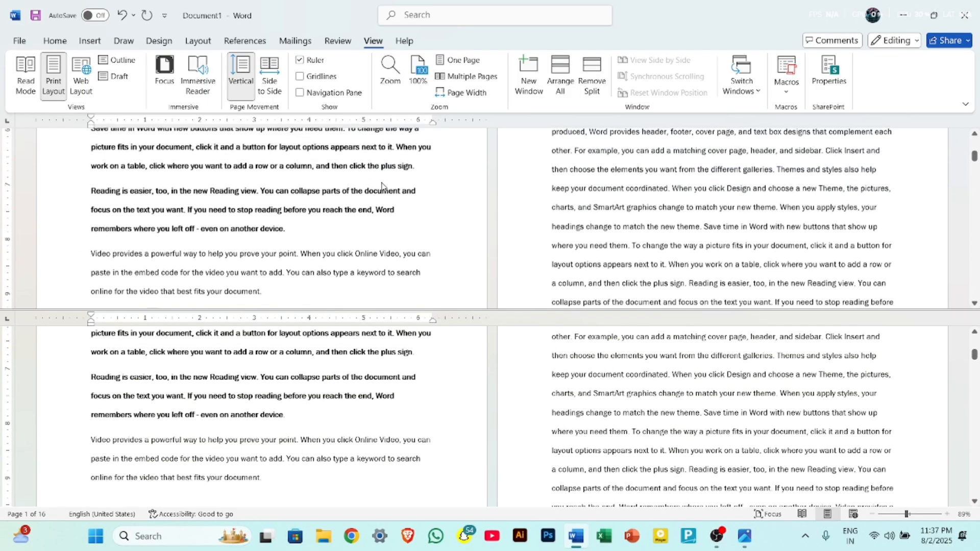
scroll(385, 415, down, 1)
scroll(385, 416, down, 3)
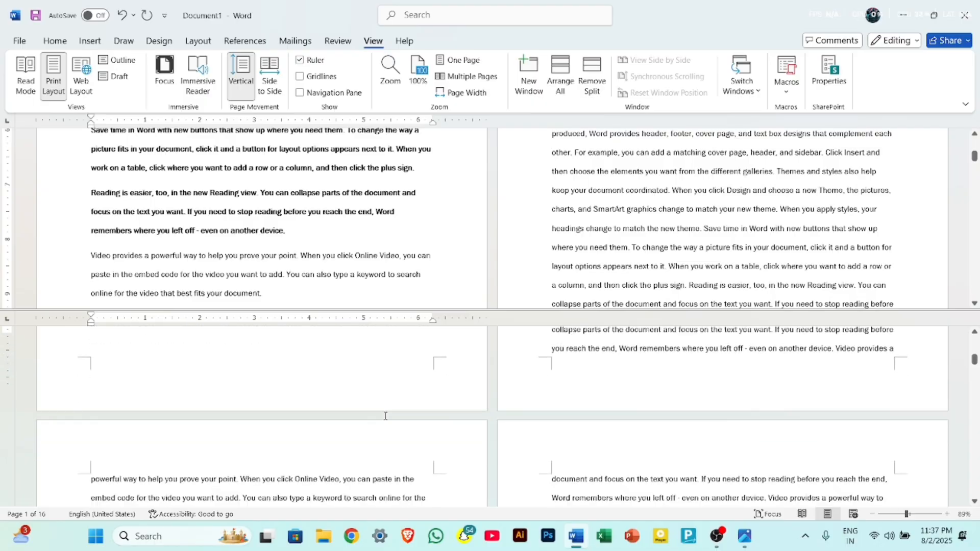
Step: Return both panes to the start of the document, scroll the lower pane briefly, and remove the window split
scroll(384, 416, up, 3)
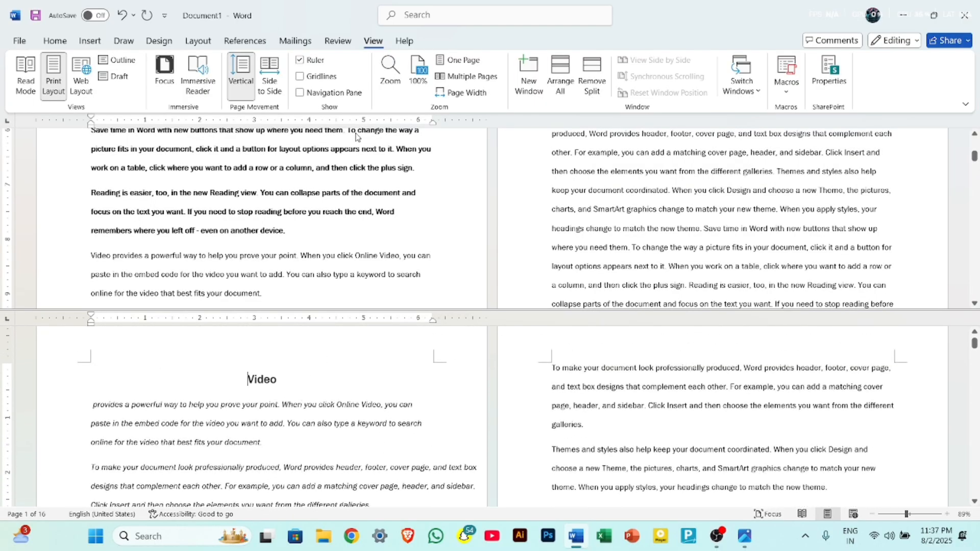
scroll(356, 136, up, 5)
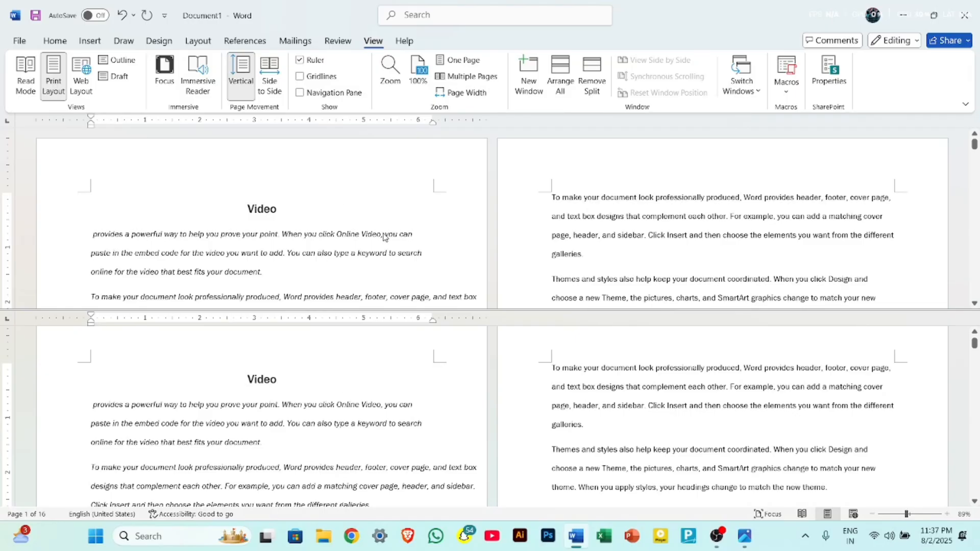
scroll(334, 428, down, 3)
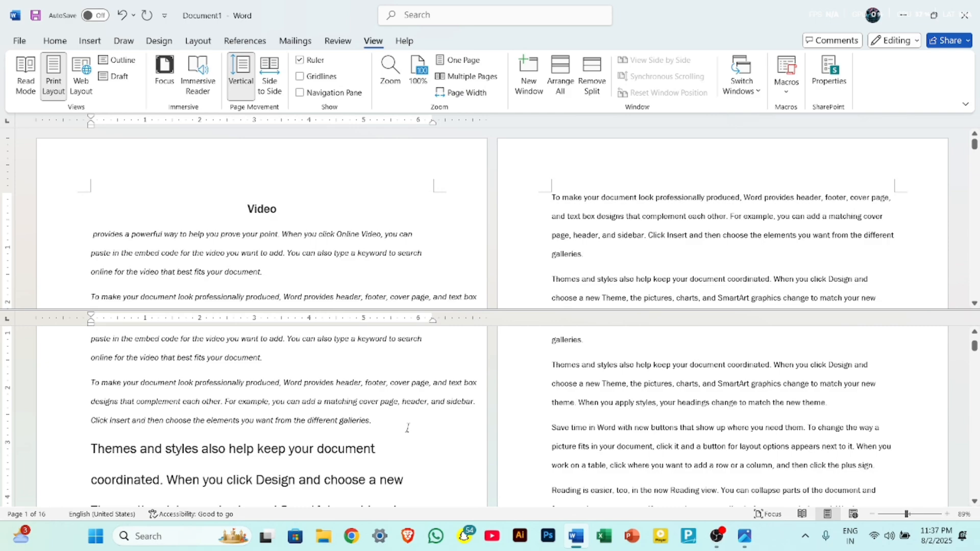
click(596, 81)
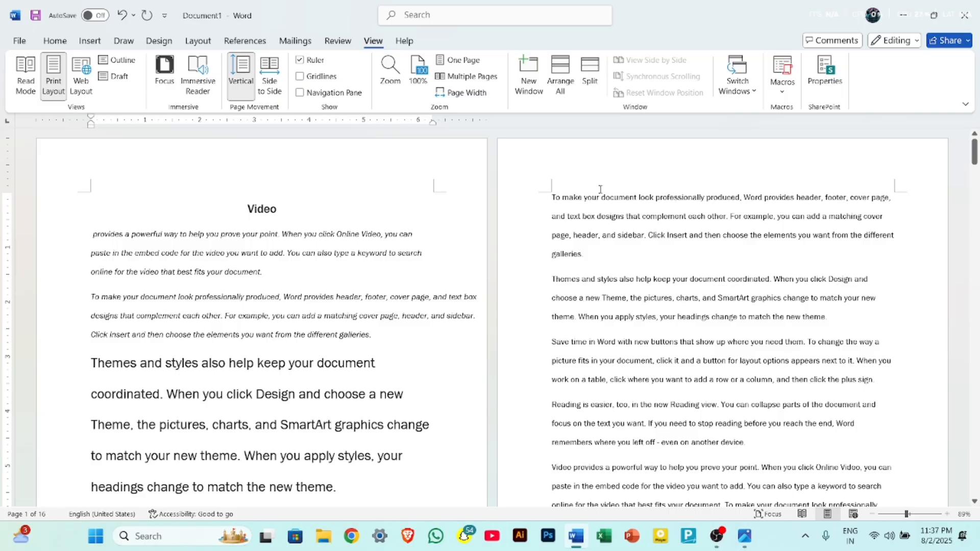
Step: Open two additional new windows of Document1
click(529, 75)
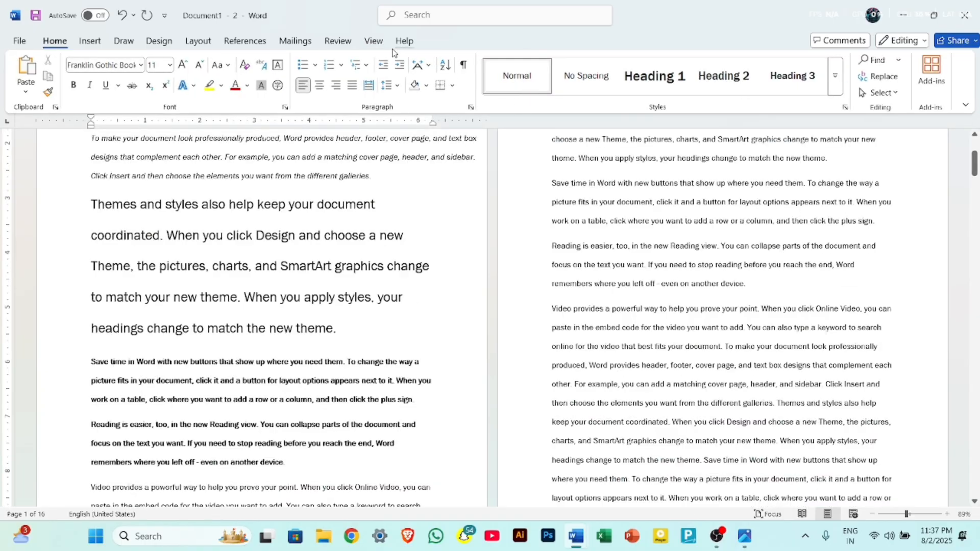
click(374, 44)
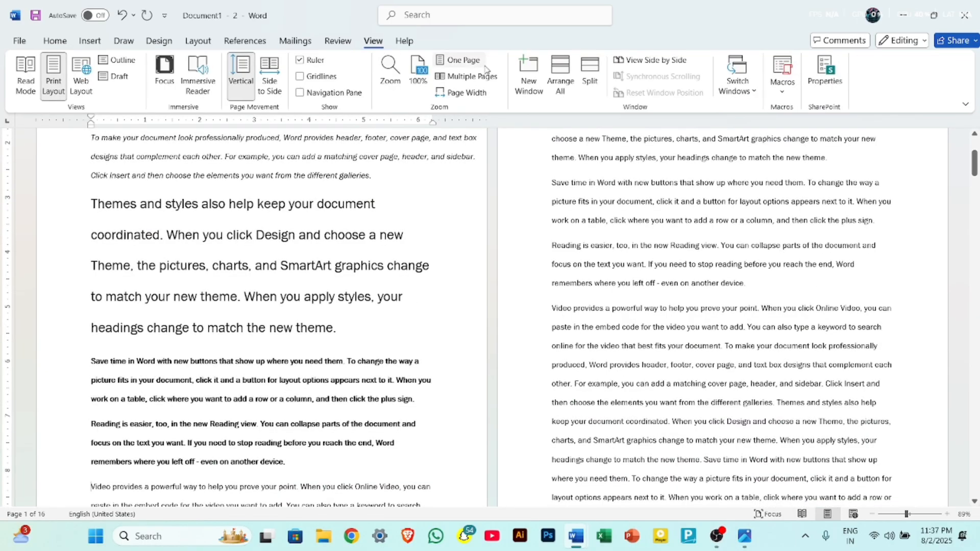
click(538, 78)
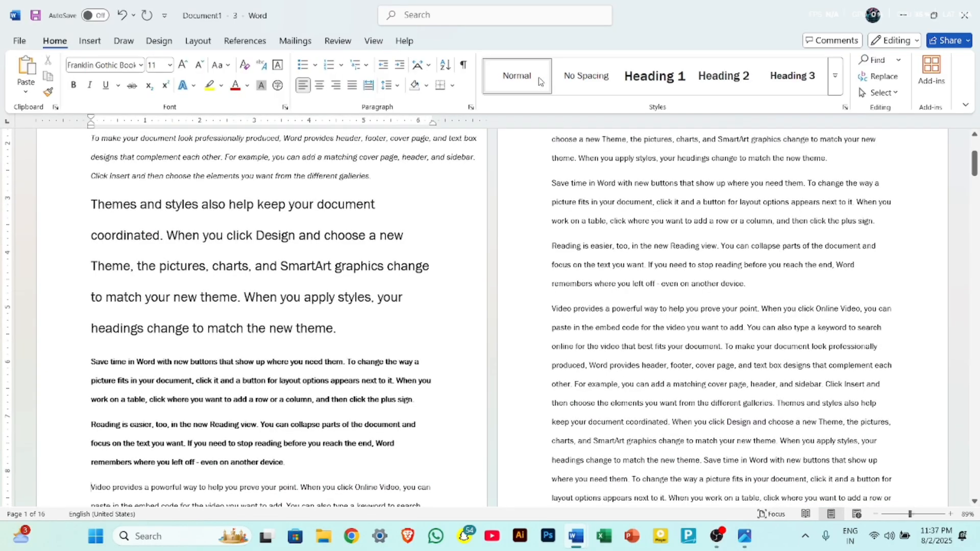
Step: View the third Document1 window side by side with Document1 - 2
click(338, 41)
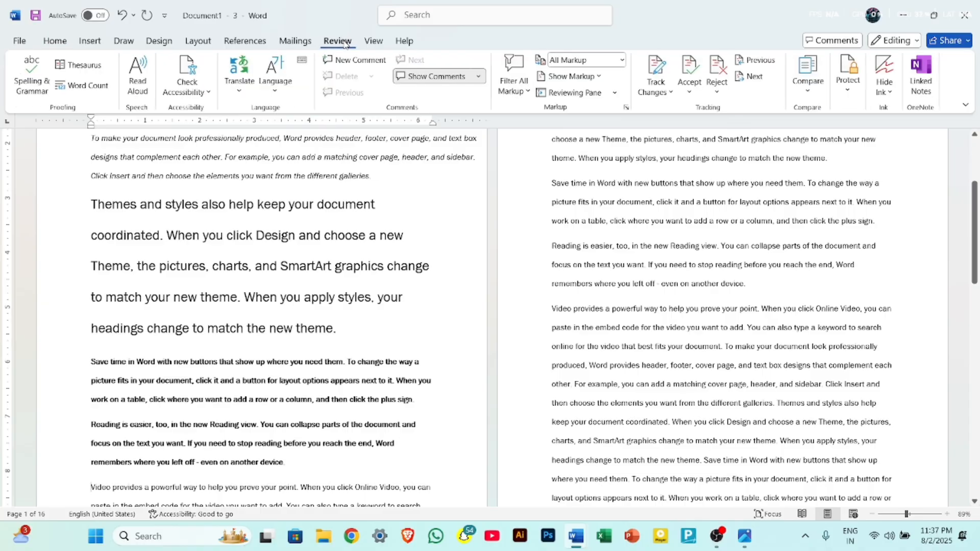
click(373, 41)
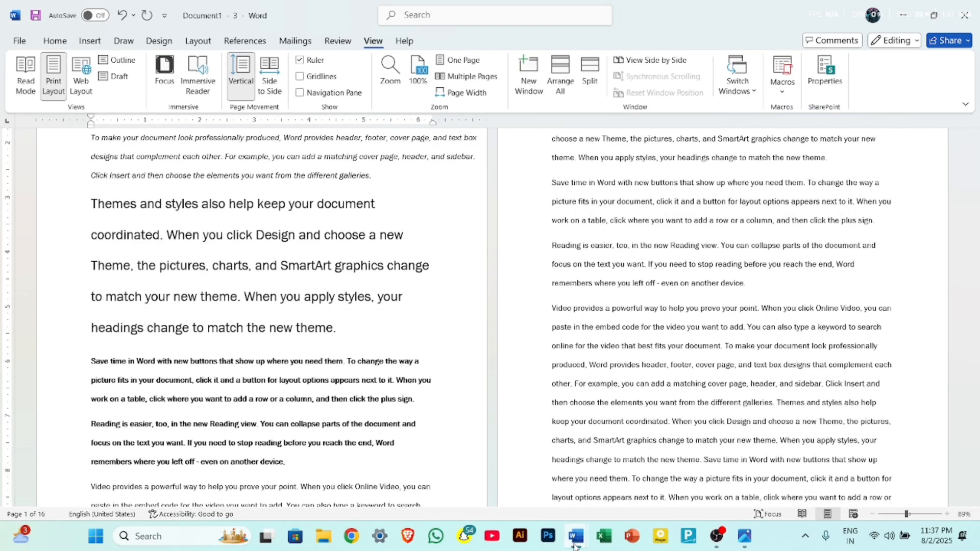
mouse_move(573, 546)
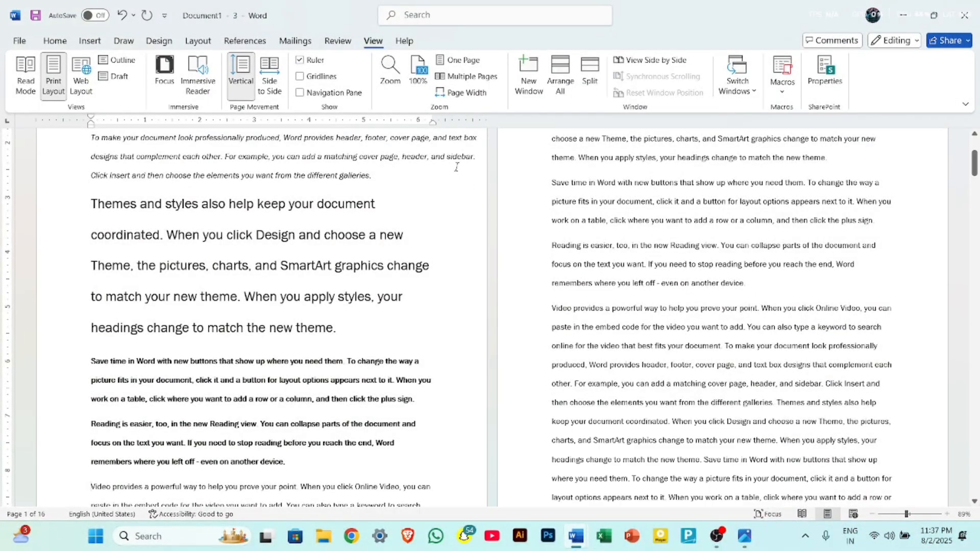
click(650, 60)
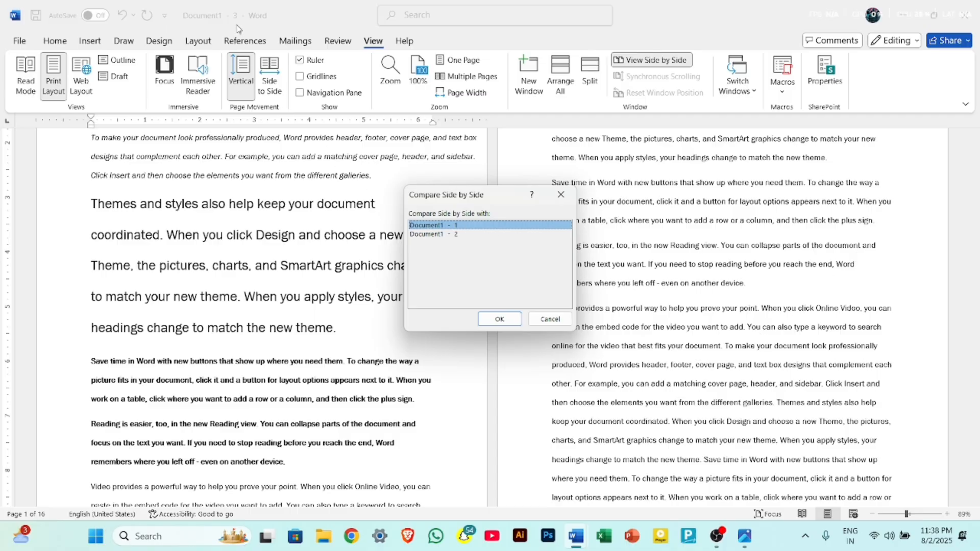
click(561, 195)
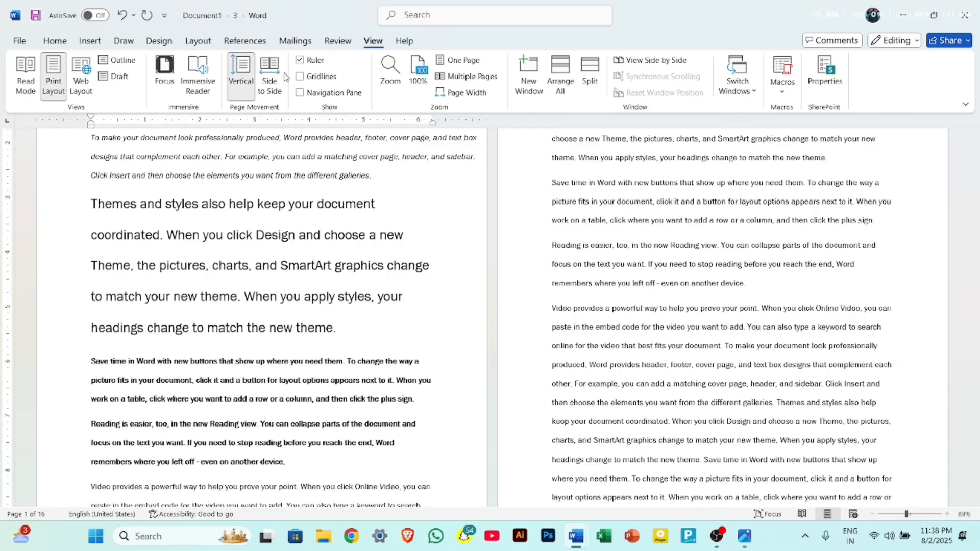
click(658, 62)
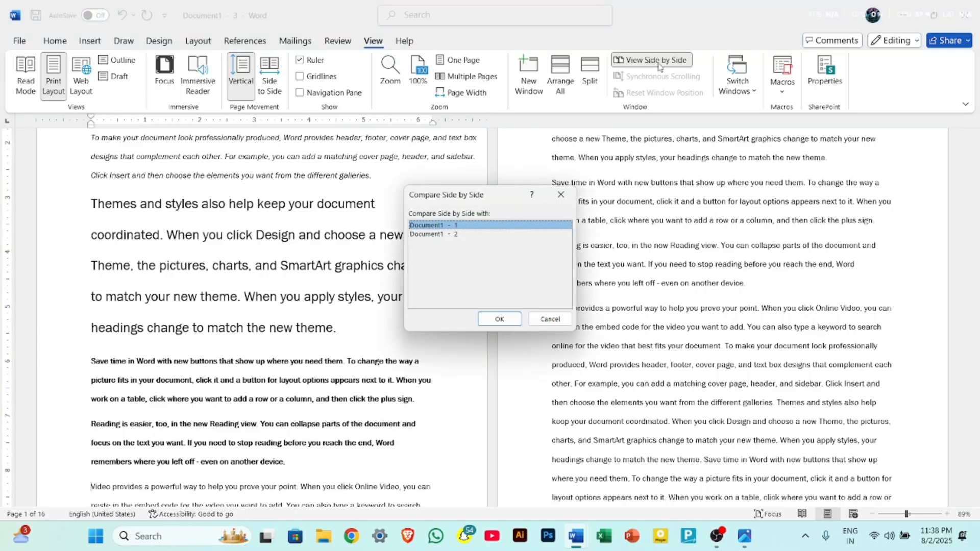
click(485, 234)
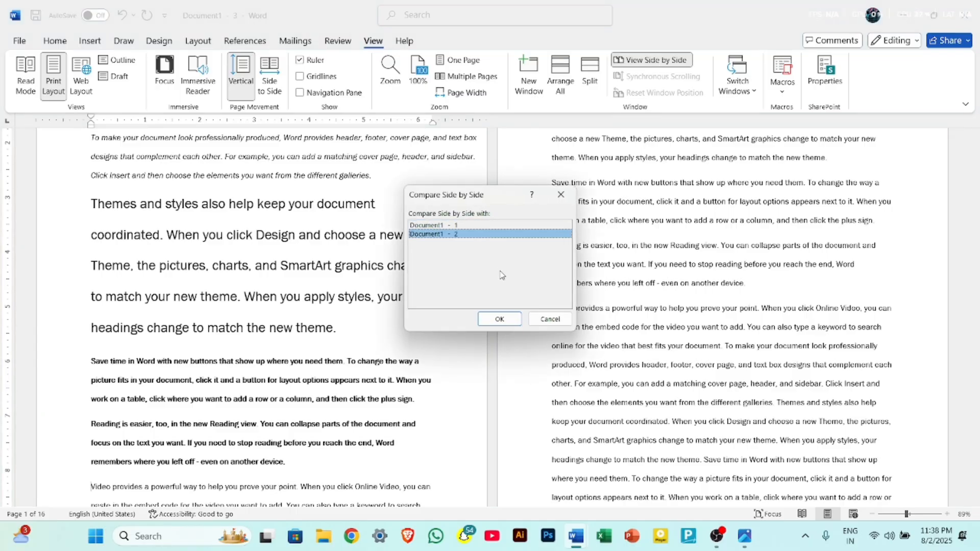
click(495, 322)
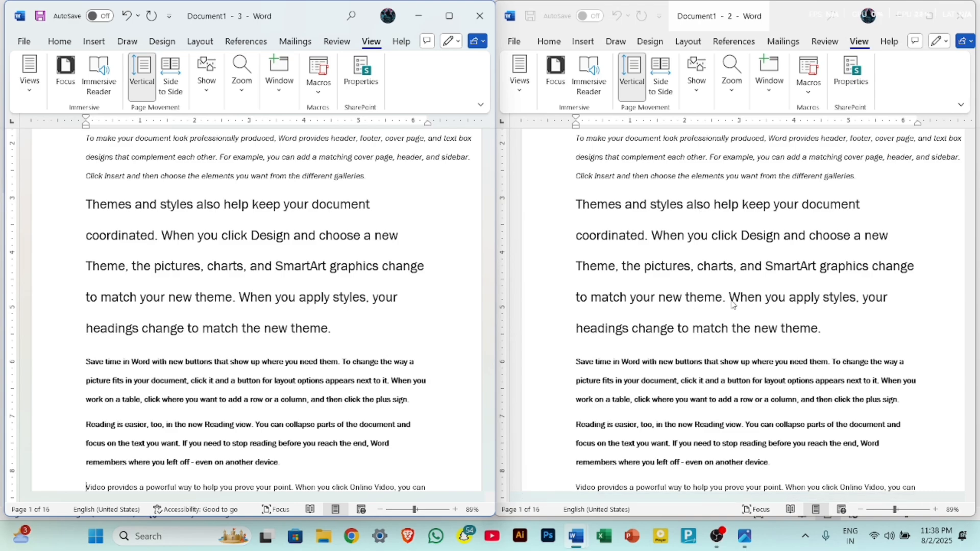
Step: Scroll up and down through the side-by-side windows to compare how both copies move
scroll(733, 305, up, 5)
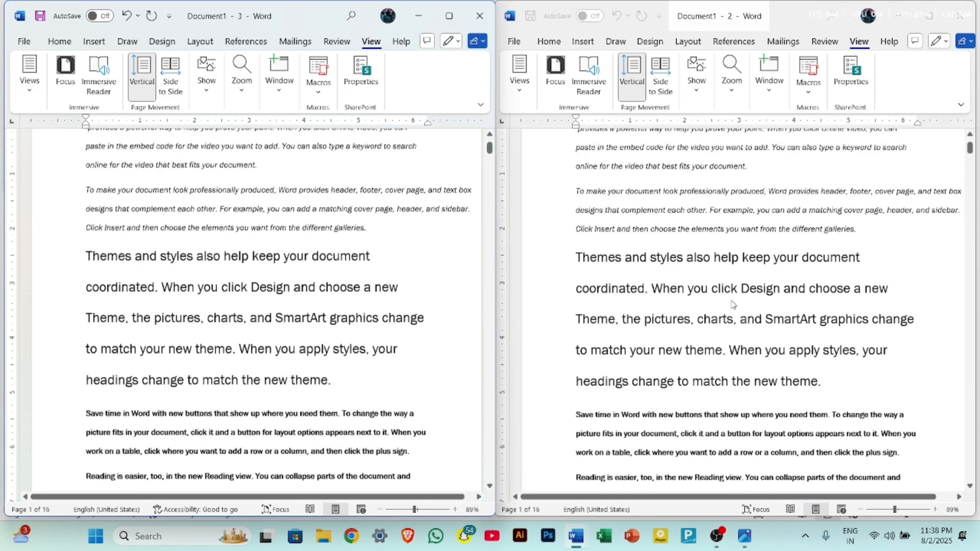
scroll(732, 304, down, 8)
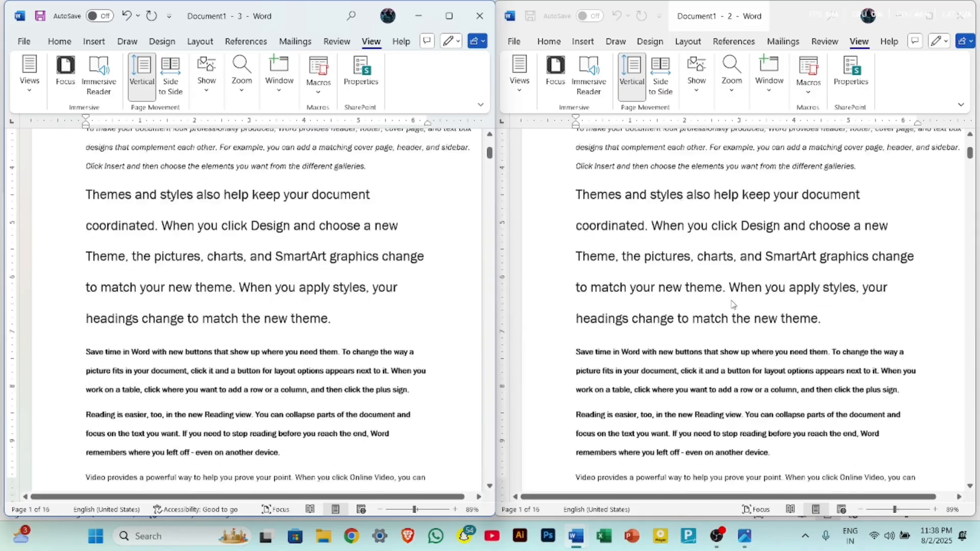
scroll(733, 305, up, 5)
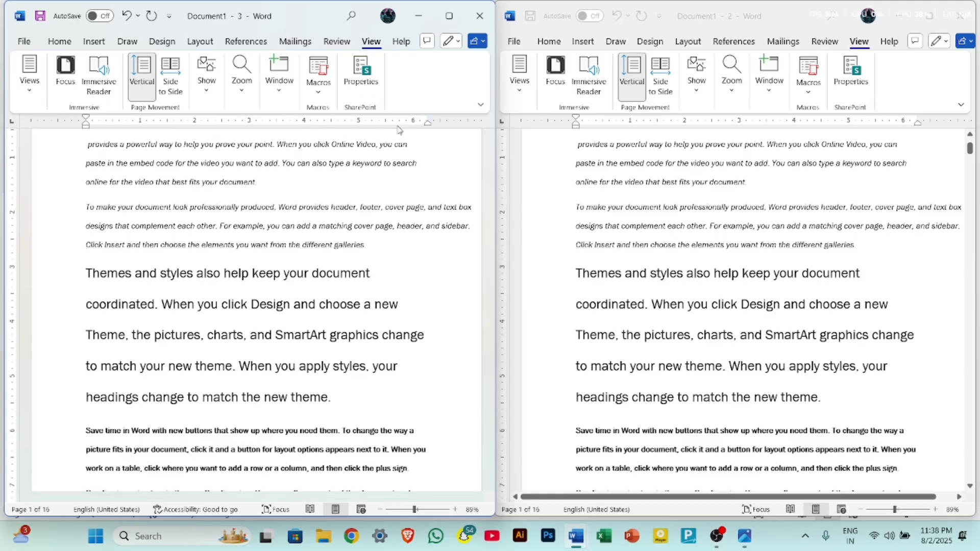
Step: Turn off Synchronous Scrolling from the Document1 - 2 window
click(770, 93)
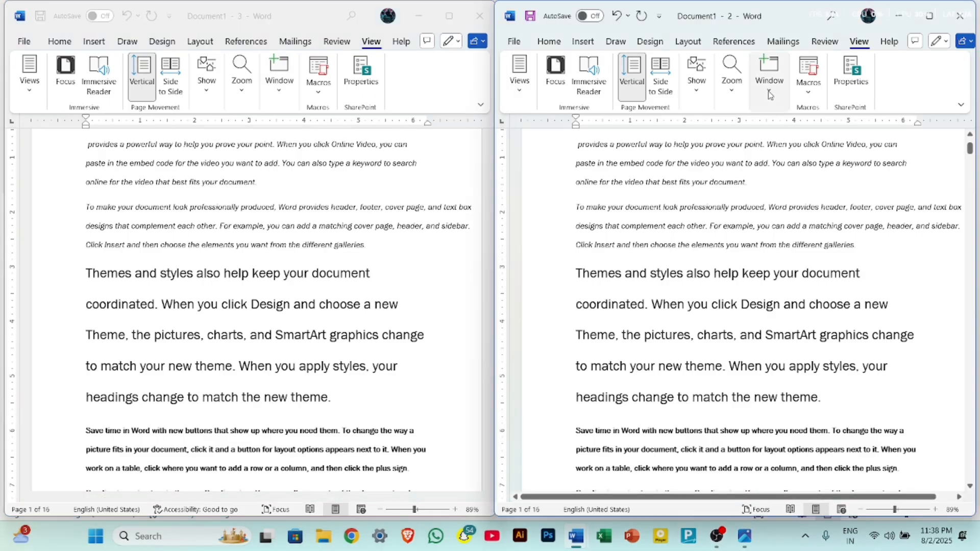
click(769, 93)
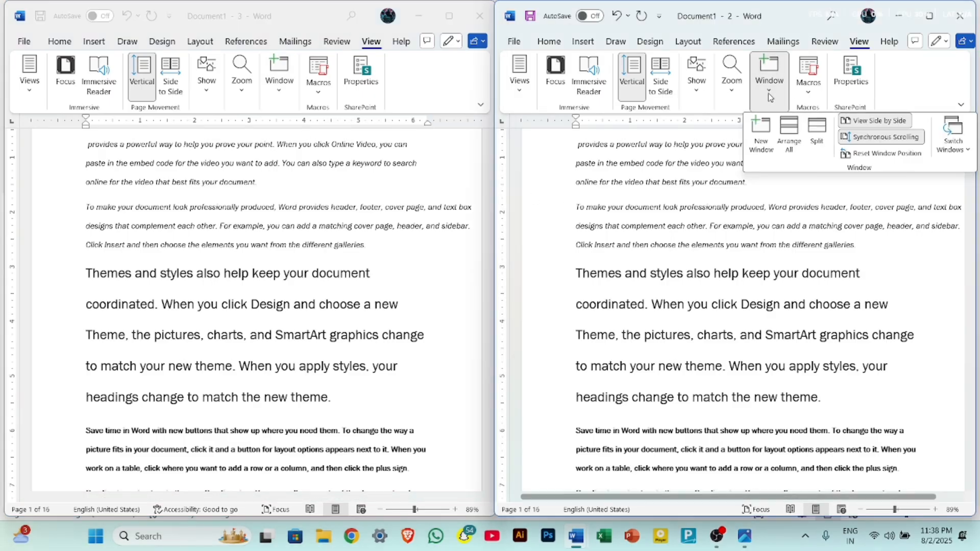
click(887, 143)
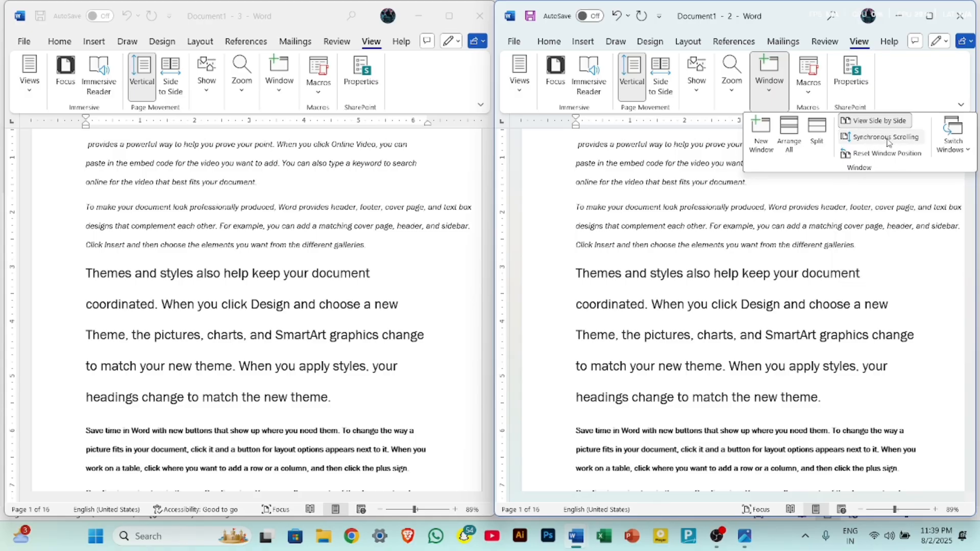
click(887, 142)
click(887, 143)
click(717, 263)
Step: Scroll each of the two side-by-side windows on its own to different parts of the document
scroll(717, 263, up, 3)
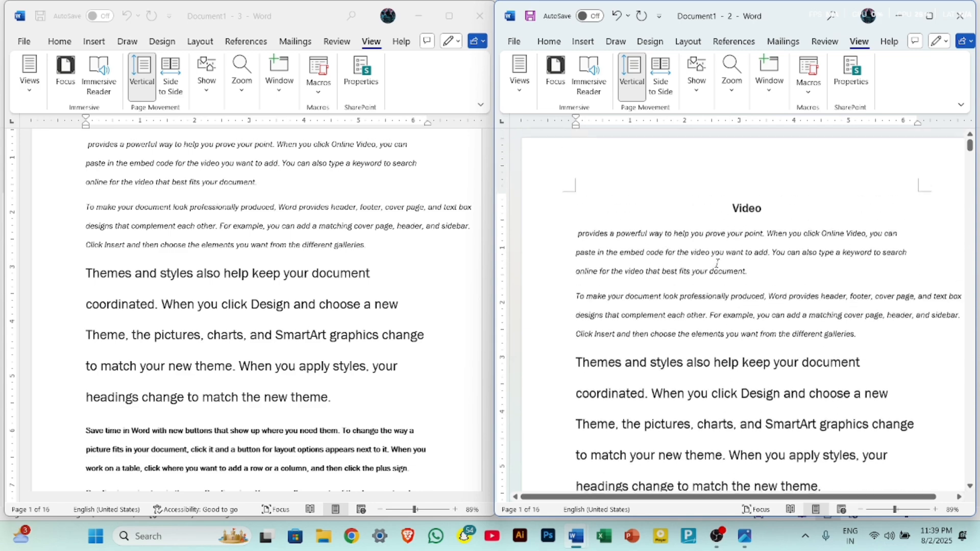
scroll(250, 240, up, 3)
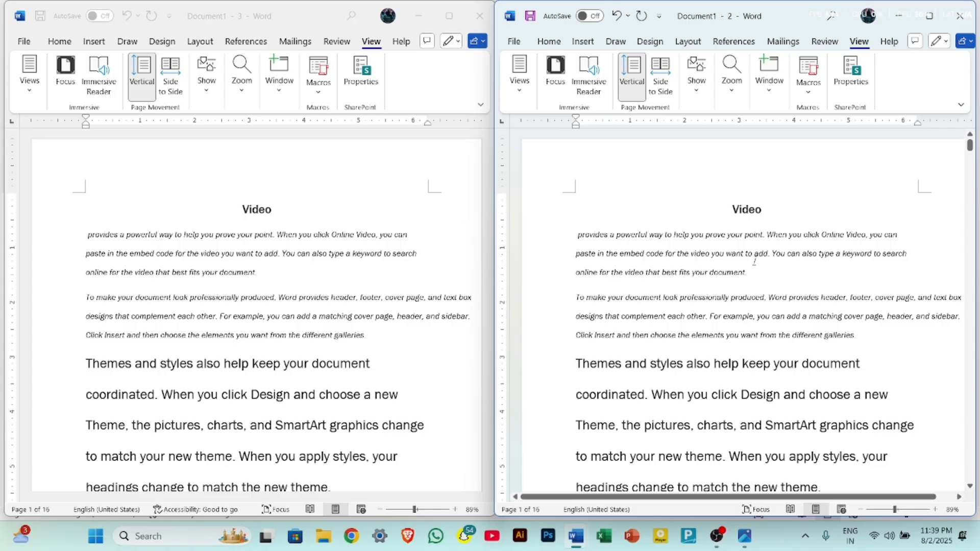
scroll(754, 262, down, 5)
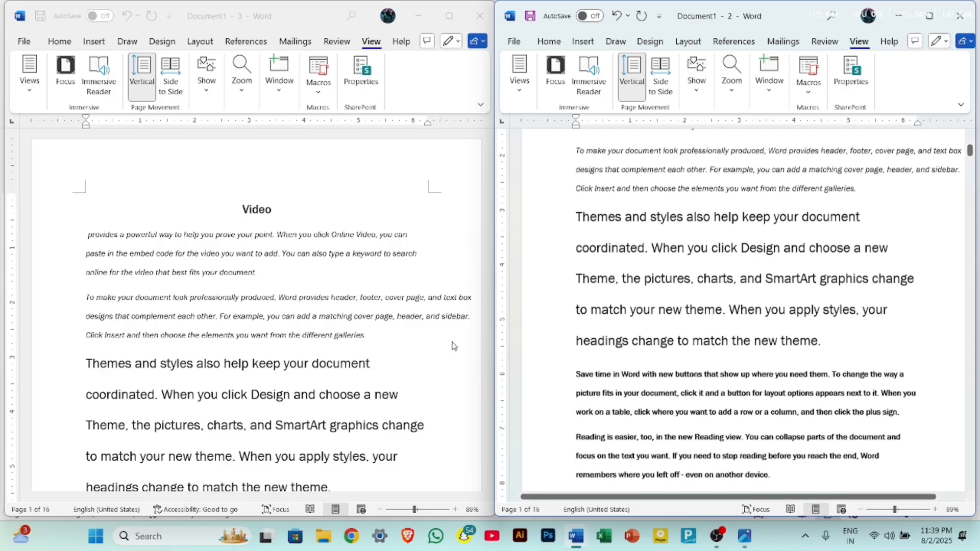
scroll(355, 369, down, 6)
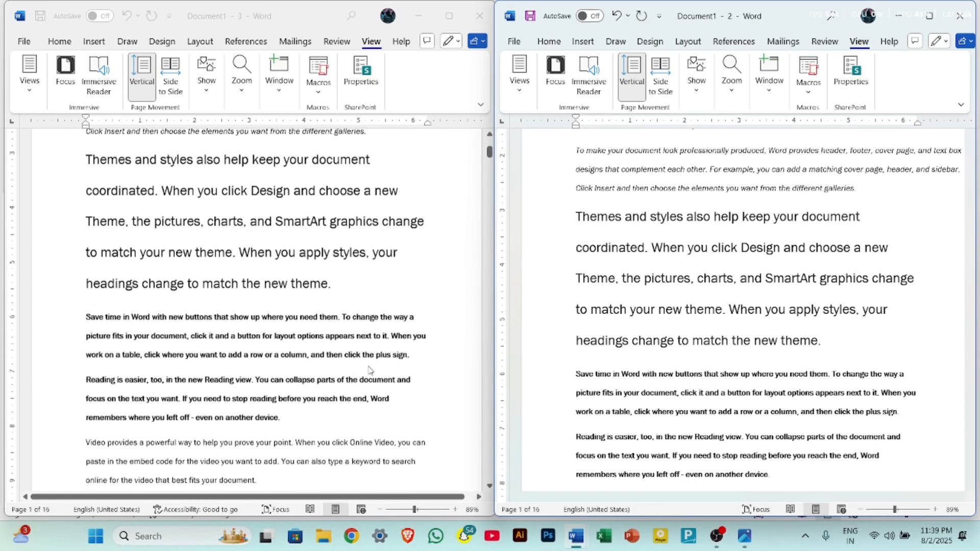
Step: Turn Synchronous Scrolling back on and scroll both windows up toward the Video heading
click(769, 76)
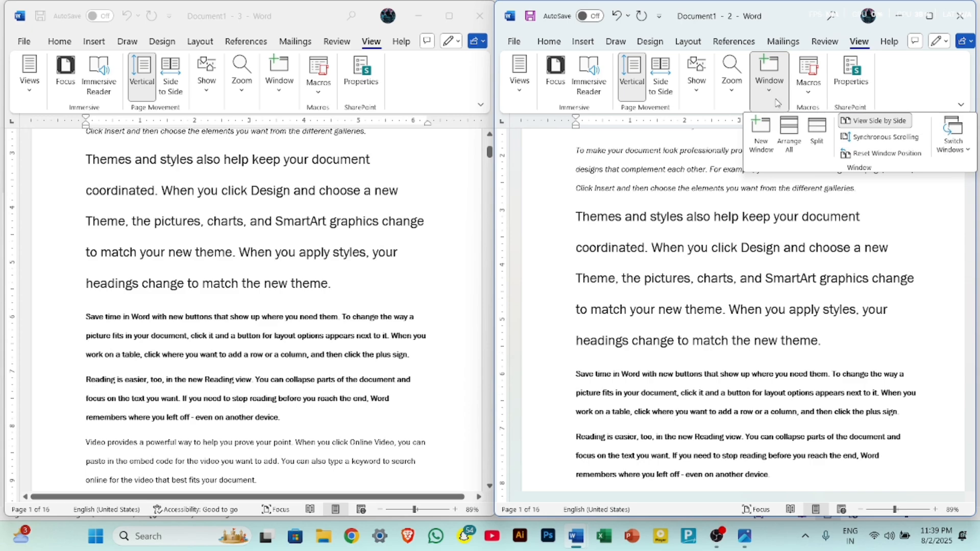
click(860, 135)
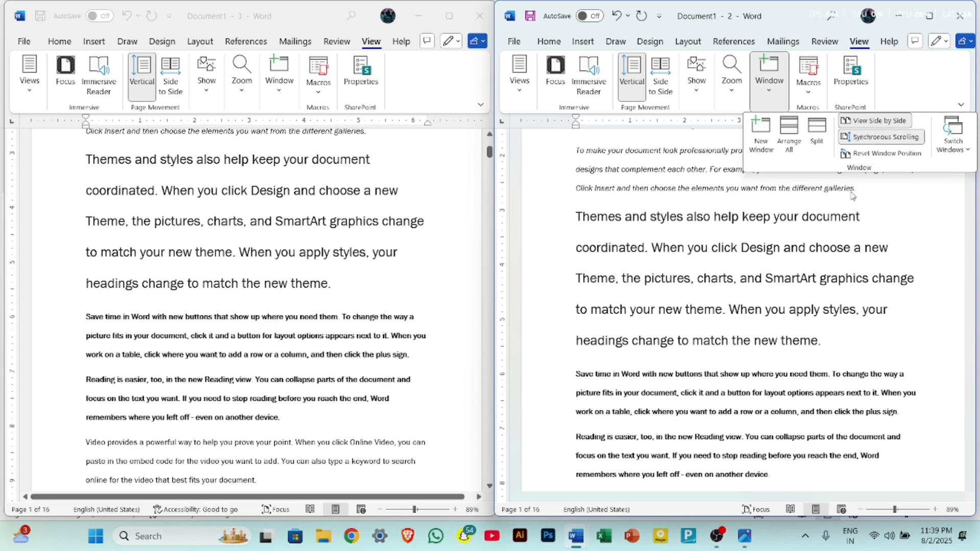
scroll(655, 301, up, 4)
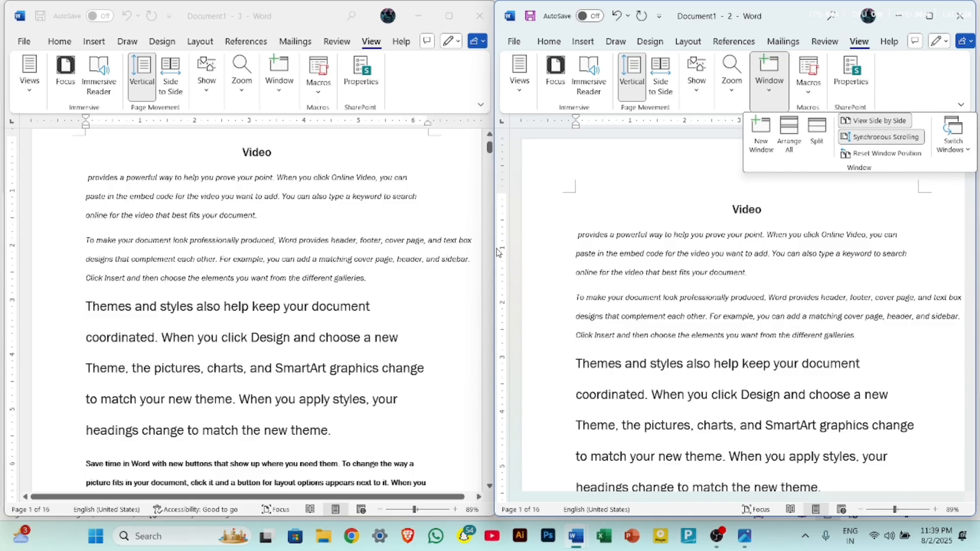
Step: Narrow both side-by-side windows from their inner edges, and restore their arrangement with Reset Window Position
drag(493, 252, 831, 232)
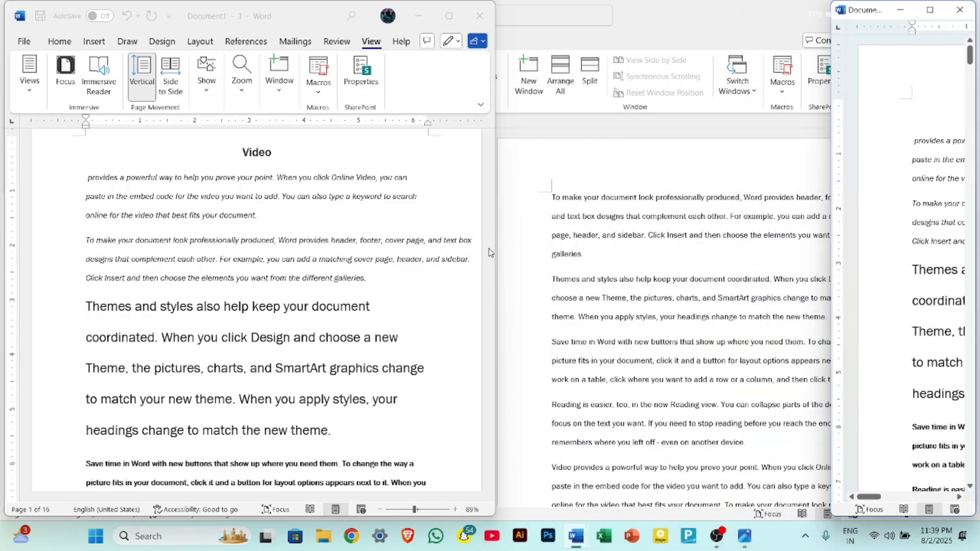
drag(382, 261, 377, 261)
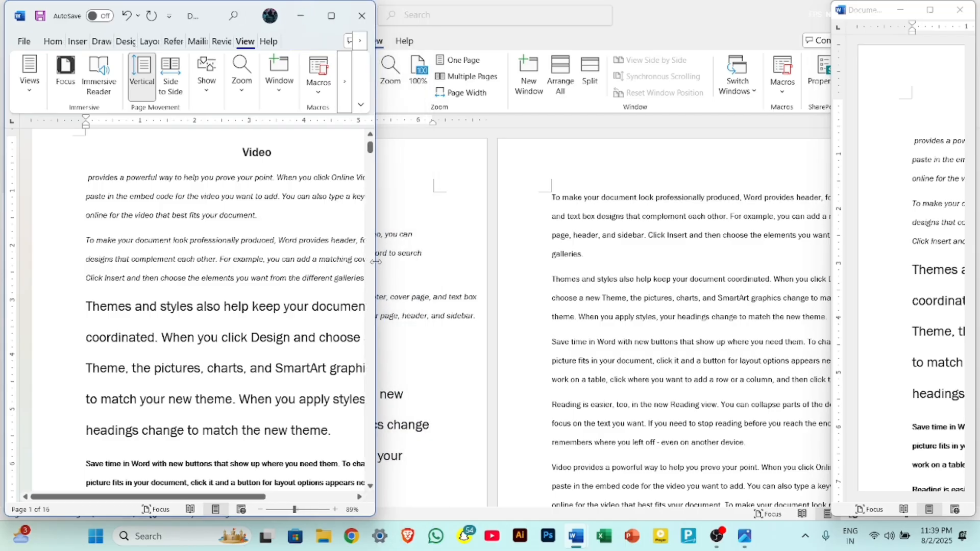
click(279, 96)
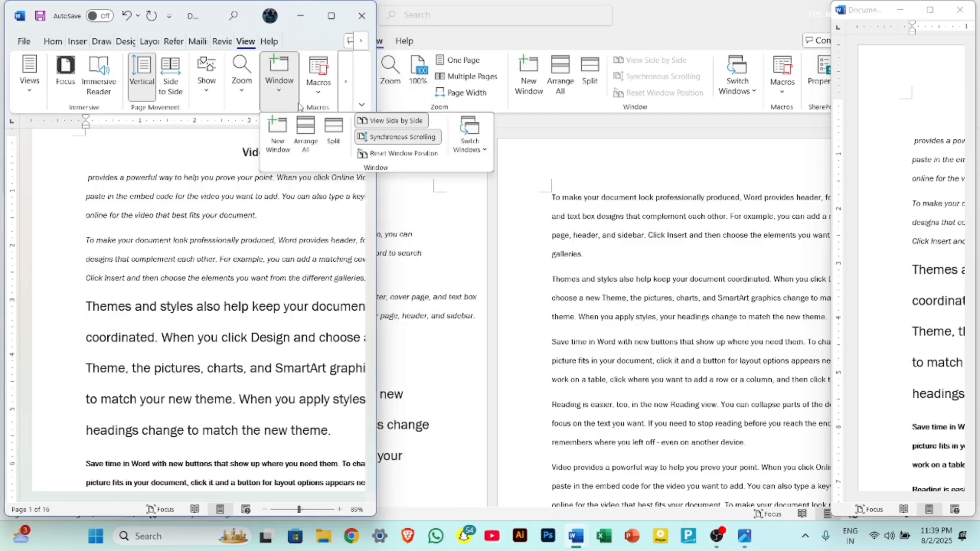
click(397, 154)
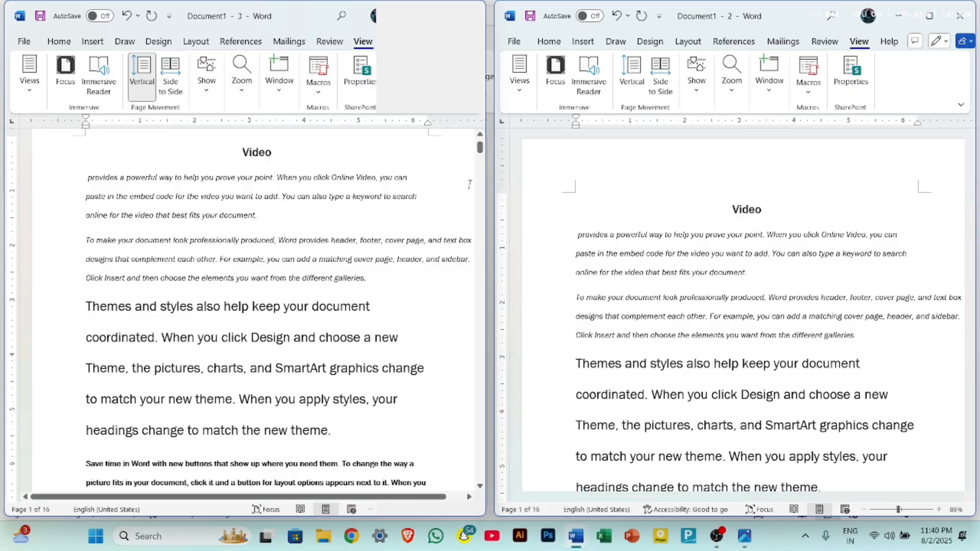
Step: Maximize the Document1 - 2 window and reduce its zoom to 69%
click(779, 93)
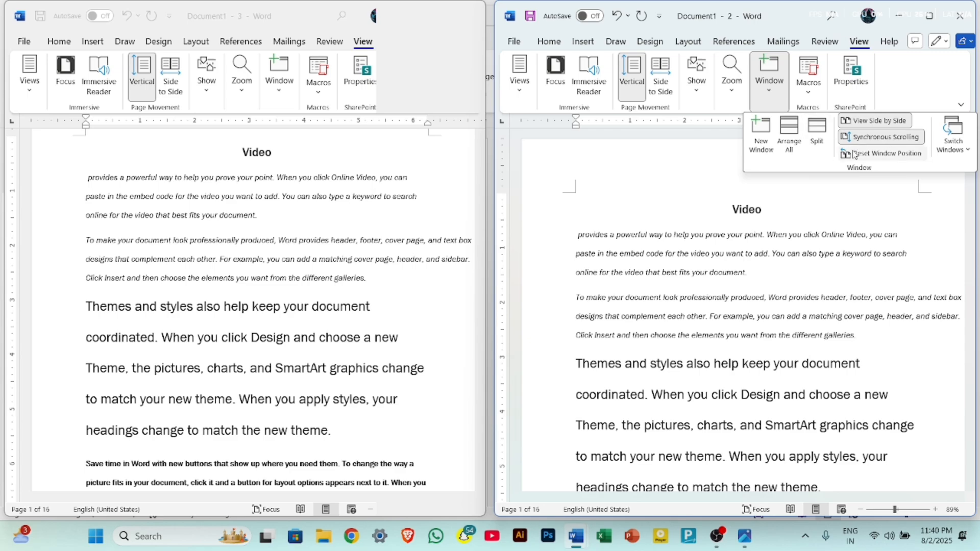
click(928, 16)
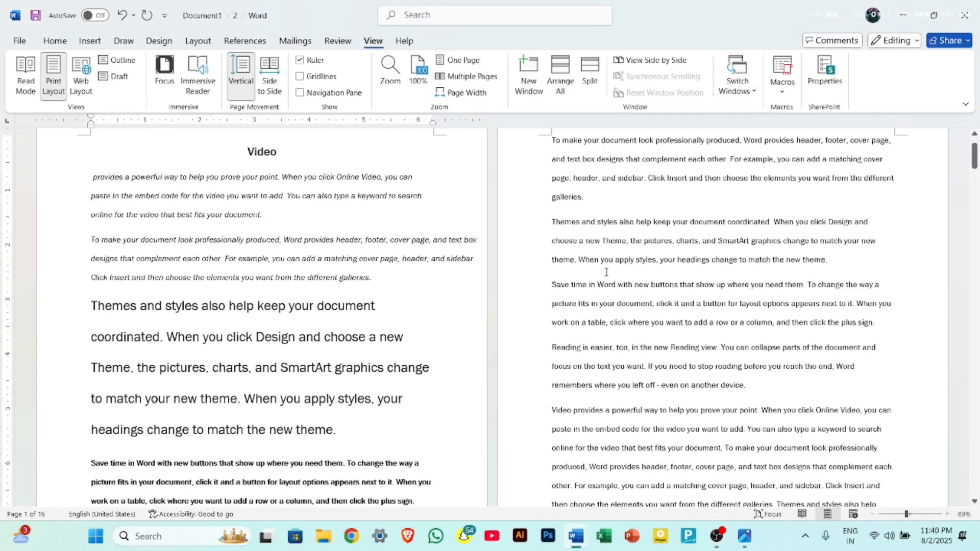
scroll(629, 244, down, 2)
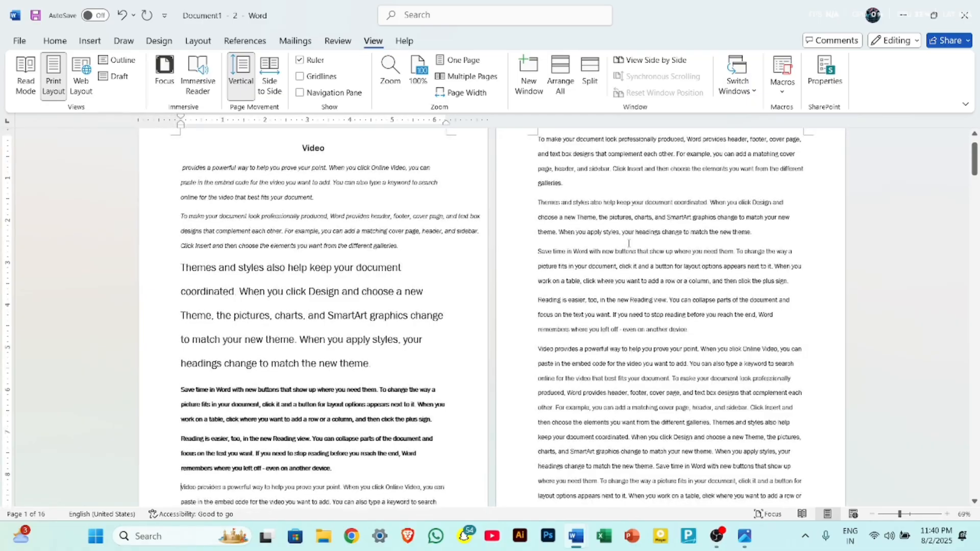
Step: Enlarge the zoom of the Document1 - 2 window to 129% and switch to the Document1 - 1 window
scroll(629, 244, up, 6)
scroll(629, 244, up, 3)
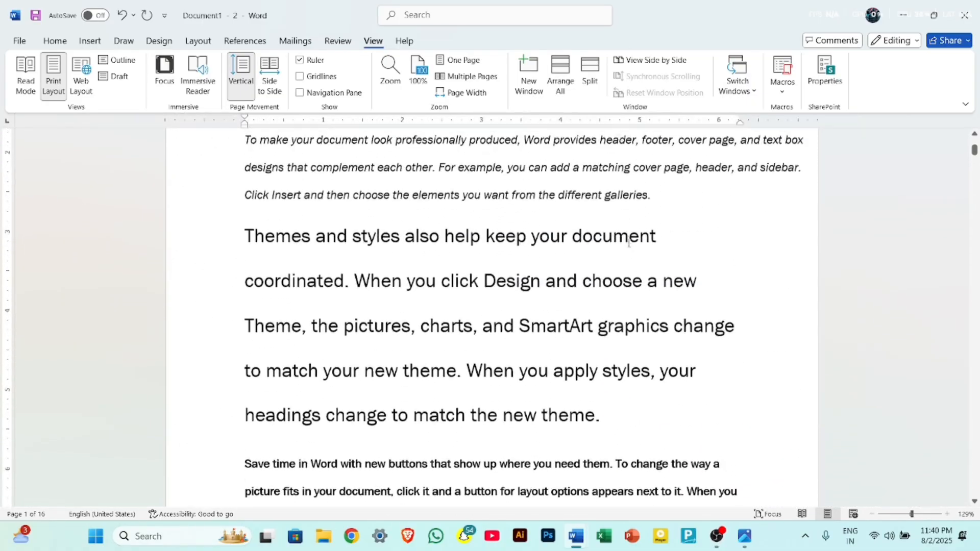
click(750, 96)
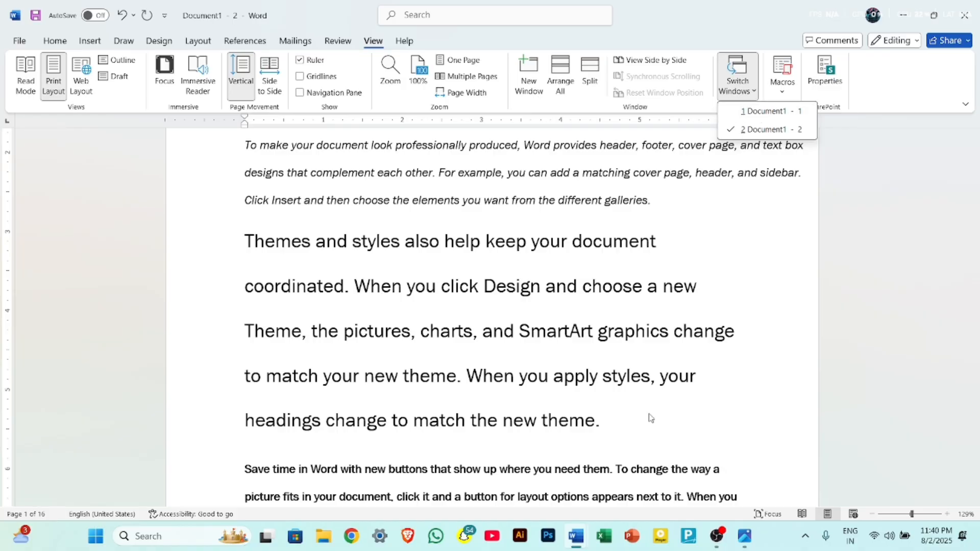
click(574, 542)
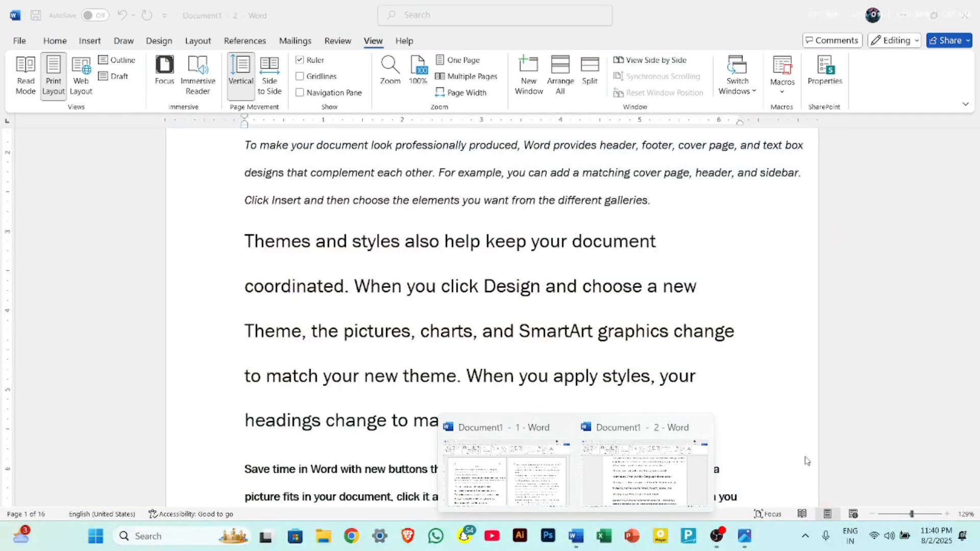
click(745, 95)
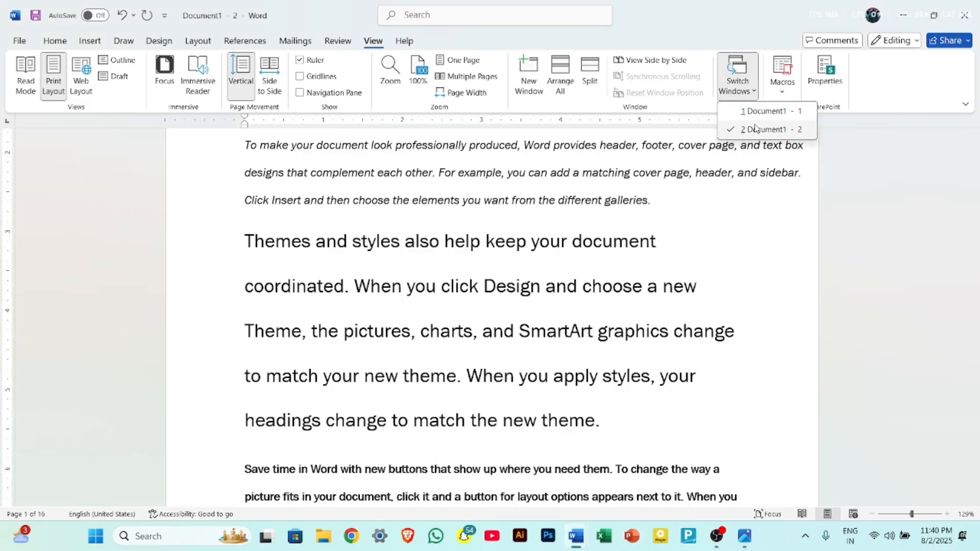
click(768, 118)
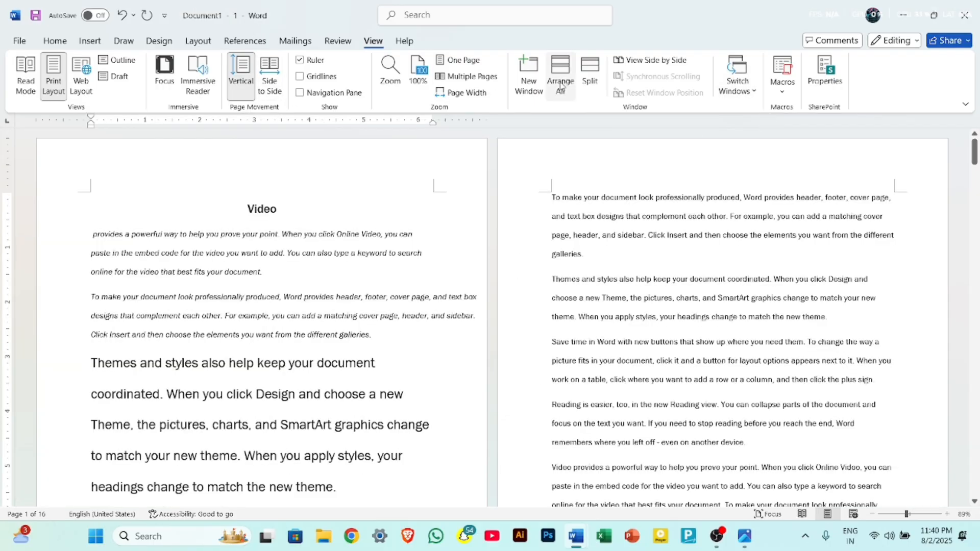
Step: Switch to the Document1 - 2 window and return to Document1 - 1 using Switch Windows
click(737, 77)
click(760, 128)
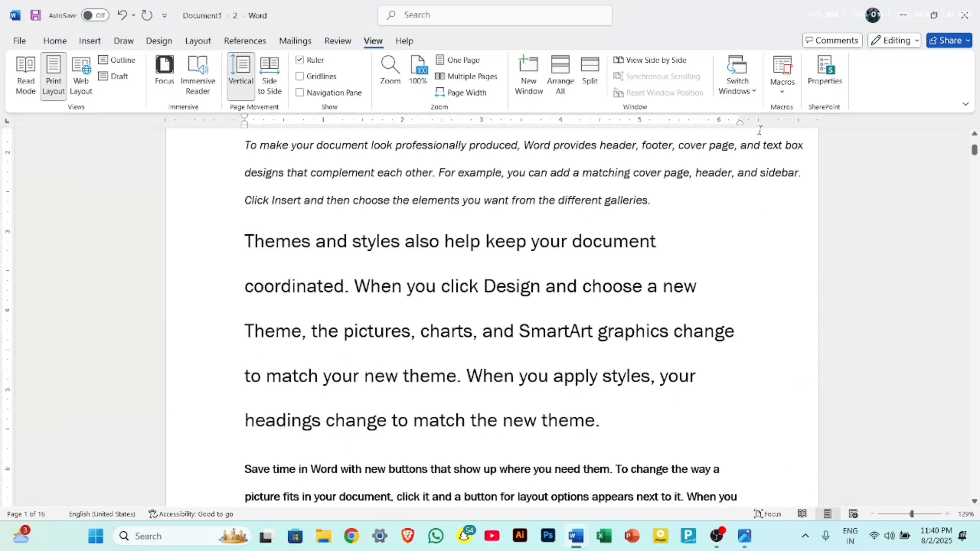
click(737, 74)
click(770, 115)
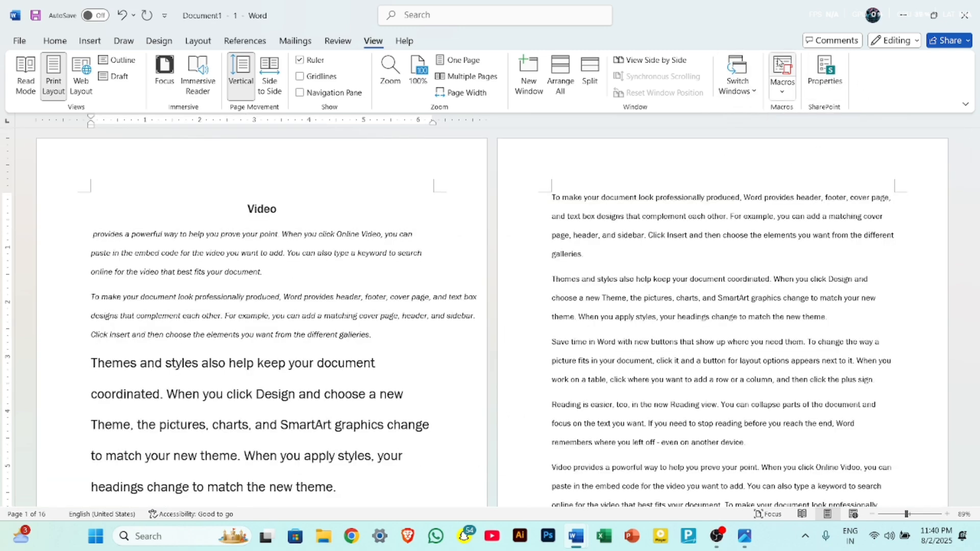
Step: Review the document's properties, including its pages, words and total editing time, and return to the document
click(830, 68)
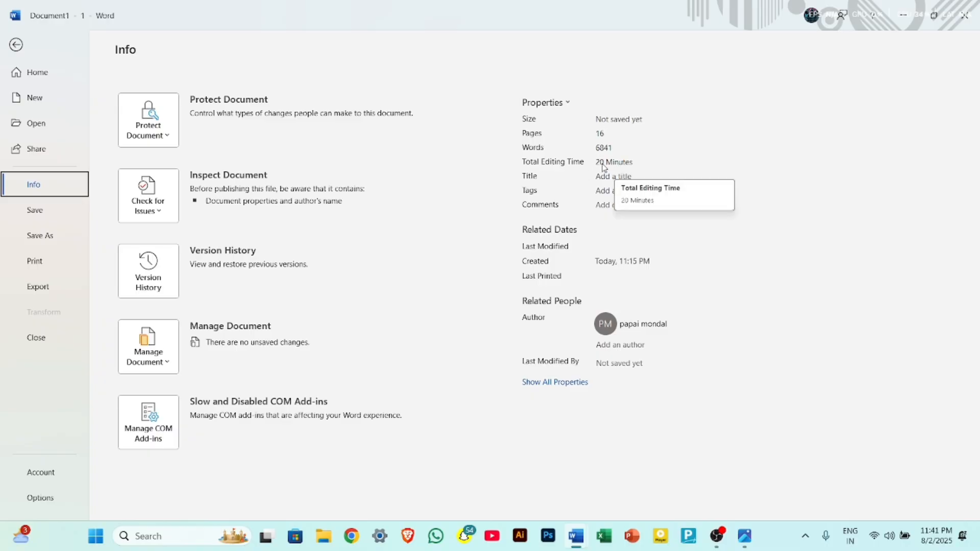
click(630, 175)
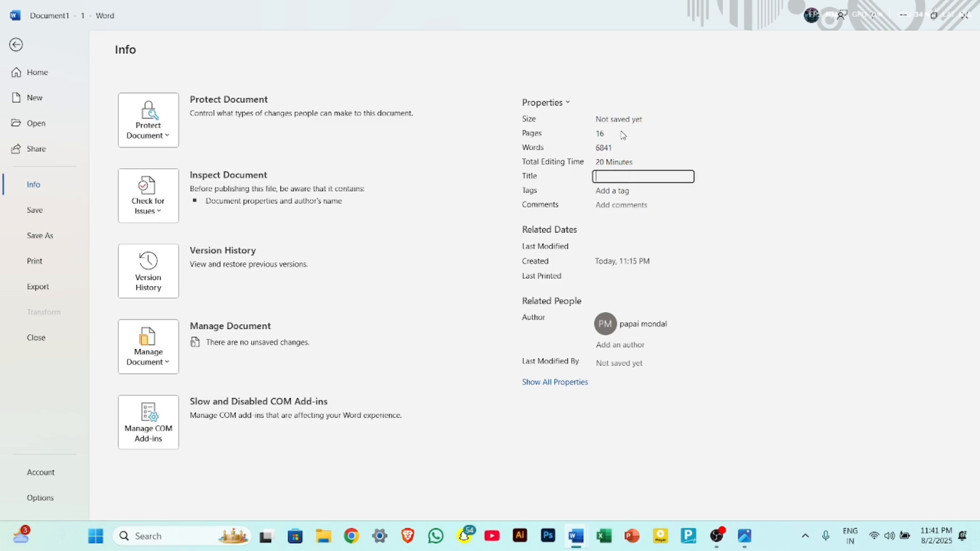
key(Escape)
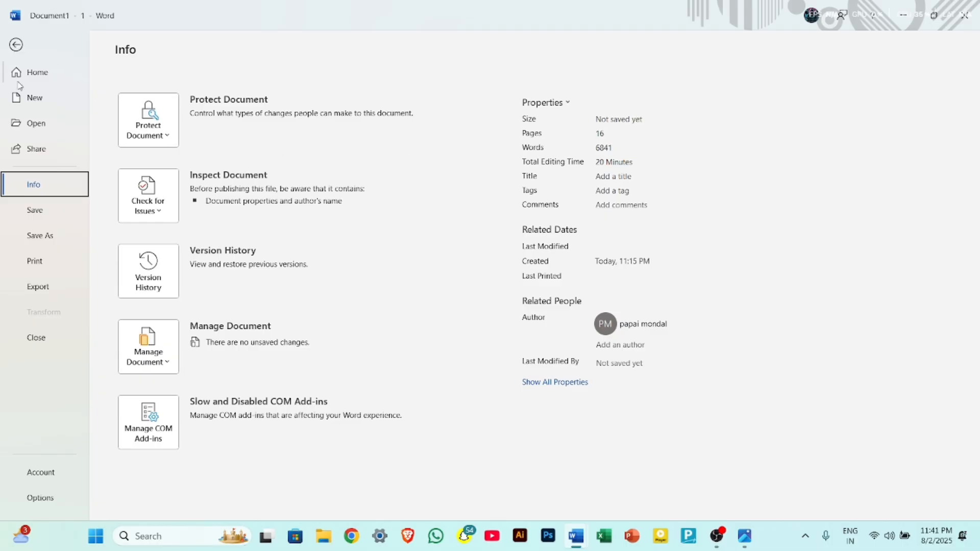
click(16, 45)
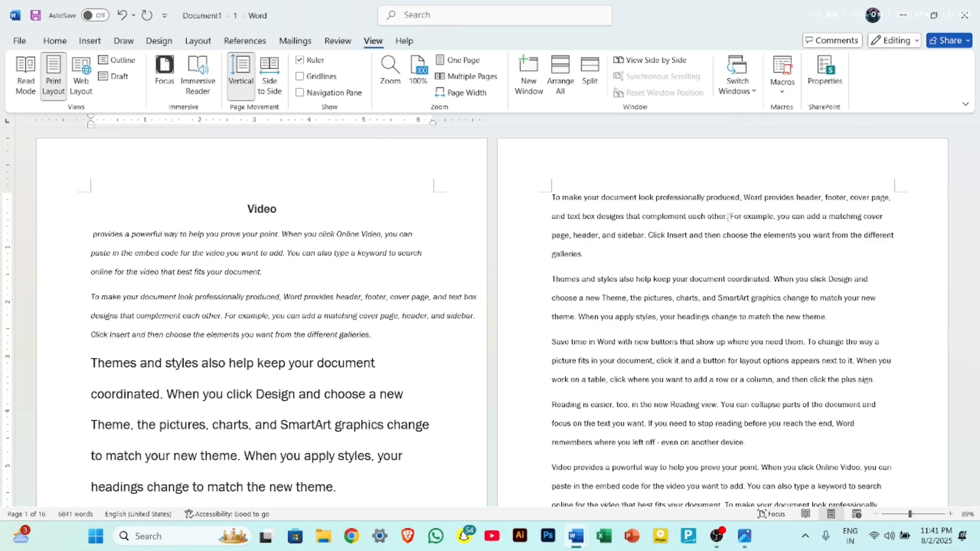
Step: Delete the document's entire text
key(ctrl+a)
key(Delete)
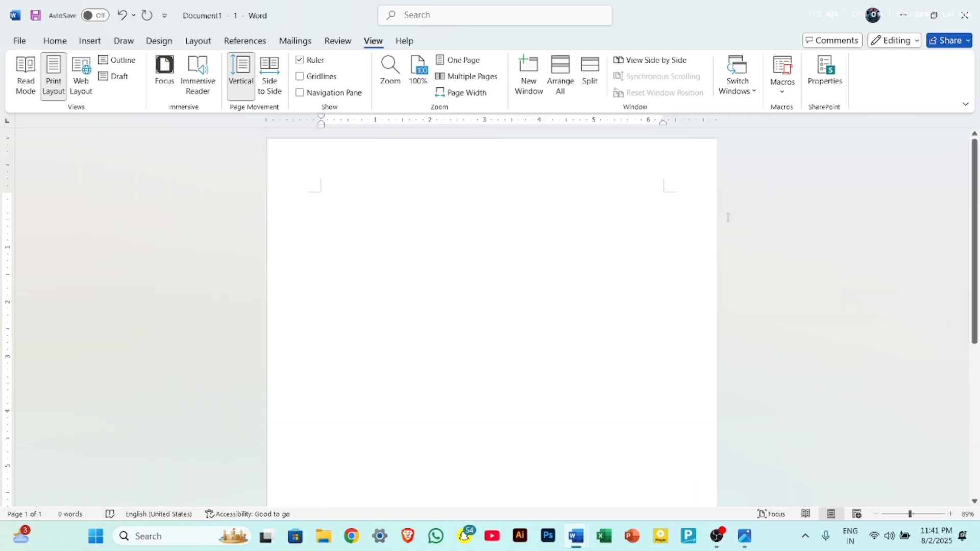
Step: Start recording a macro named NOTES, stored in All Documents (Normal.dotm)
click(782, 97)
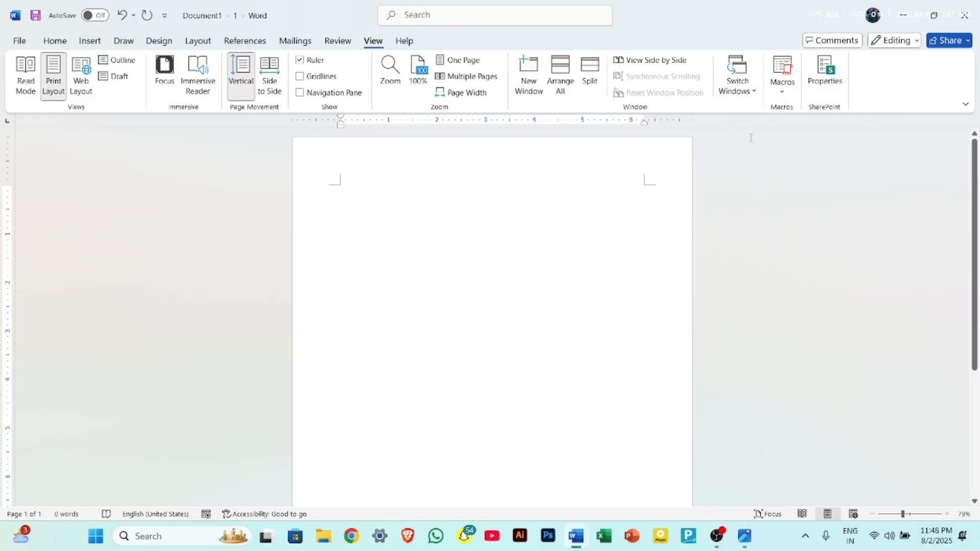
click(784, 92)
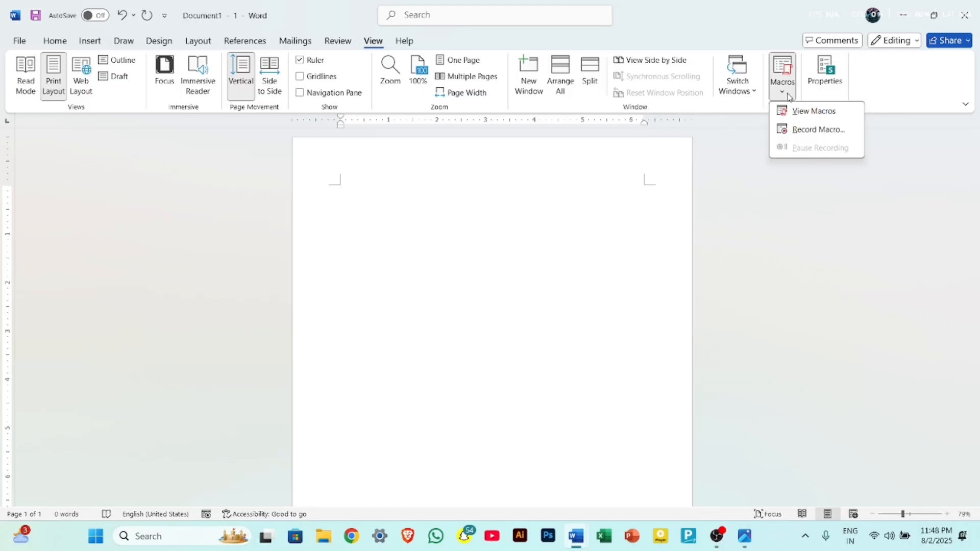
click(810, 129)
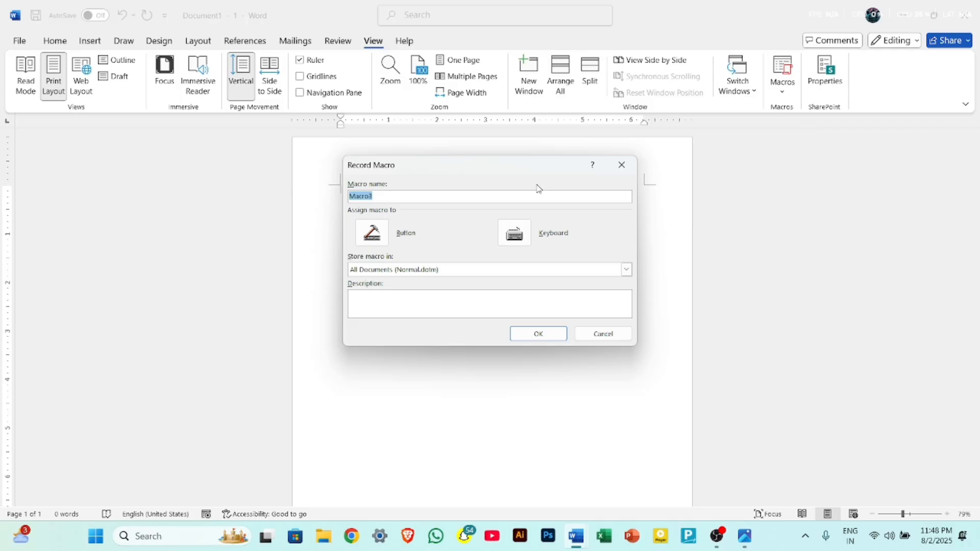
click(428, 198)
key(BackSpace)
key(BackSpace)
key(BackSpace)
key(BackSpace)
key(BackSpace)
key(BackSpace)
text(NOYTES)
key(BackSpace)
key(BackSpace)
key(BackSpace)
text(TES)
click(524, 333)
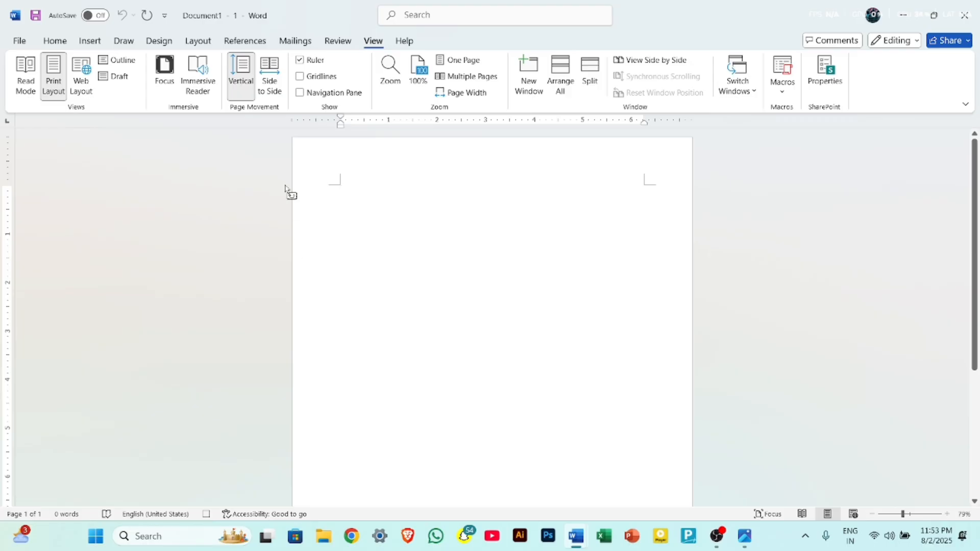
Step: Enter NOTES as the title on the blank page and apply the Heading 1 style to it
text(NOTES)
double_click(363, 194)
click(55, 41)
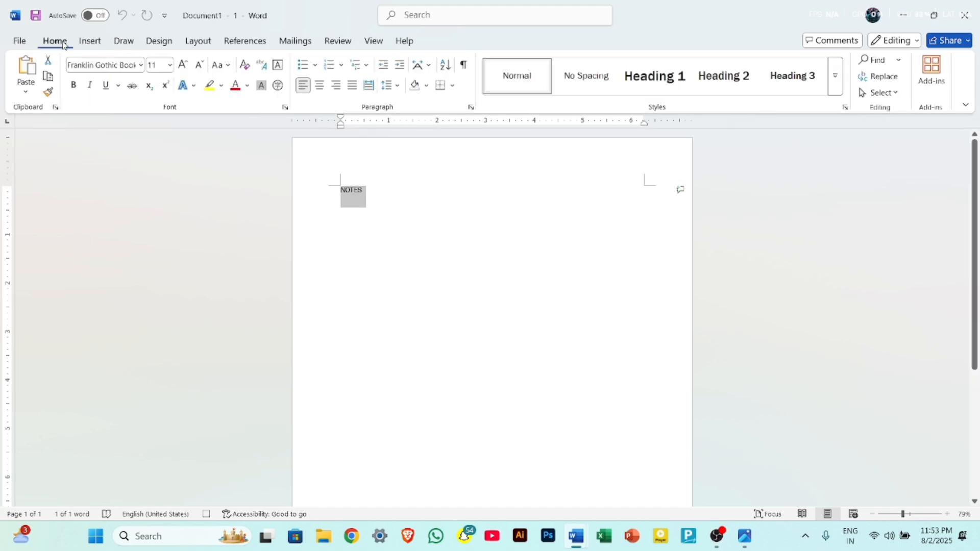
click(654, 87)
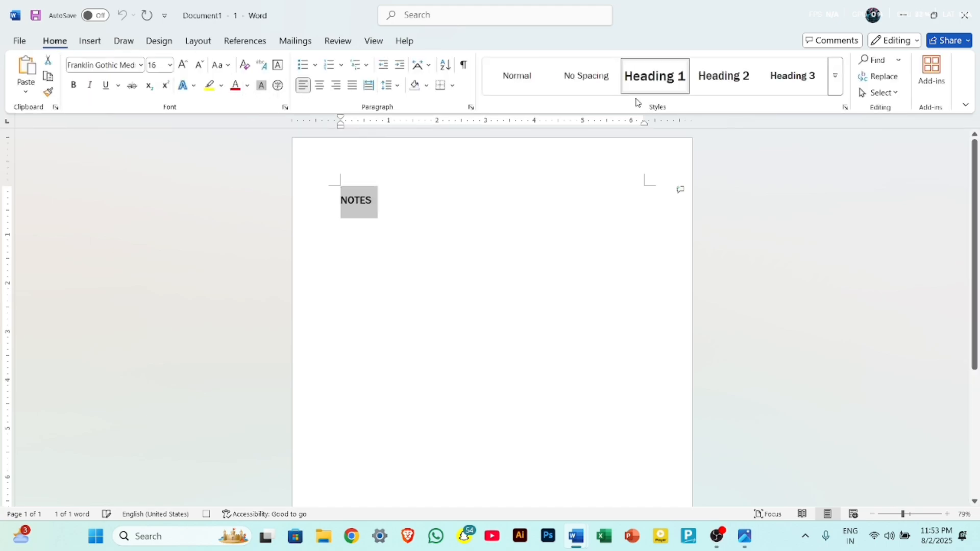
Step: Center the NOTES heading and increase its font size to 26
click(320, 86)
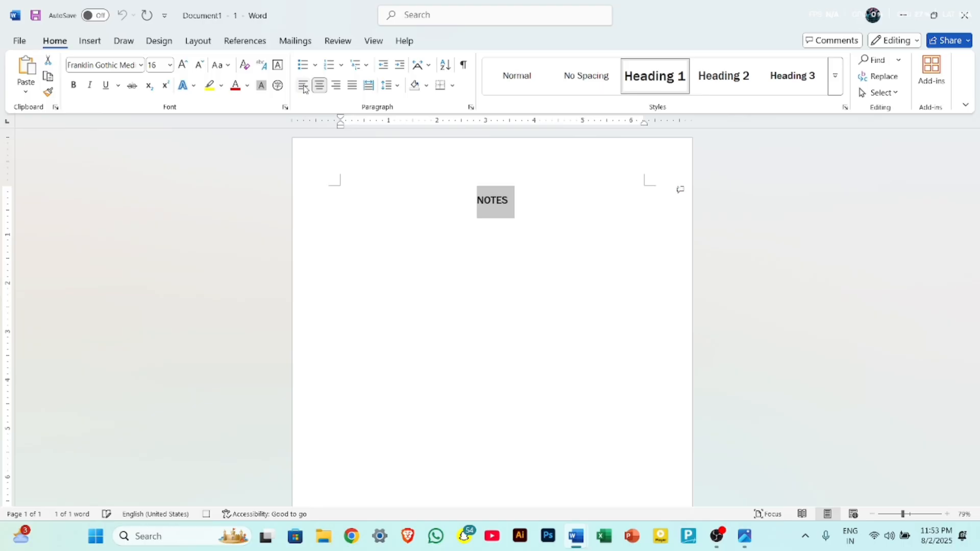
click(183, 67)
click(182, 67)
click(183, 67)
click(183, 67)
click(183, 66)
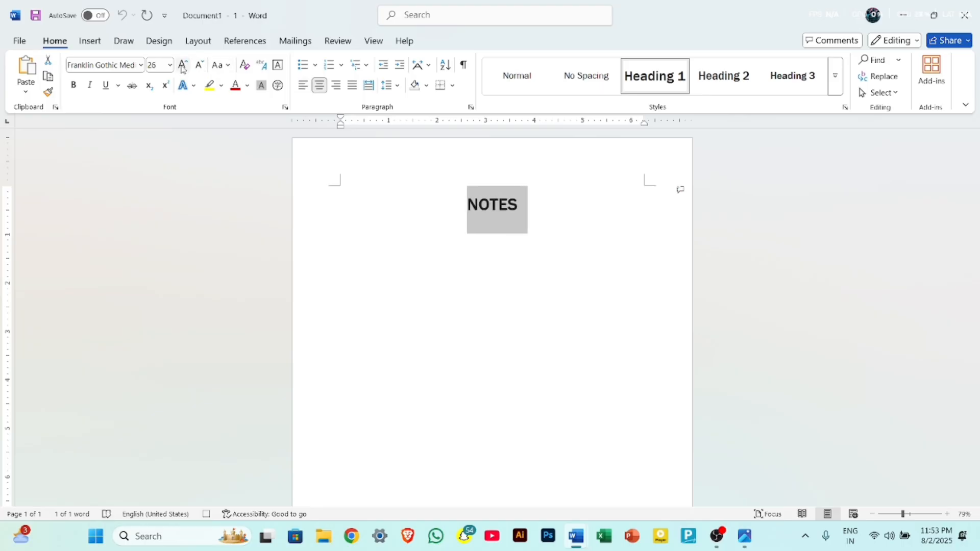
Step: Add the diagonal CONFIDENTIAL watermark and a 3-D page border to the whole document
click(158, 41)
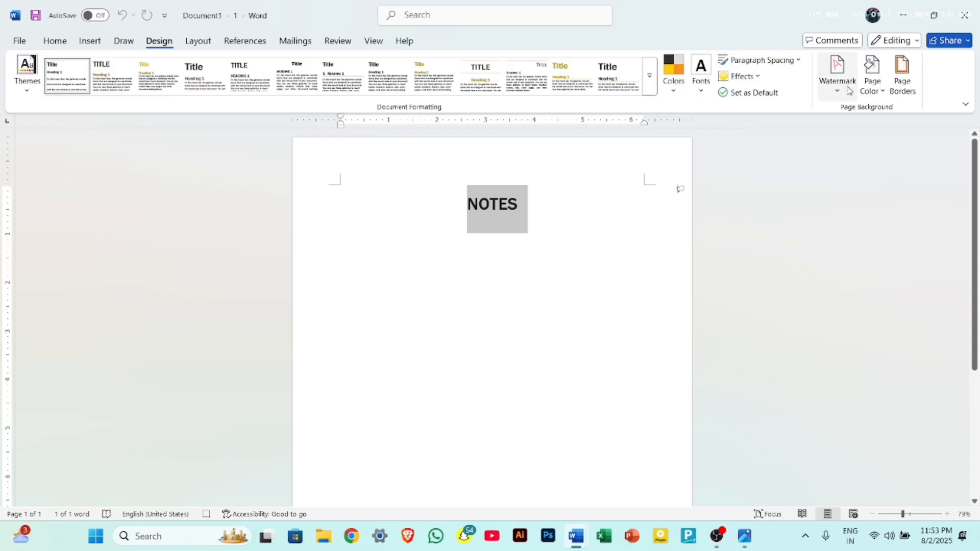
click(844, 64)
click(764, 217)
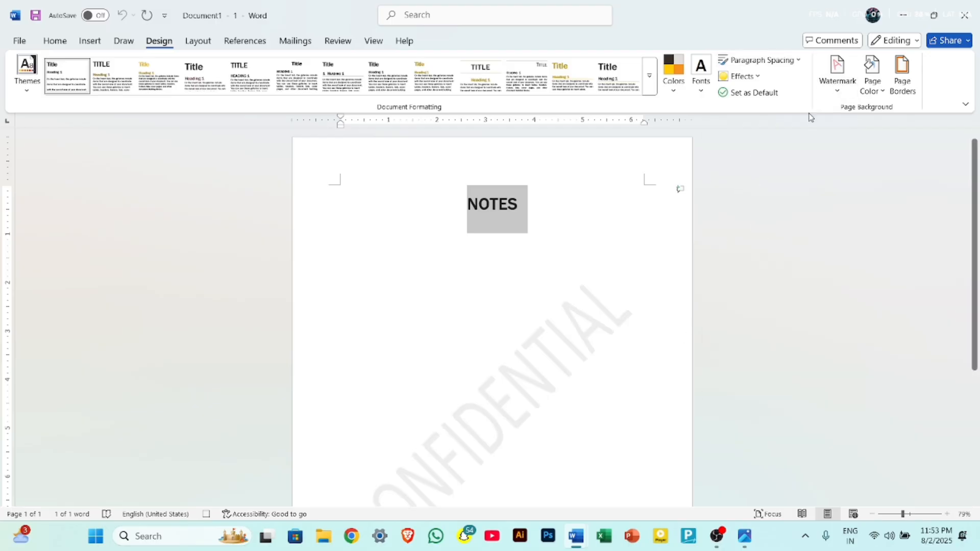
click(901, 91)
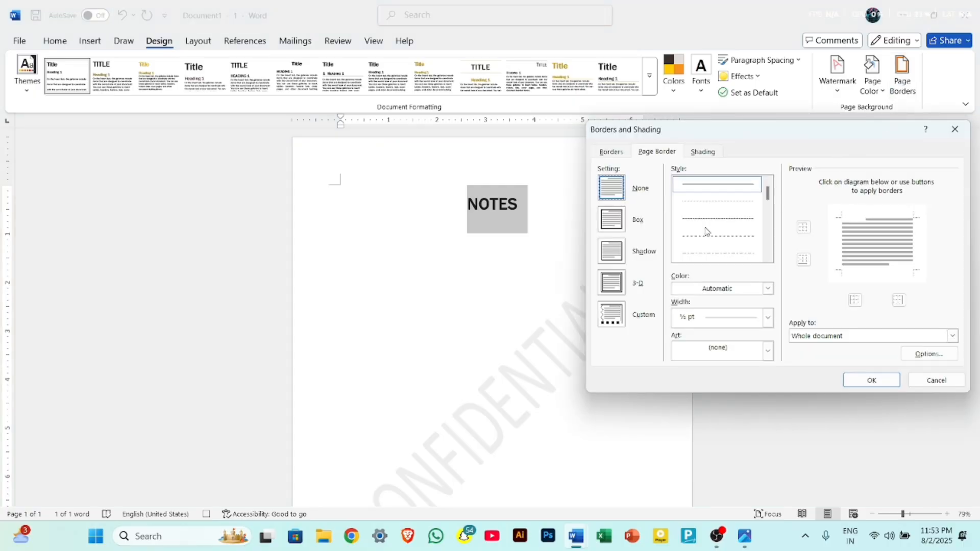
click(611, 282)
click(875, 379)
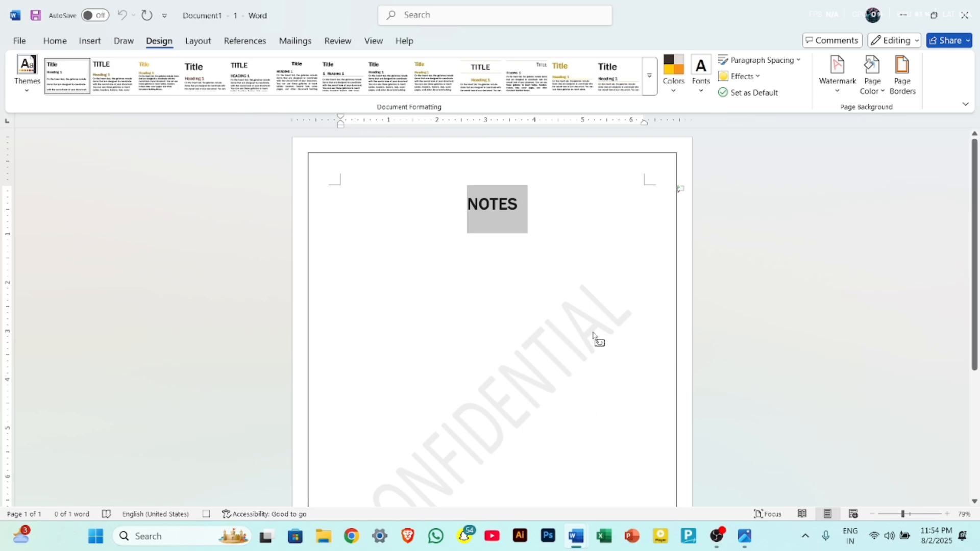
Step: Stop recording the macro
click(377, 42)
click(782, 90)
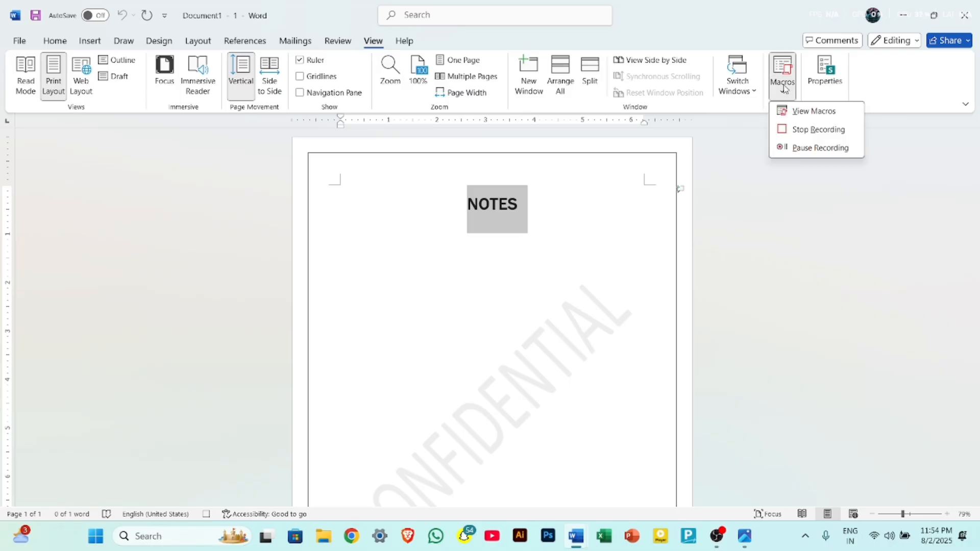
click(809, 130)
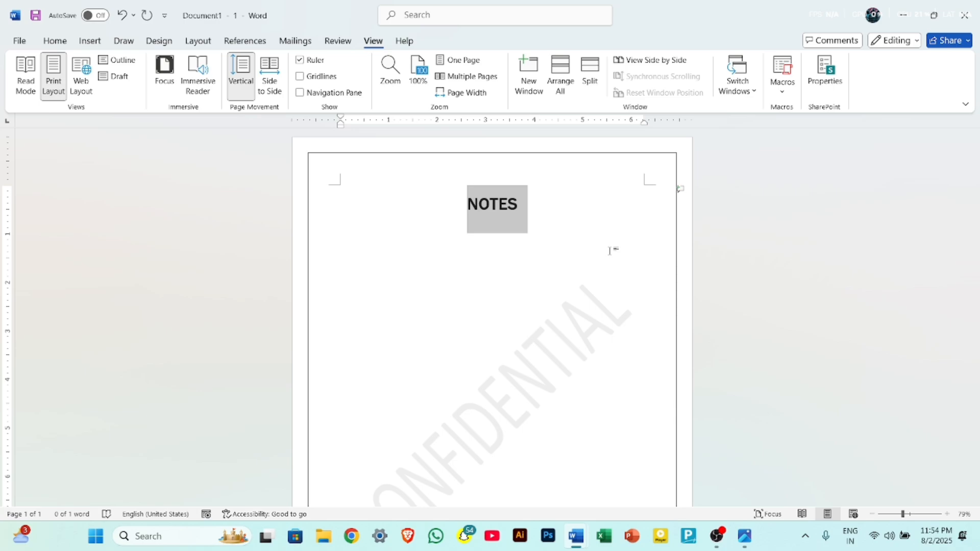
Step: Create a new blank document, run the NOTES macro in it and reduce the zoom to 49%
key(ctrl+n)
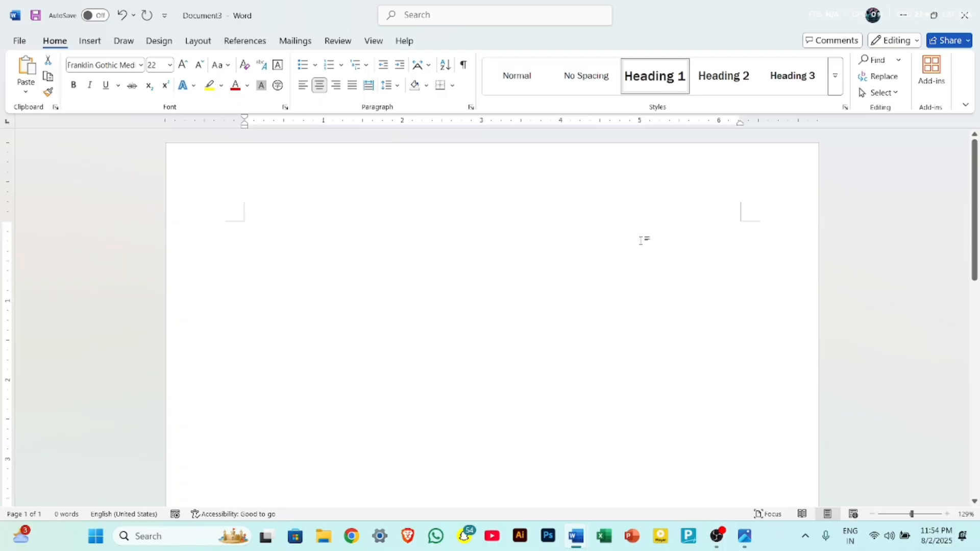
click(377, 45)
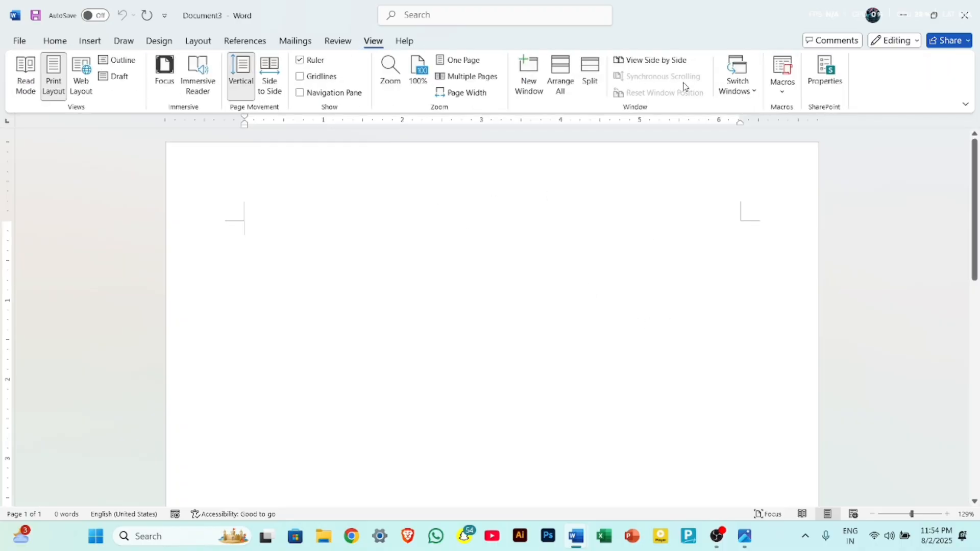
click(782, 94)
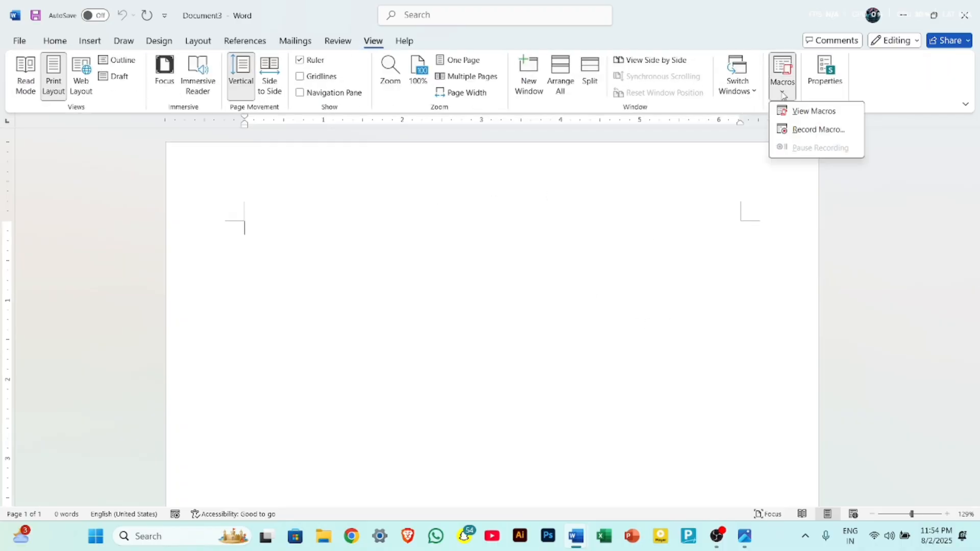
click(826, 116)
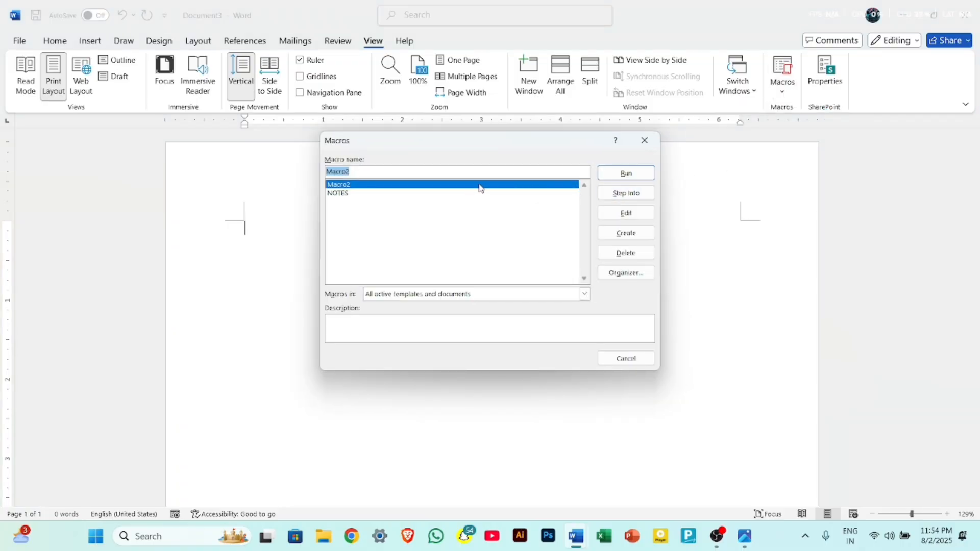
click(418, 194)
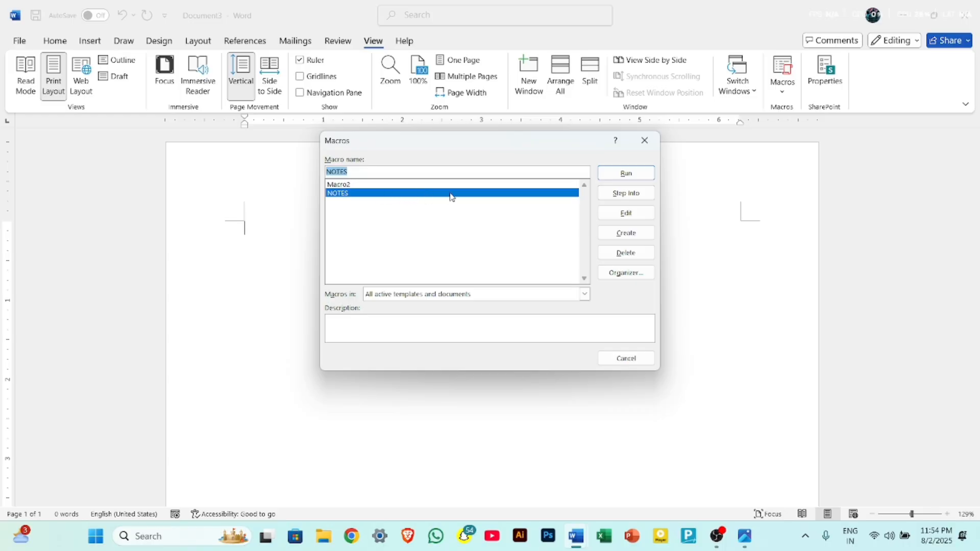
click(625, 174)
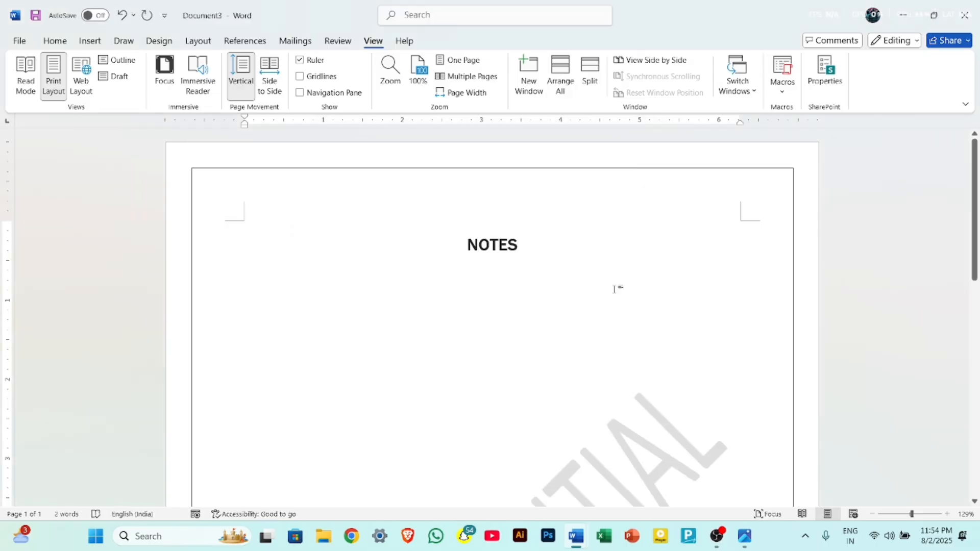
scroll(615, 290, down, 4)
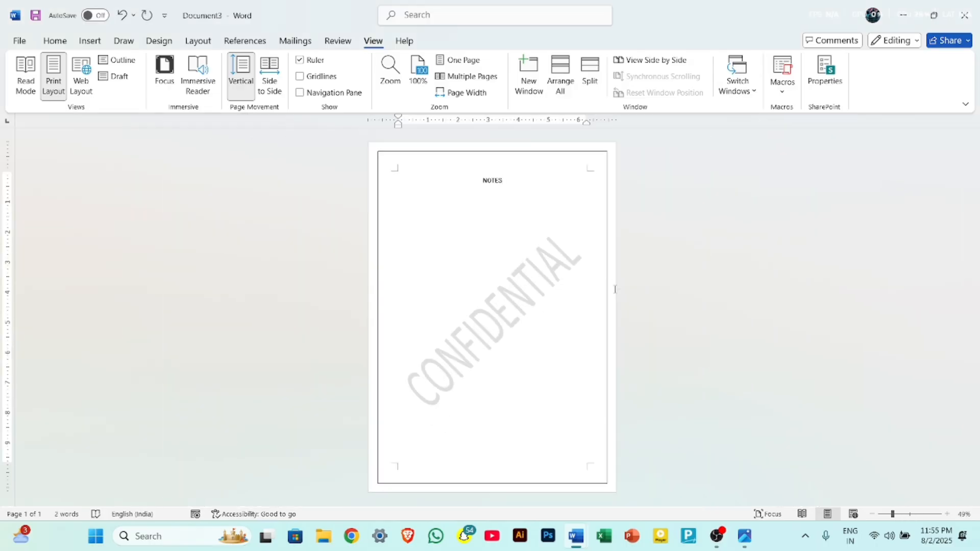